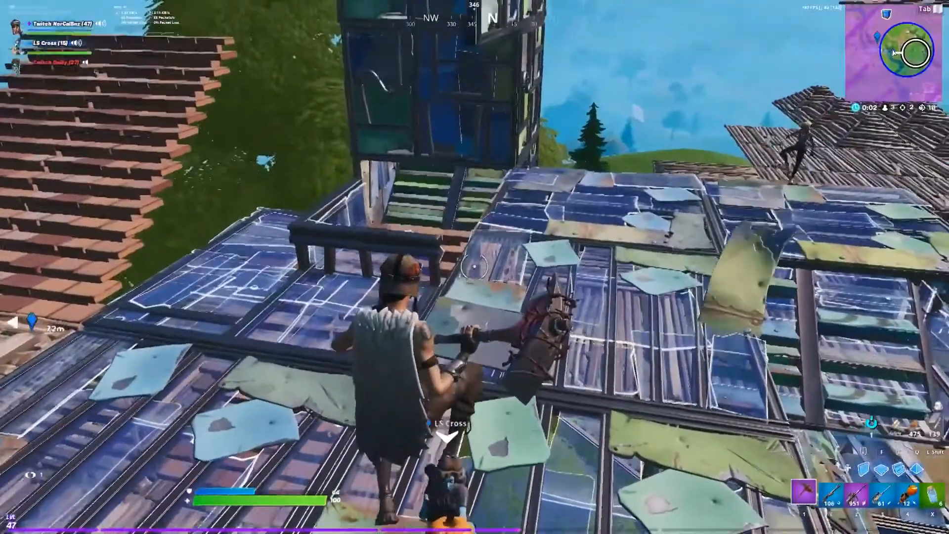
key(3)
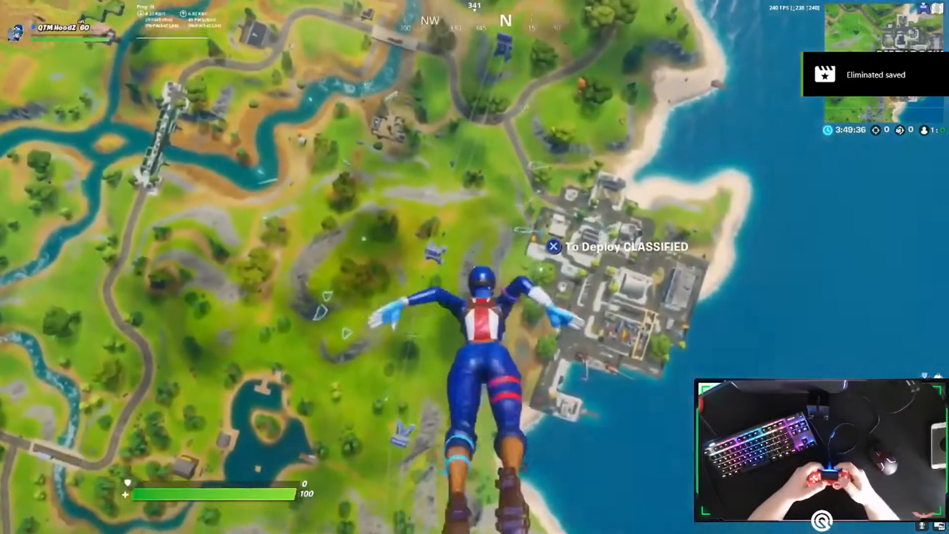
Leave the match while skydiving over the island and confirm returning to the lobby.
key(Escape)
key(Down)
key(Down)
key(Down)
key(Down)
key(Down)
key(Down)
key(Down)
key(Down)
key(Down)
key(Down)
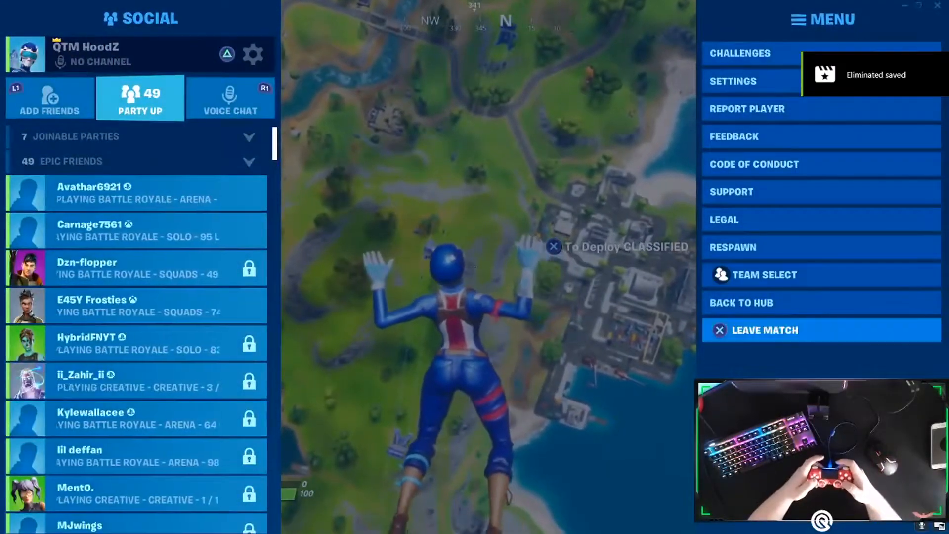
key(Return)
key(Return)
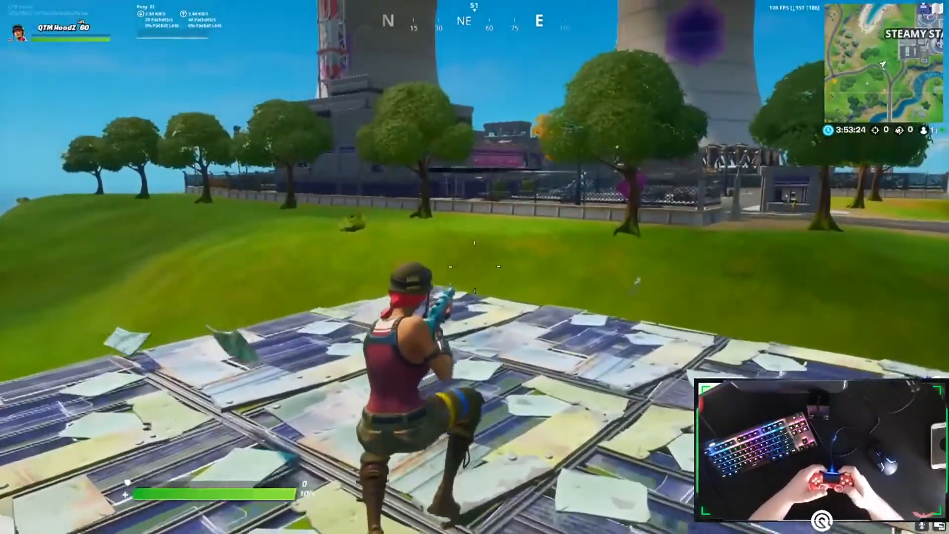
Leave the match played on the built floor facing the cooling towers and confirm the exit.
key(Escape)
key(Down)
key(Down)
key(Down)
key(Down)
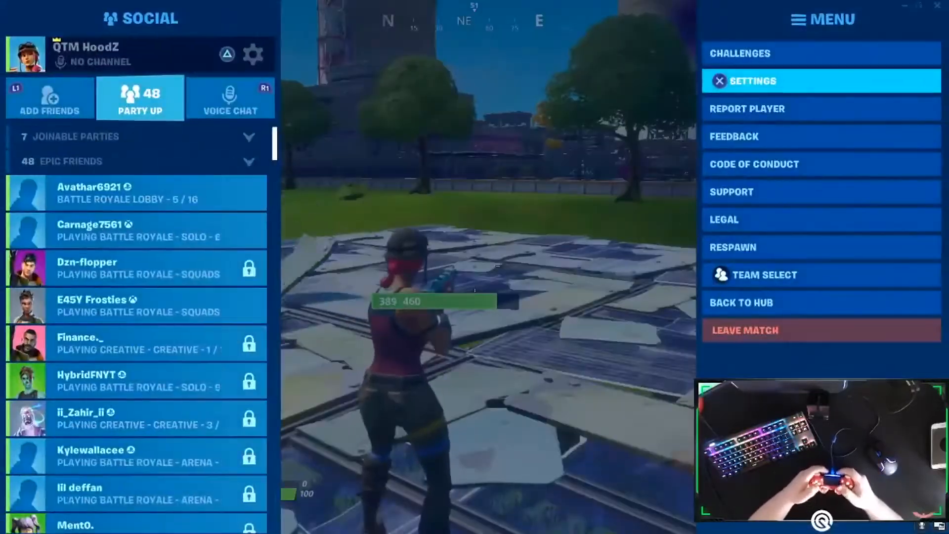
key(Down)
key(Down)
key(Down)
key(Down)
key(Down)
key(Down)
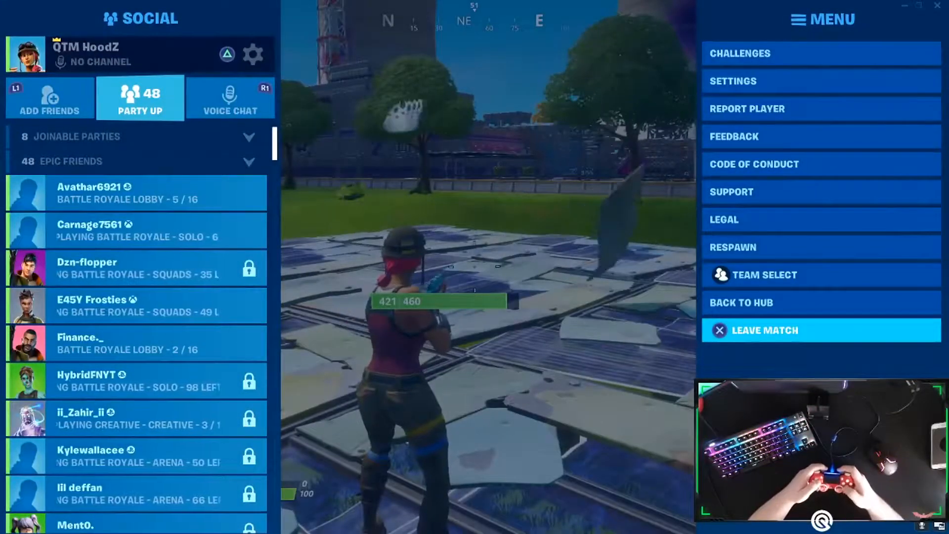
key(Return)
key(Return)
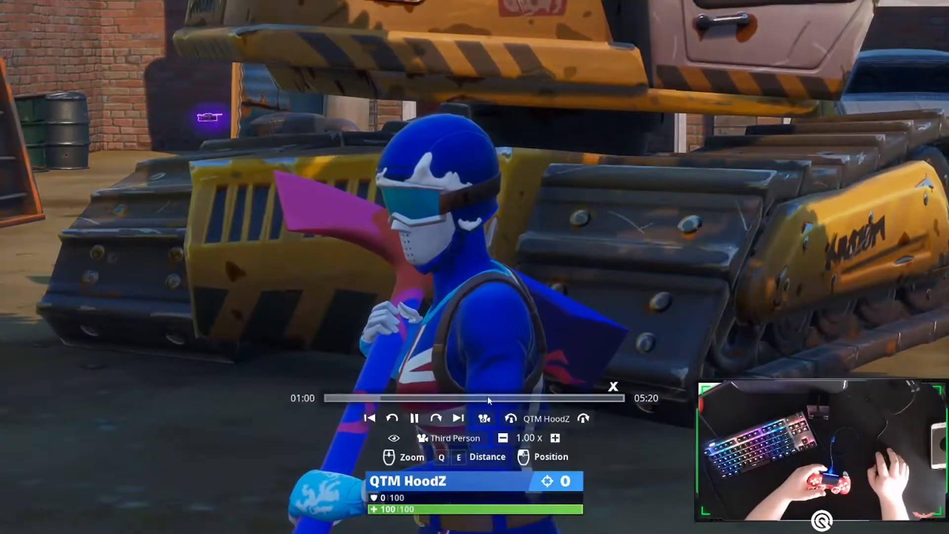
Jump the replay forward to about 04:00 and cycle the HUD display to Replay Only.
click(548, 398)
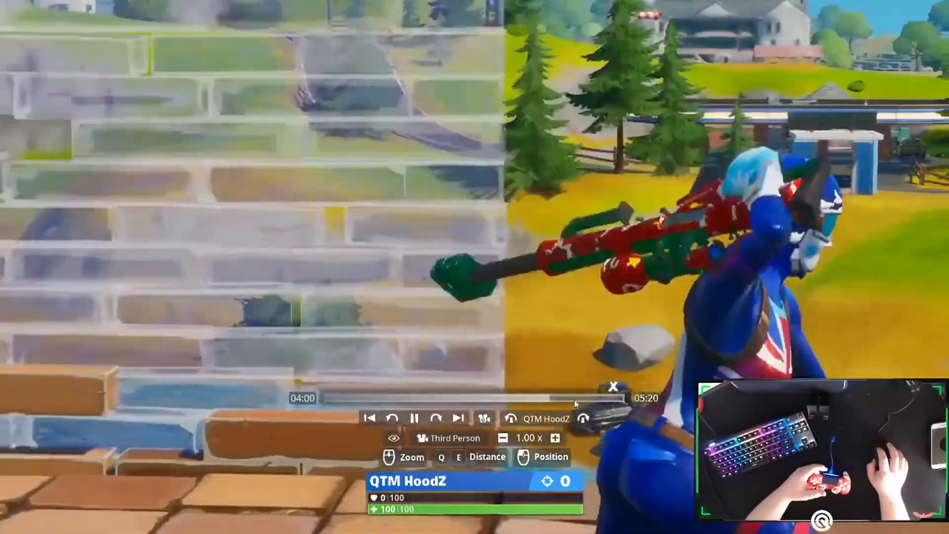
key(h)
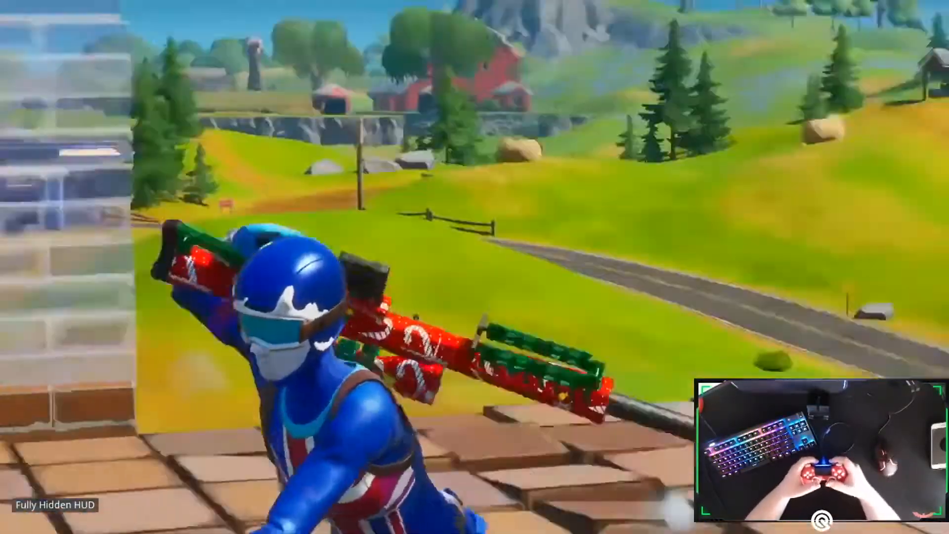
key(h)
key(h)
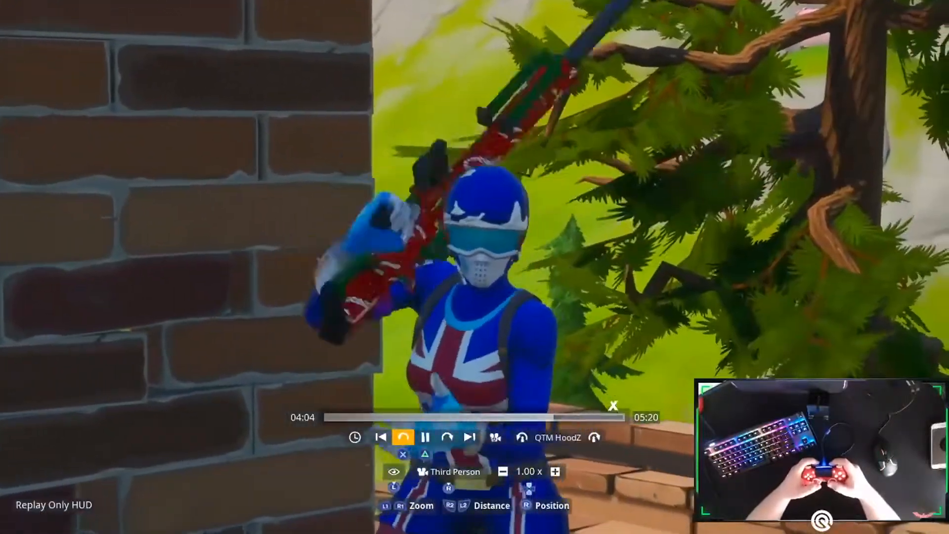
Pause the replay at about 04:07 in the Drone Attach camera and slow its playback speed to 0.25x.
key(Left)
key(Left)
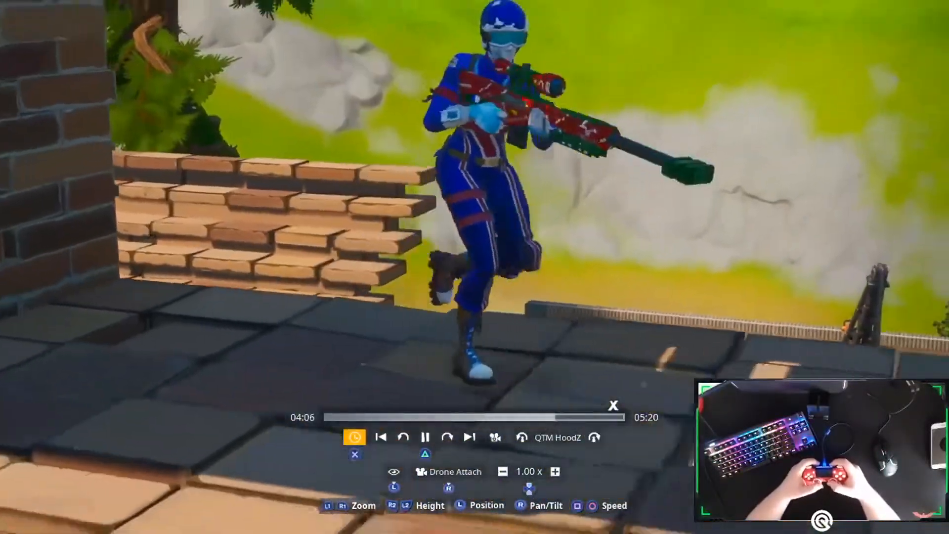
key(Right)
key(space)
key(Left)
key(Right)
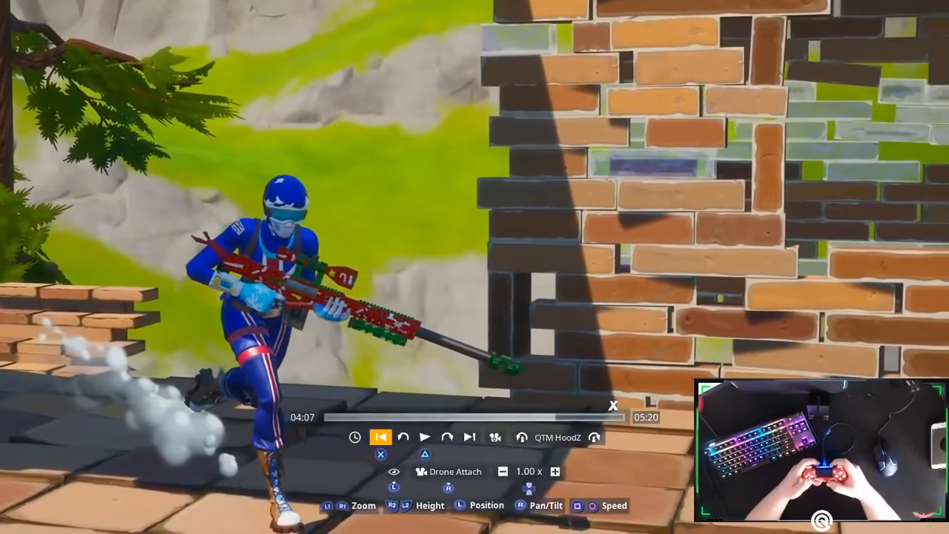
click(503, 485)
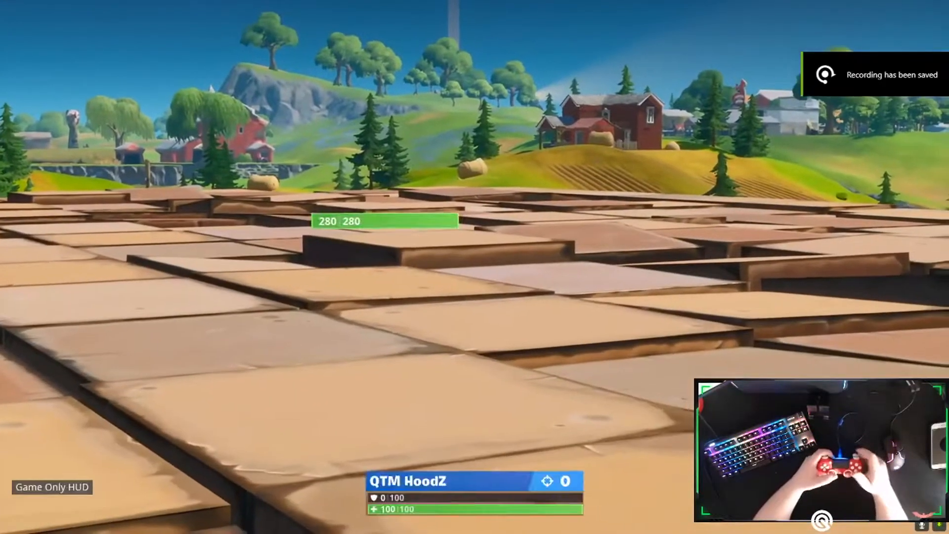
Try to record the slowed drone camera shot over the brick ramp.
mouse_move(612, 449)
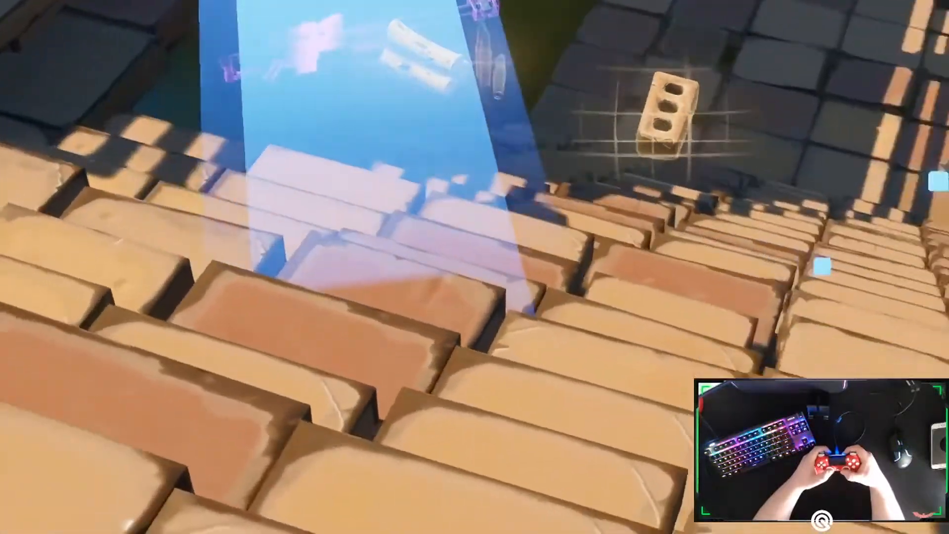
key(alt+F9)
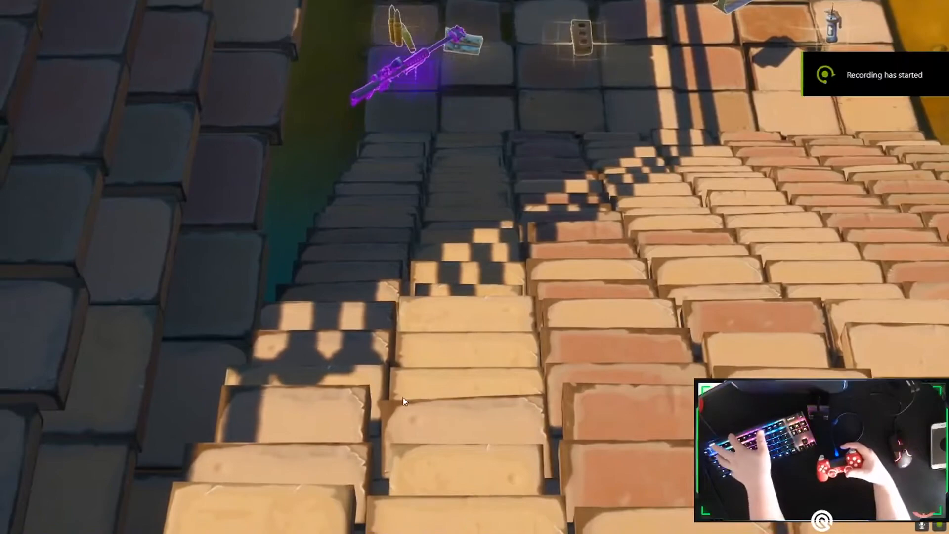
key(alt+F9)
Rewind the replay to about 05:06 and record the slowed drone shot with the HUD fully hidden.
click(613, 446)
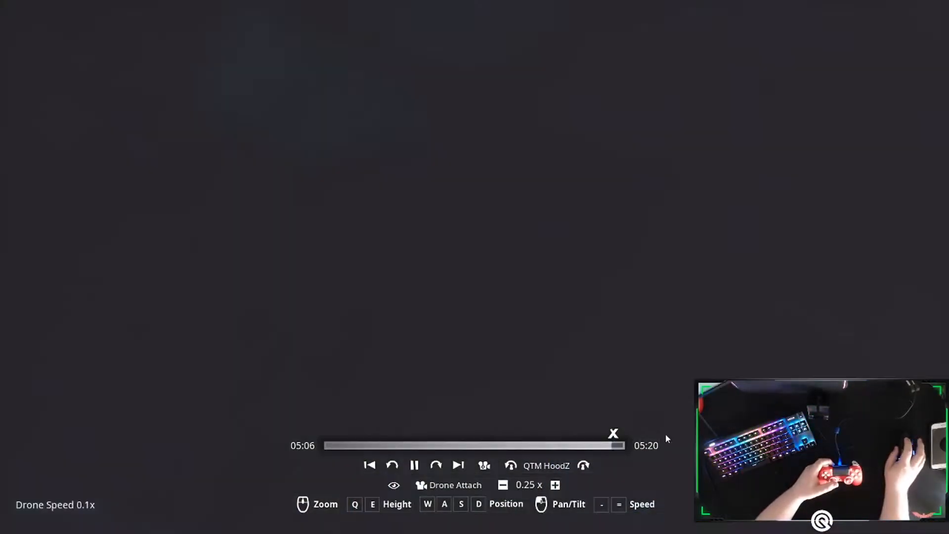
key(h)
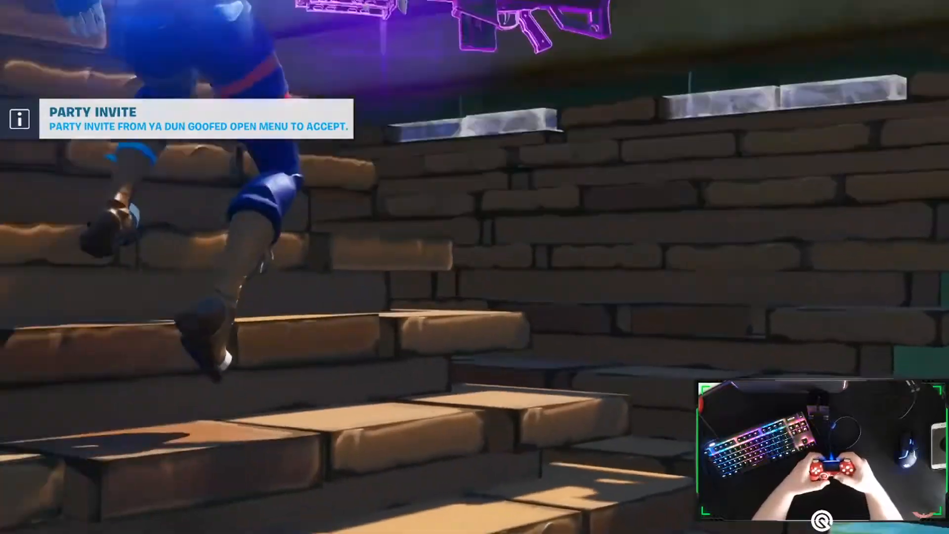
key(h)
key(h)
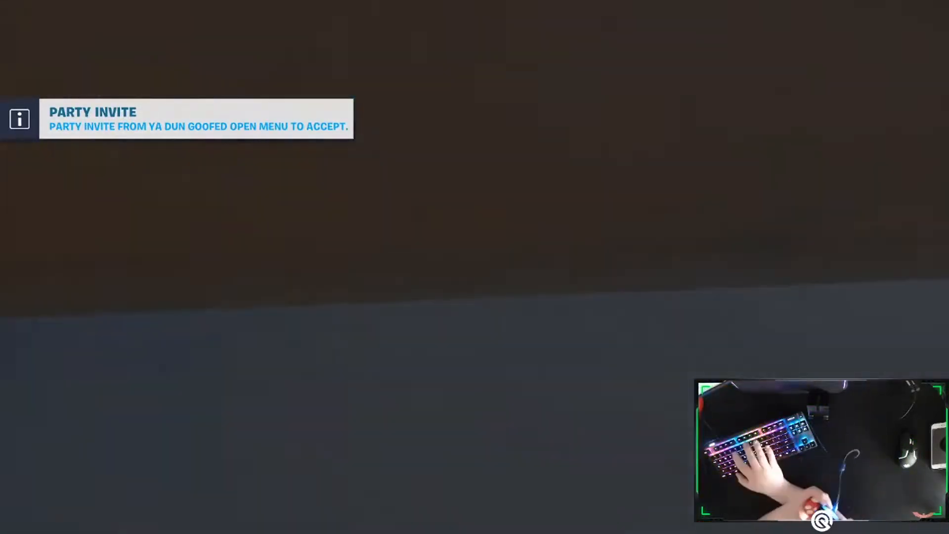
key(alt+F9)
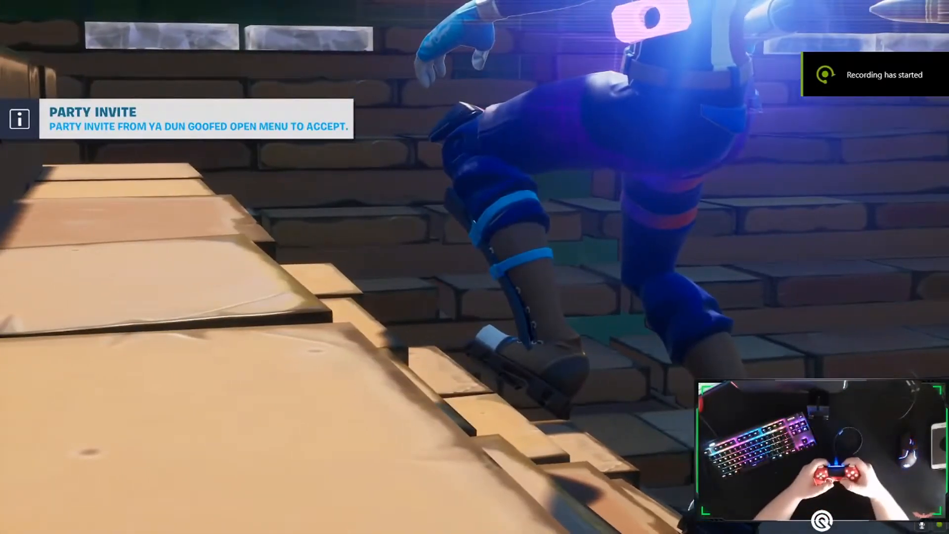
key(h)
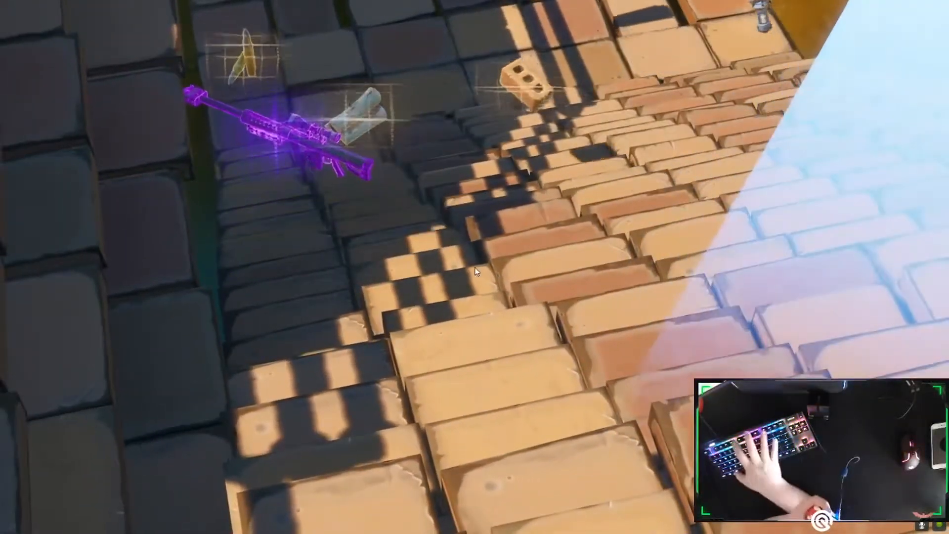
key(alt+F9)
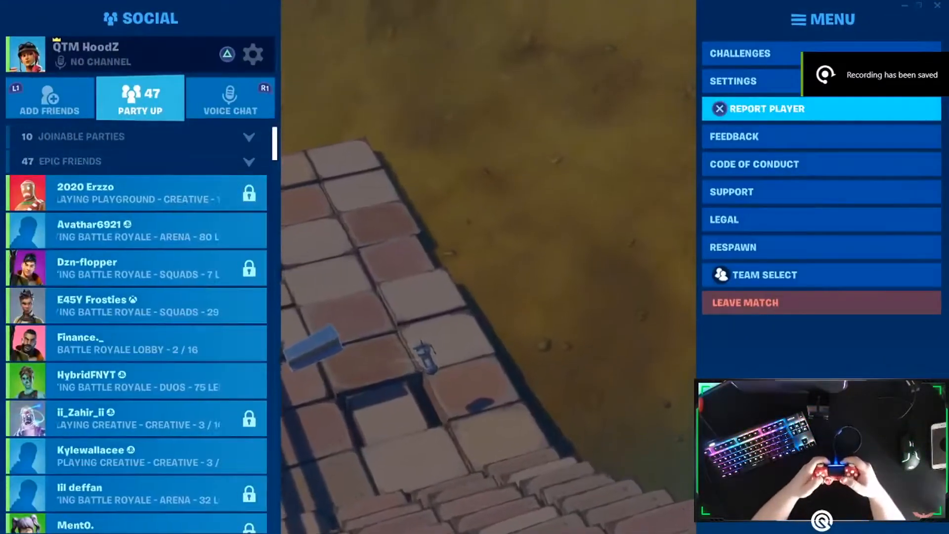
Exit the current replay and start recording the next replay's character shot with the HUD fully hidden.
key(Return)
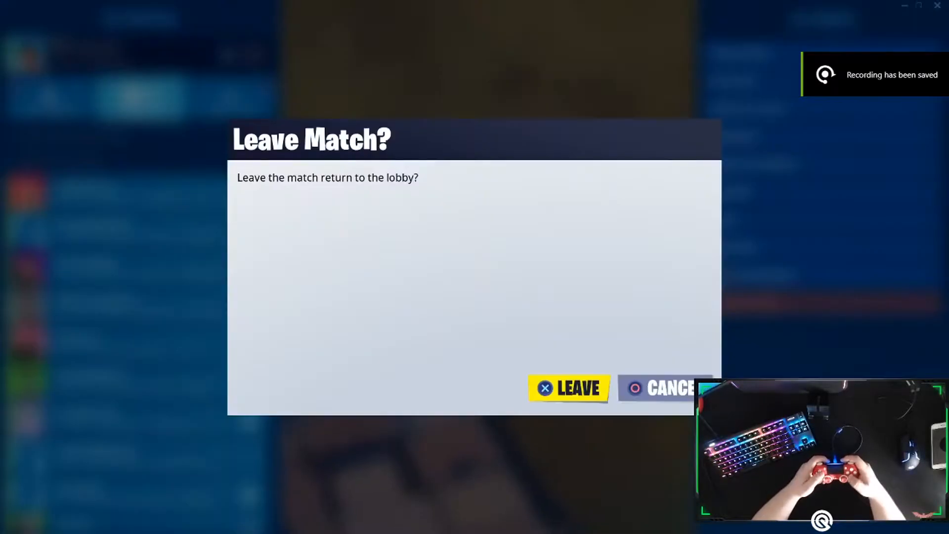
key(Return)
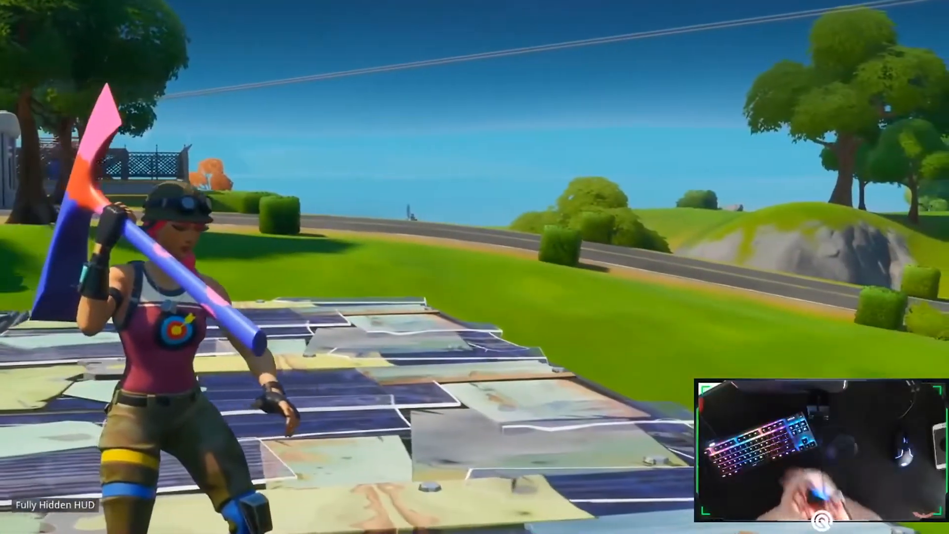
key(alt+F9)
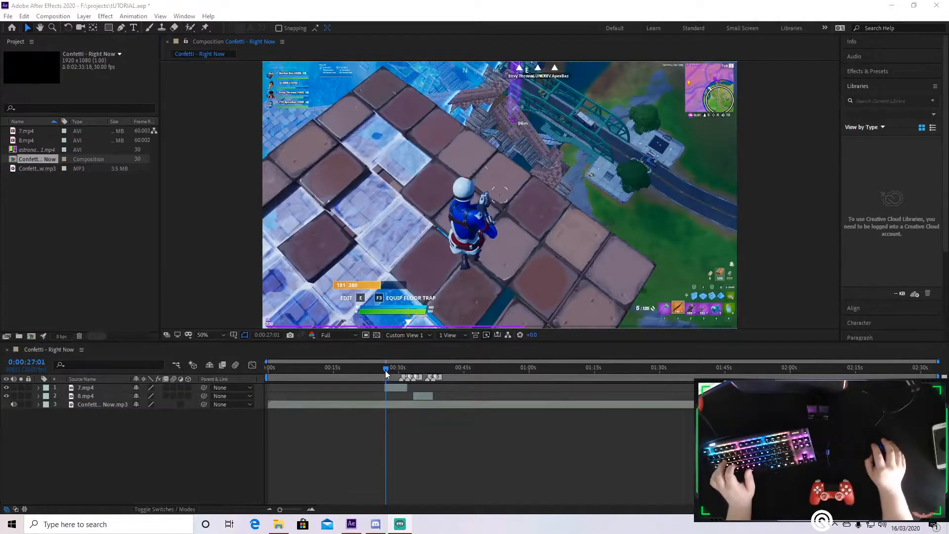
In After Effects, place the recorded replay clip ending in 37.04.mp4 as the top layer, starting at 0:00:24:06.
drag(386, 371, 411, 373)
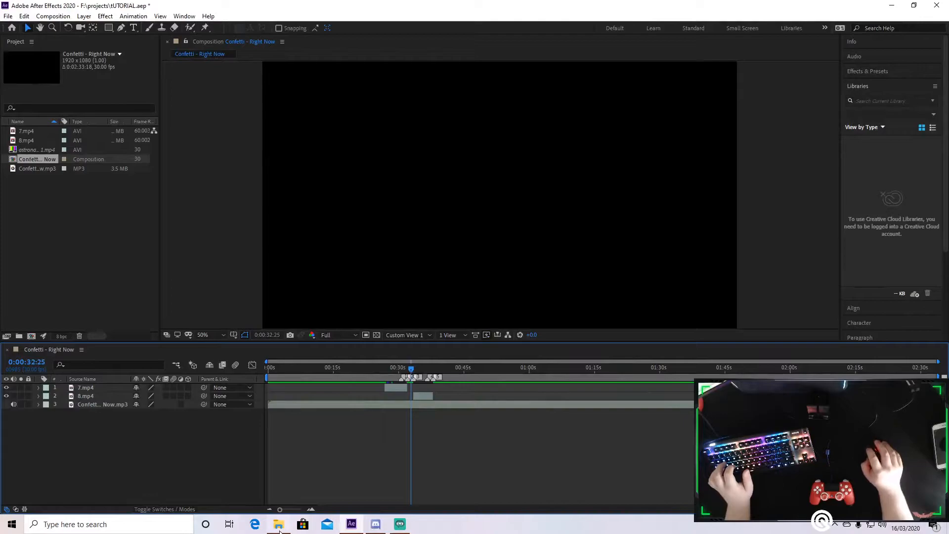
drag(380, 387, 378, 369)
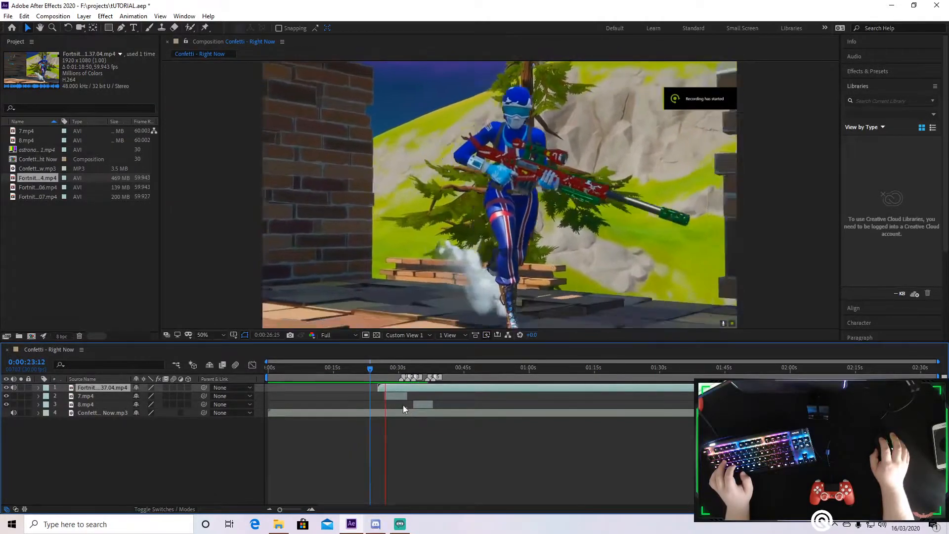
click(356, 367)
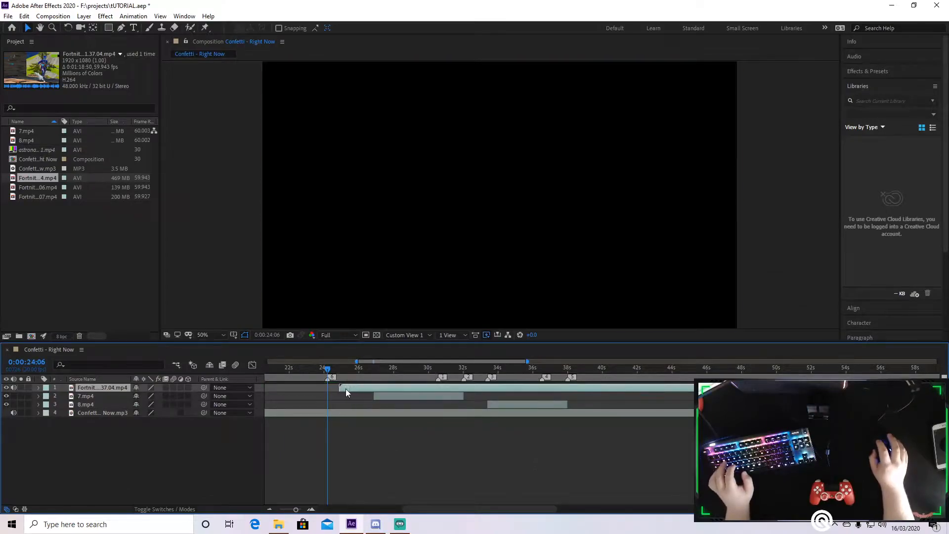
mouse_move(346, 389)
mouse_down()
mouse_move(312, 387)
mouse_move(339, 374)
mouse_move(402, 376)
mouse_move(331, 378)
mouse_up()
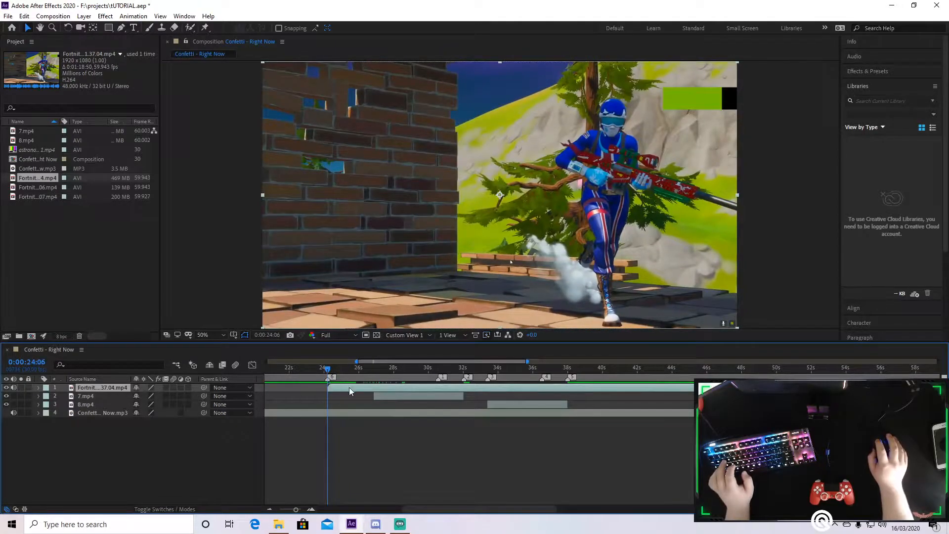
Slide the replay clip earlier on the timeline and preview it to line up a usable section.
drag(390, 388, 91, 392)
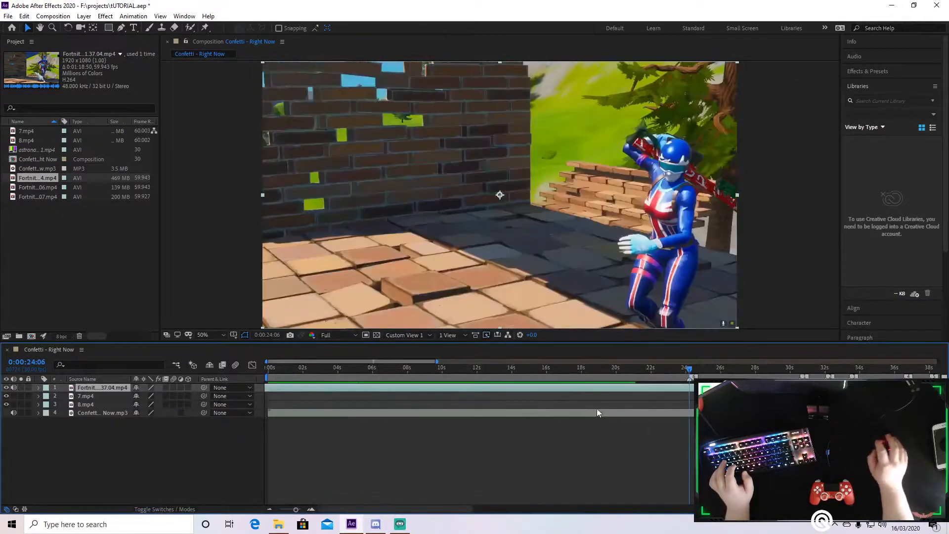
scroll(657, 416, down, 5)
mouse_move(420, 389)
mouse_down()
mouse_move(402, 390)
mouse_move(438, 392)
mouse_up()
key(space)
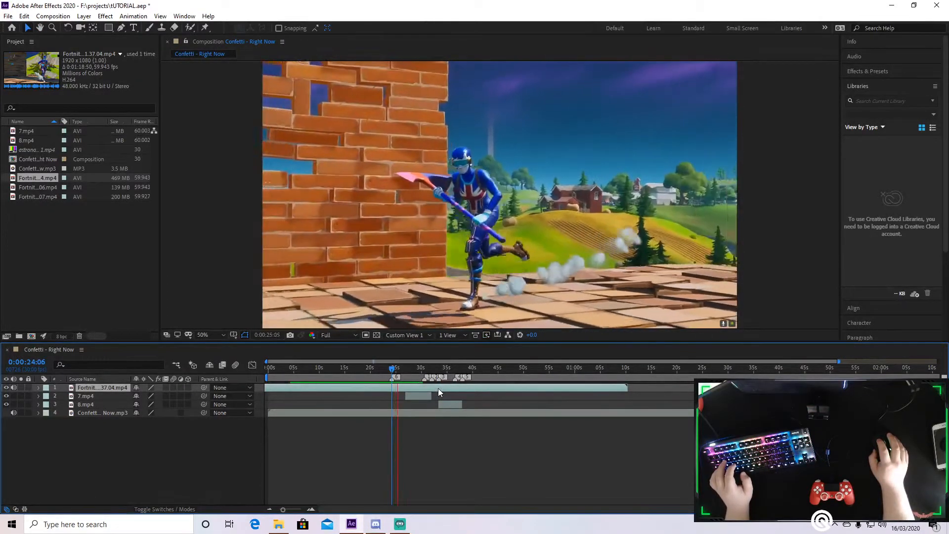
drag(438, 387, 405, 389)
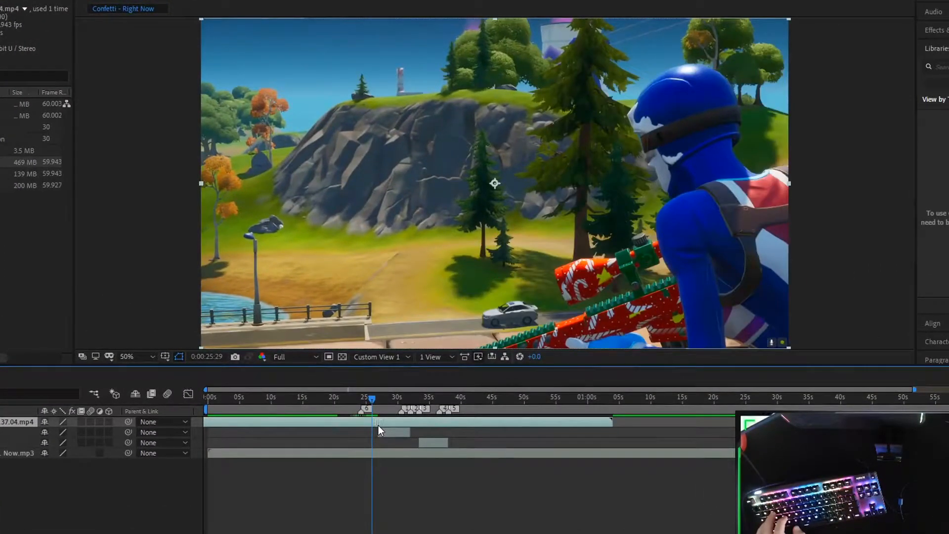
Cut away the replay clip's footage before 0:00:25:29 and move the remainder to start at marker 6.
key(ctrl+shift+d)
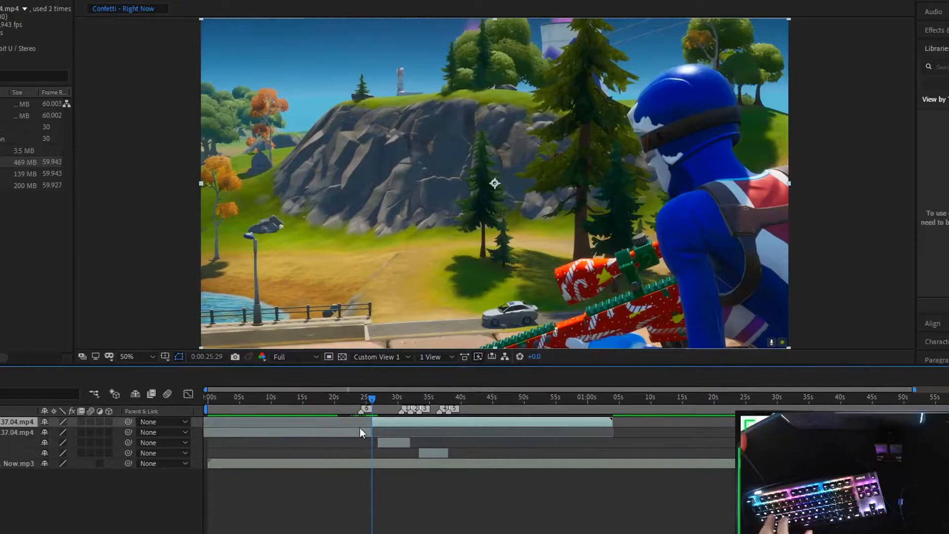
click(359, 429)
key(Delete)
drag(386, 424, 366, 399)
Play back the trimmed replay clip repeatedly from about 0:00:25 to check its timing against the beat markers.
key(space)
key(space)
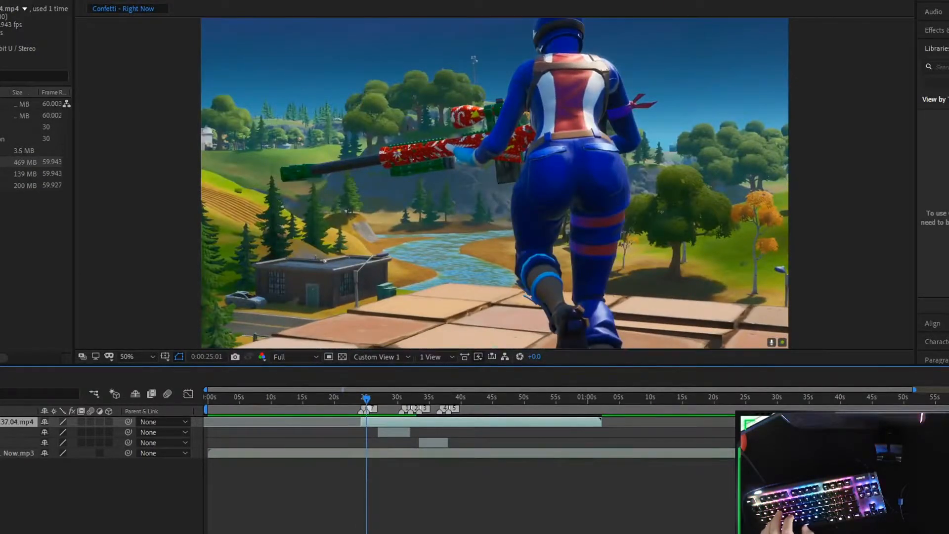
key(space)
key(space)
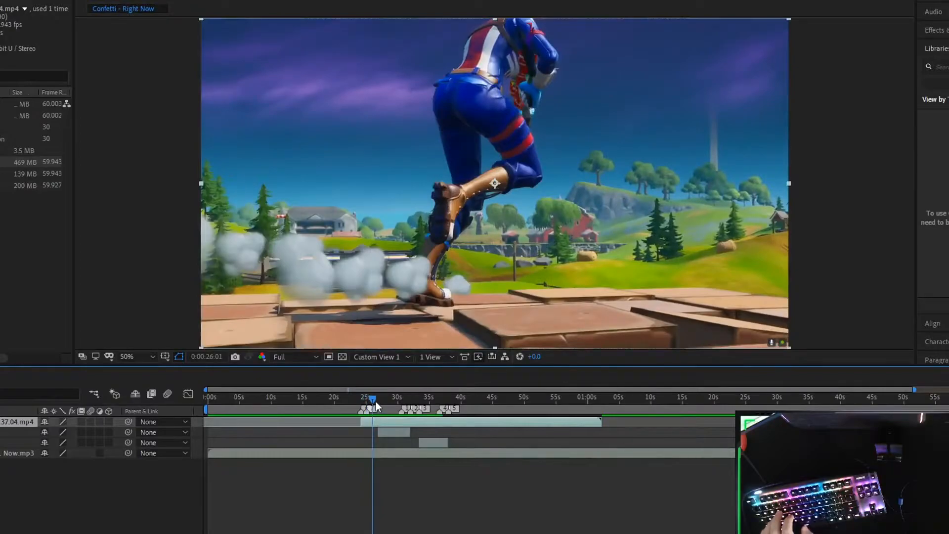
key(space)
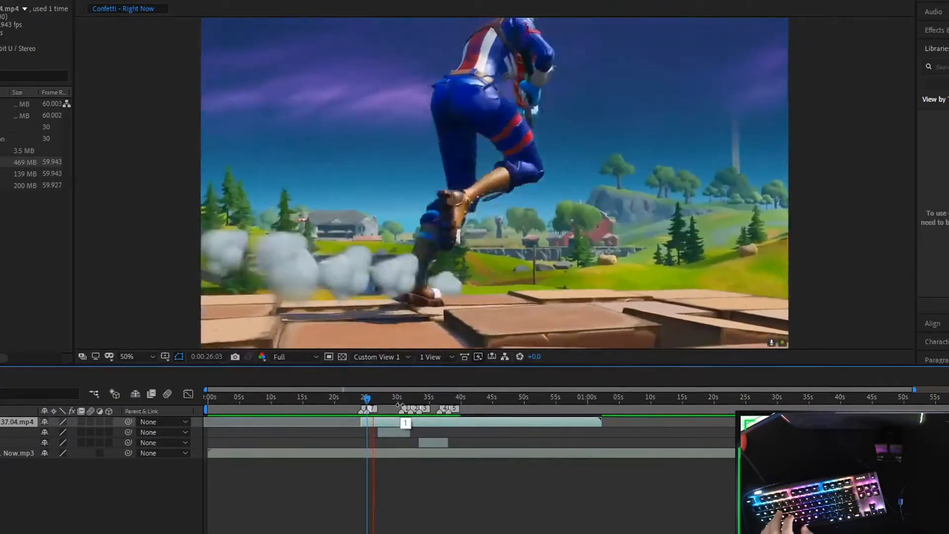
key(space)
key(space)
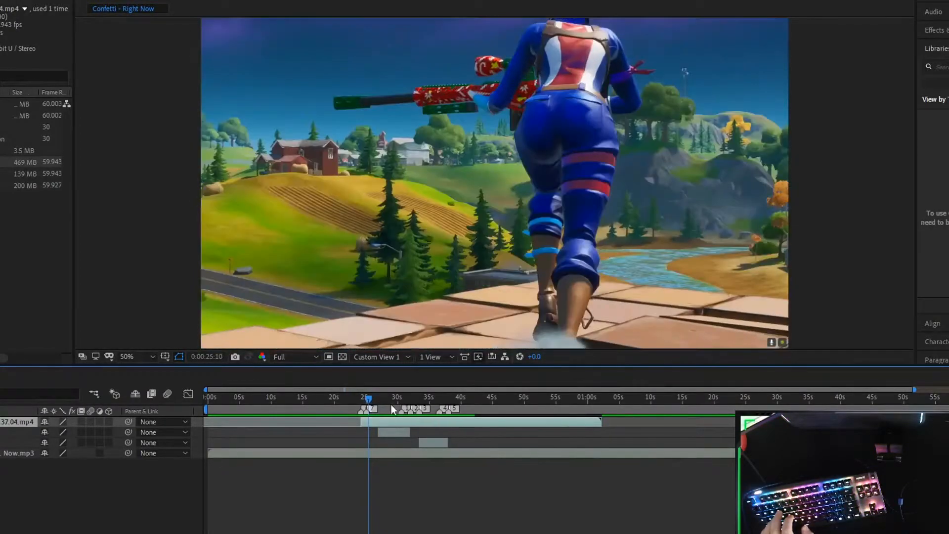
Replay the trimmed clip from just after marker 6 to find where its opening shot should be cut.
key(space)
click(365, 400)
key(space)
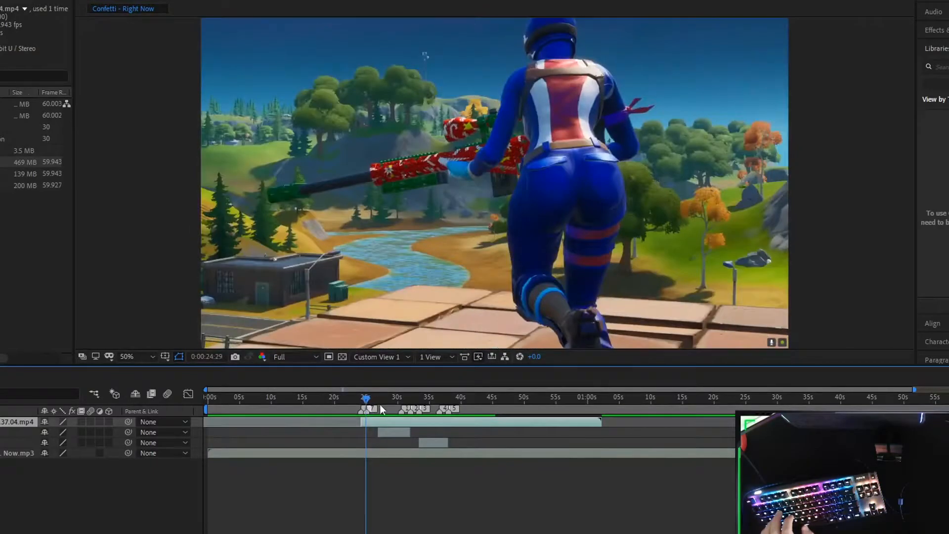
key(space)
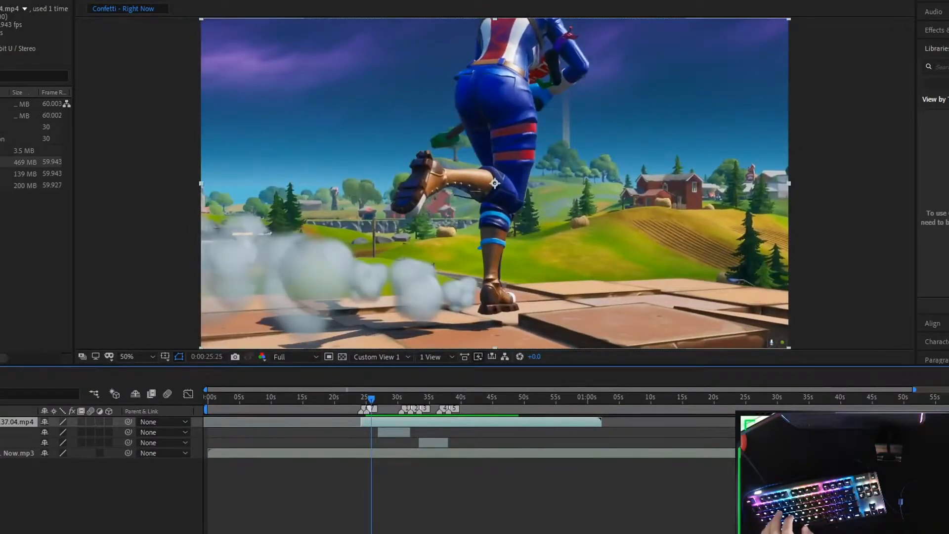
drag(371, 398, 361, 398)
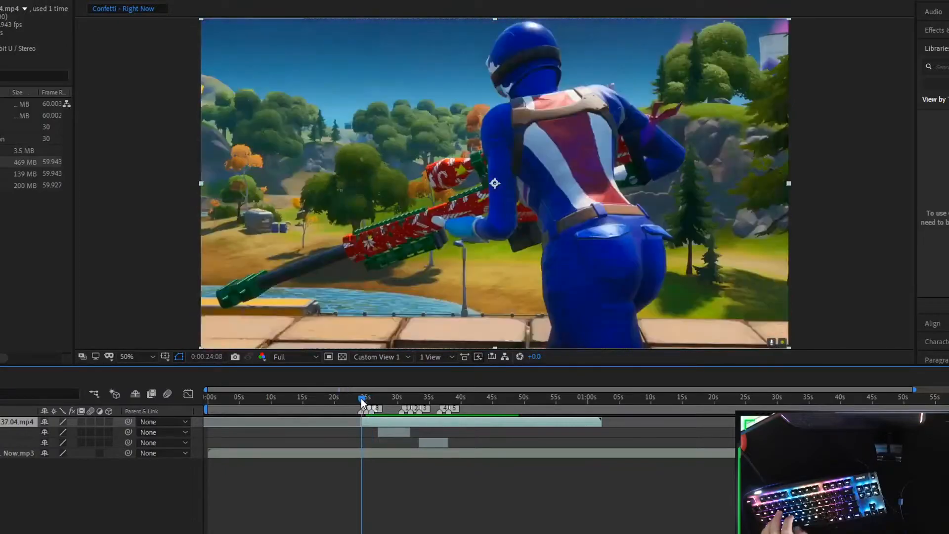
key(space)
scroll(366, 433, up, 2)
key(space)
key(space)
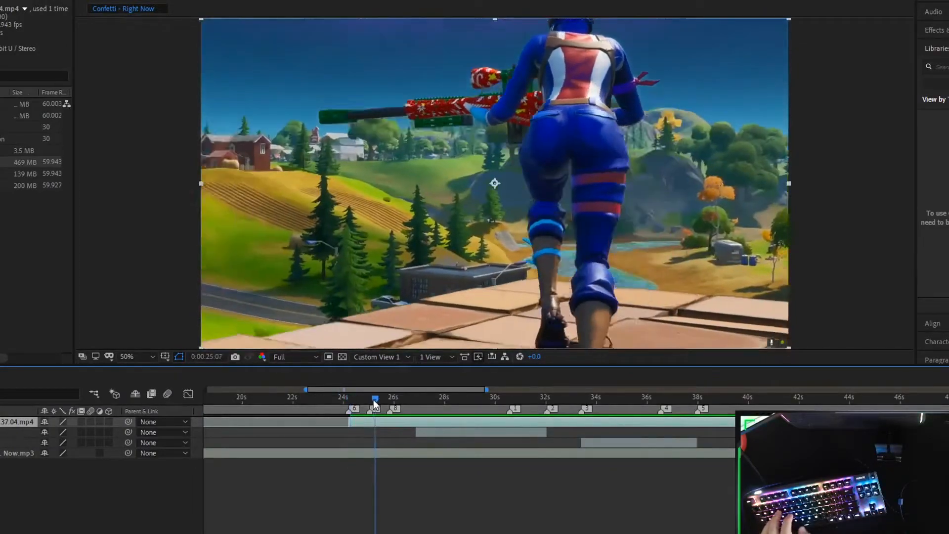
Split the top replay layer at 0:00:25:13.
click(371, 400)
mouse_move(371, 399)
mouse_down()
mouse_move(389, 398)
mouse_move(377, 401)
mouse_up()
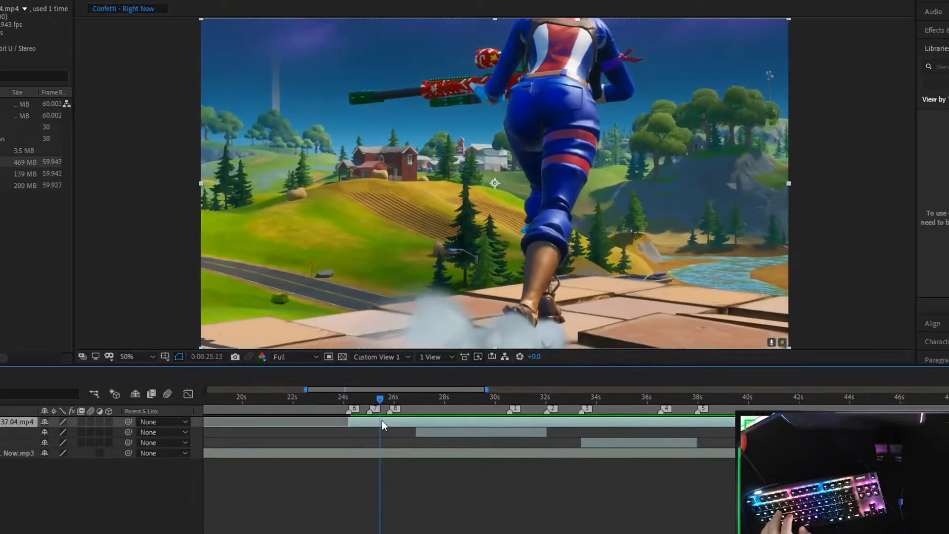
key(ctrl+shift+d)
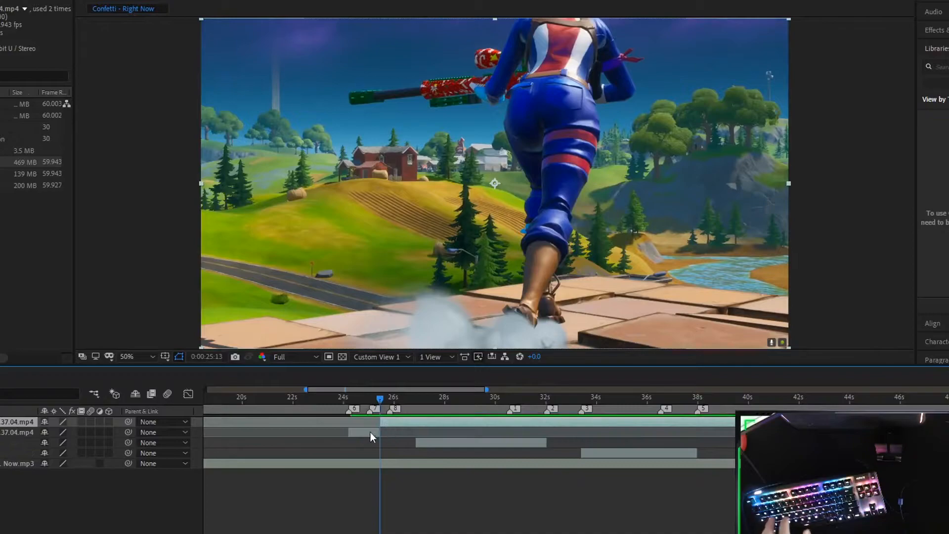
Enable time remapping on the short replay section before the cut and add a keyframe at its end, 0:00:25:13.
click(373, 433)
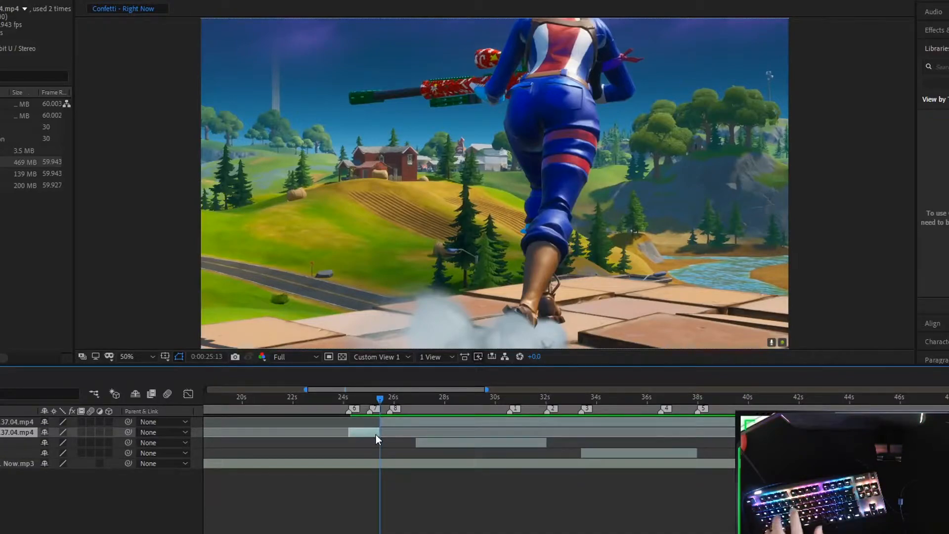
key(ctrl+alt+t)
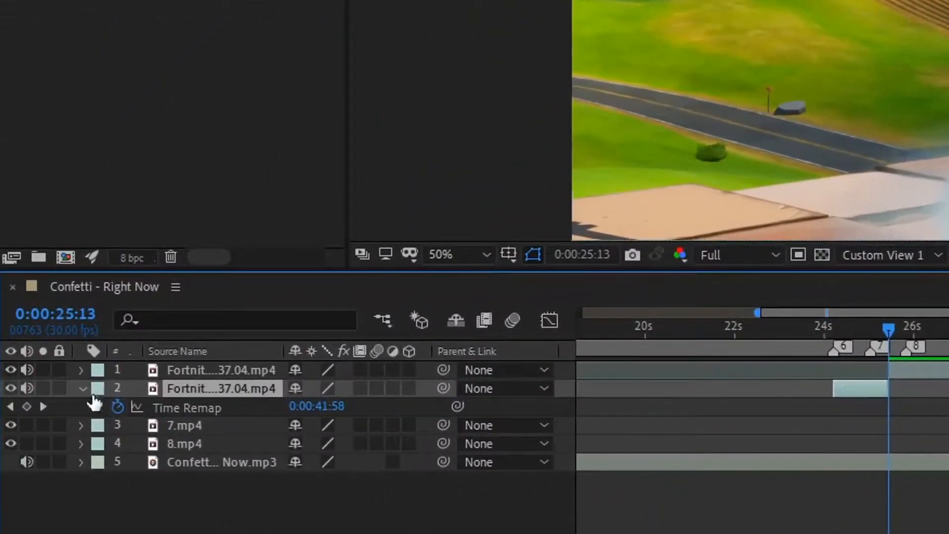
click(27, 407)
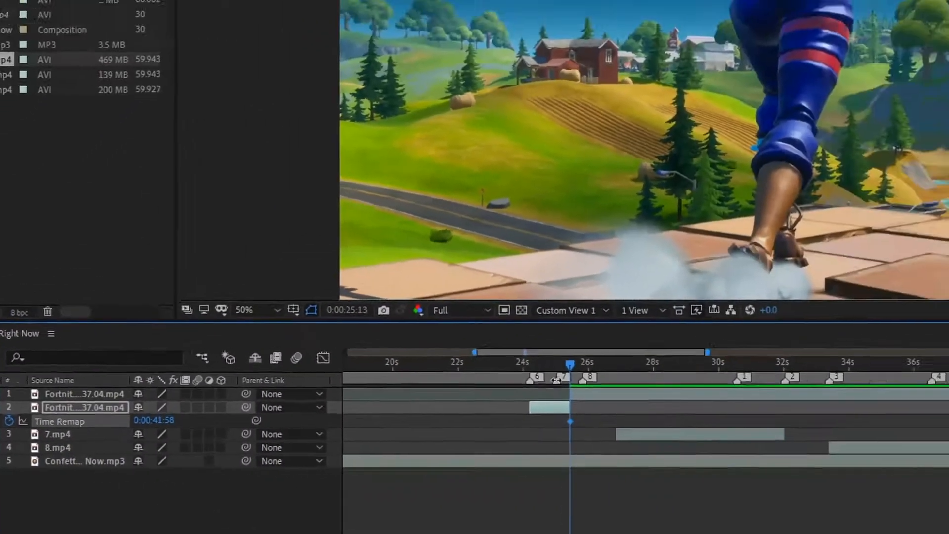
drag(888, 329, 835, 340)
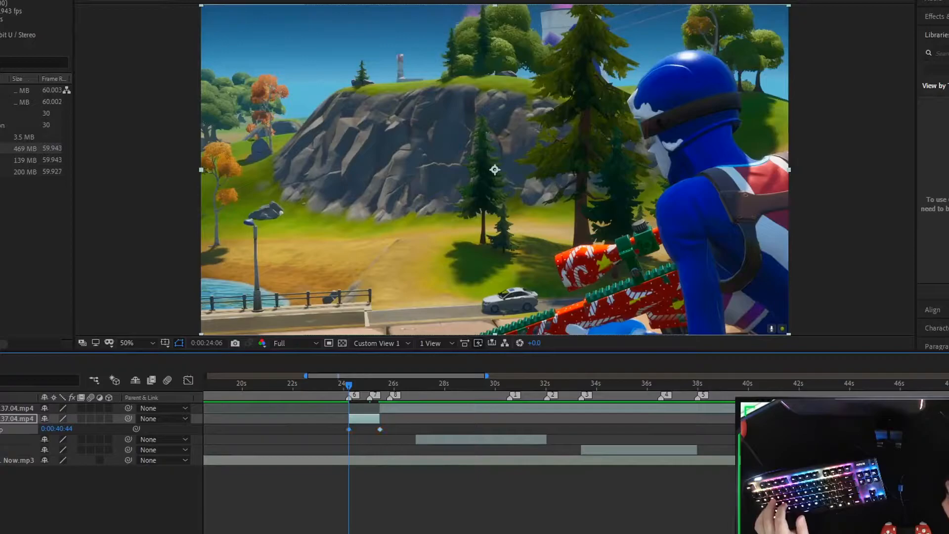
Speed up the time-remapped section by moving its end keyframe to marker 7, and trim the clip to end there.
drag(349, 386, 366, 394)
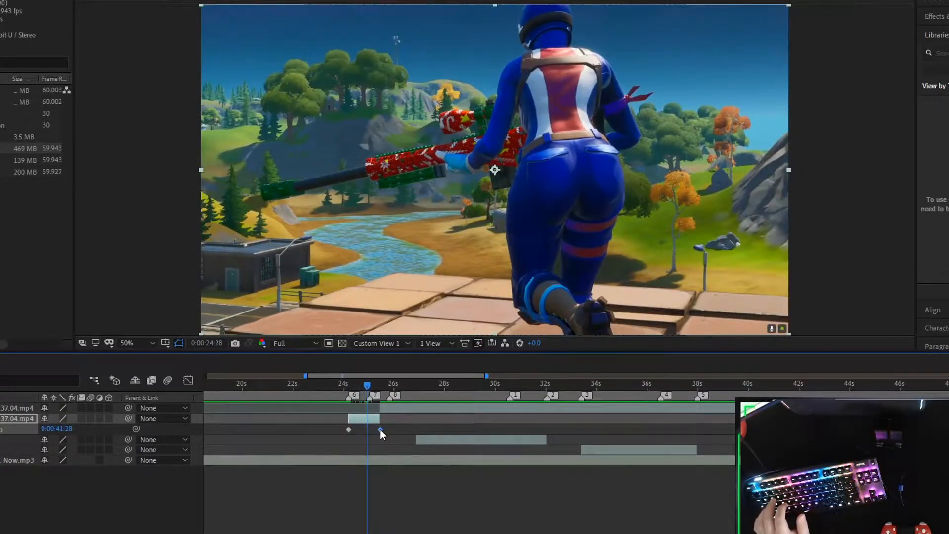
drag(379, 429, 371, 429)
drag(367, 389, 347, 392)
key(space)
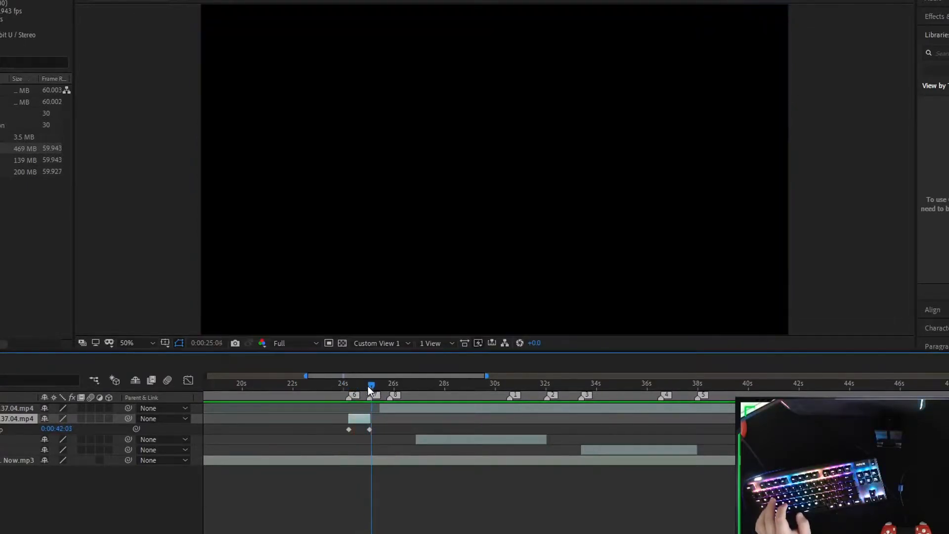
mouse_move(367, 387)
mouse_down()
mouse_move(348, 387)
mouse_move(366, 390)
mouse_up()
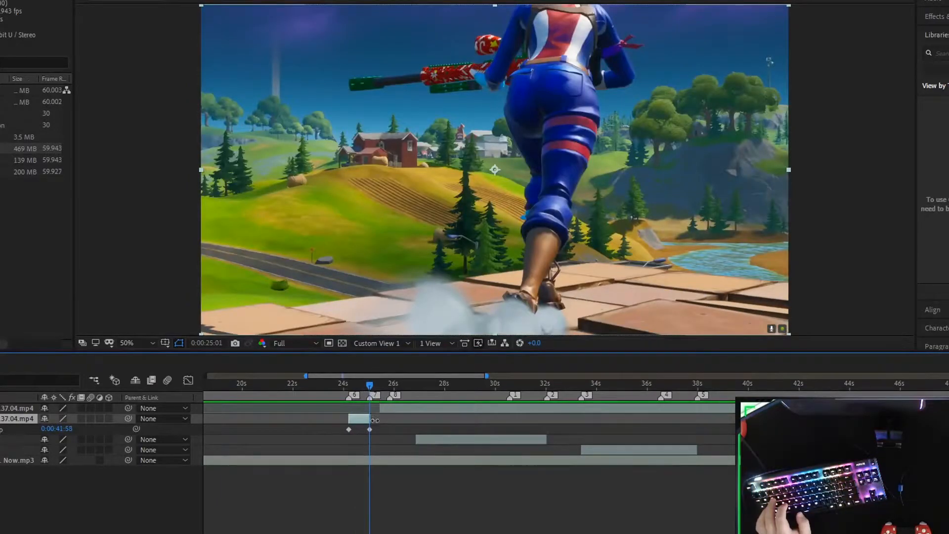
scroll(375, 420, up, 2)
drag(365, 420, 364, 419)
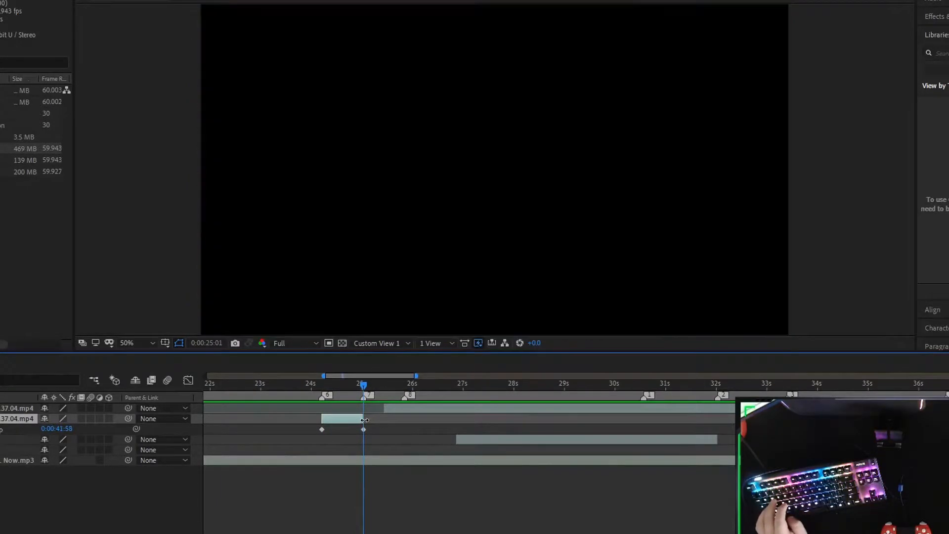
Isolate a short shot from the long replay layer by splitting it at 0:00:53:19 and 0:00:54:07.
drag(378, 388, 403, 398)
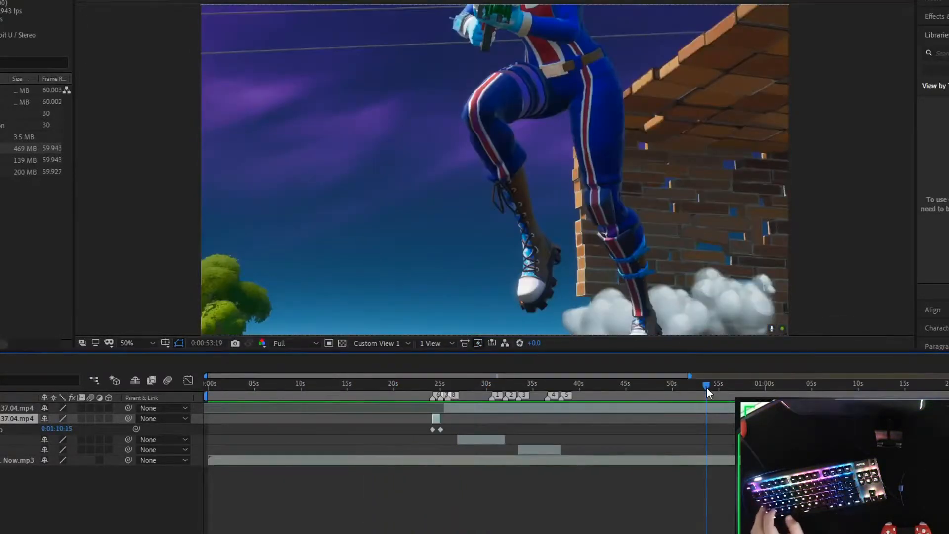
key(ctrl+shift+a)
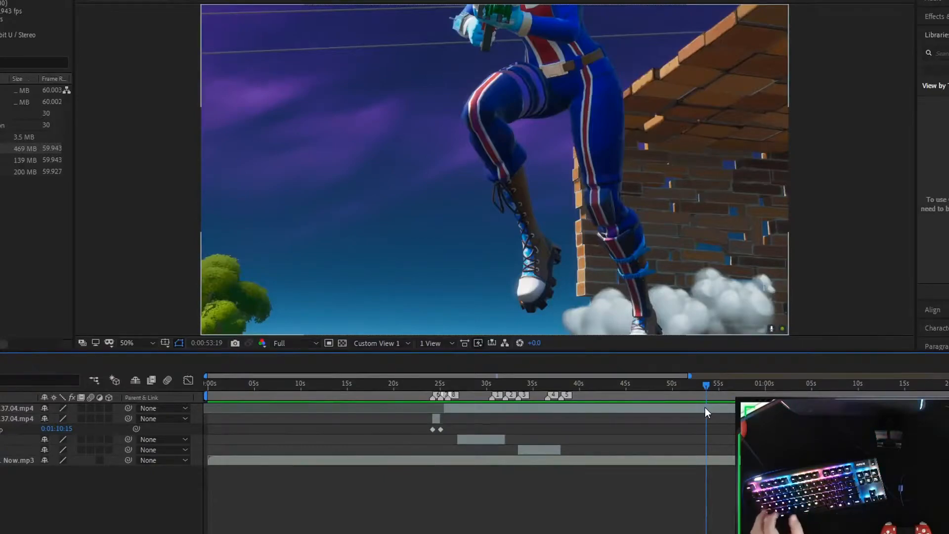
key(ctrl+z)
key(ctrl+shift+d)
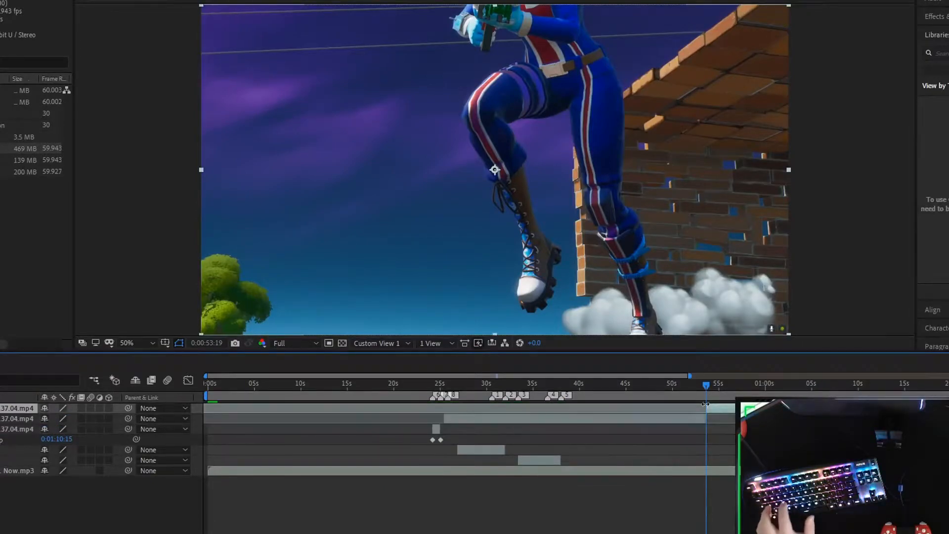
click(706, 392)
drag(705, 390, 710, 390)
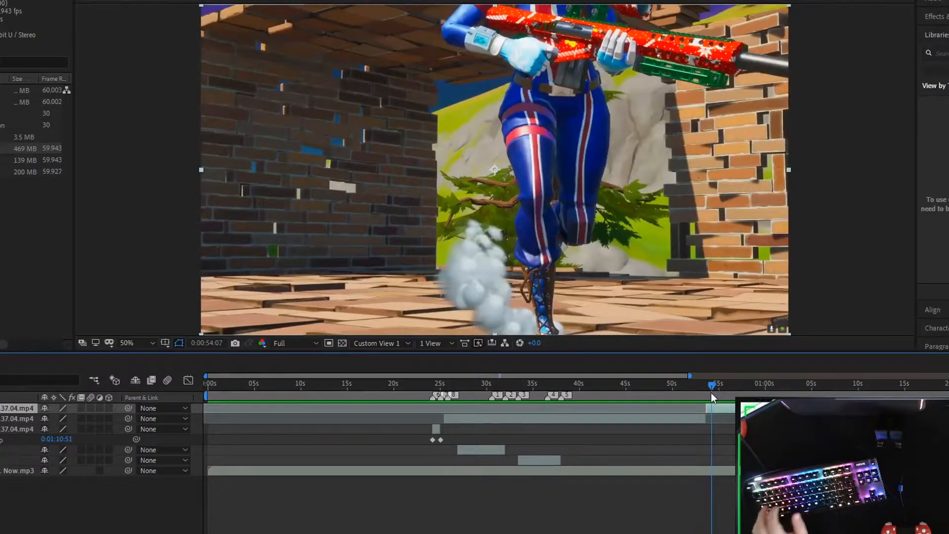
key(ctrl+shift+d)
key(equal)
key(equal)
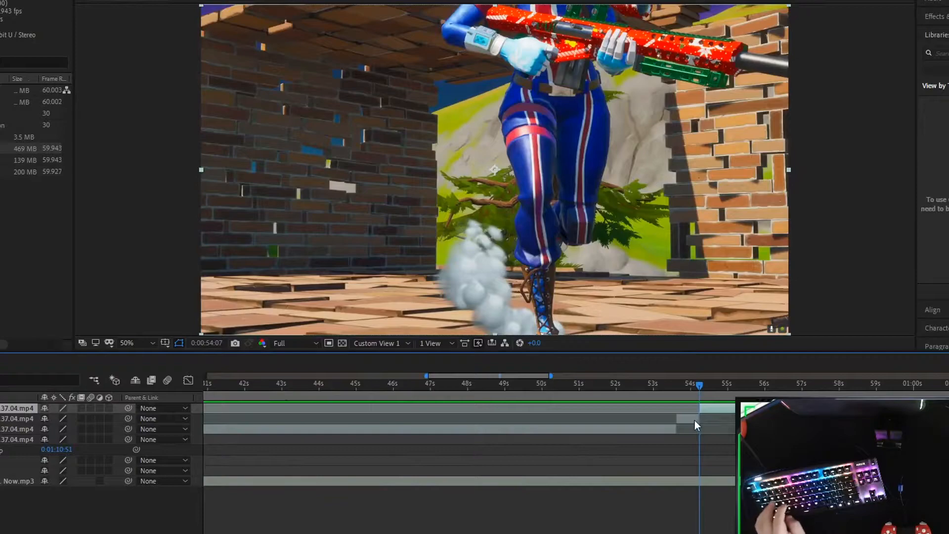
Move the isolated short shot to start at marker 7, 0:00:25:02, directly after the time-remapped section, and extend its end to marker 8.
drag(694, 421, 432, 423)
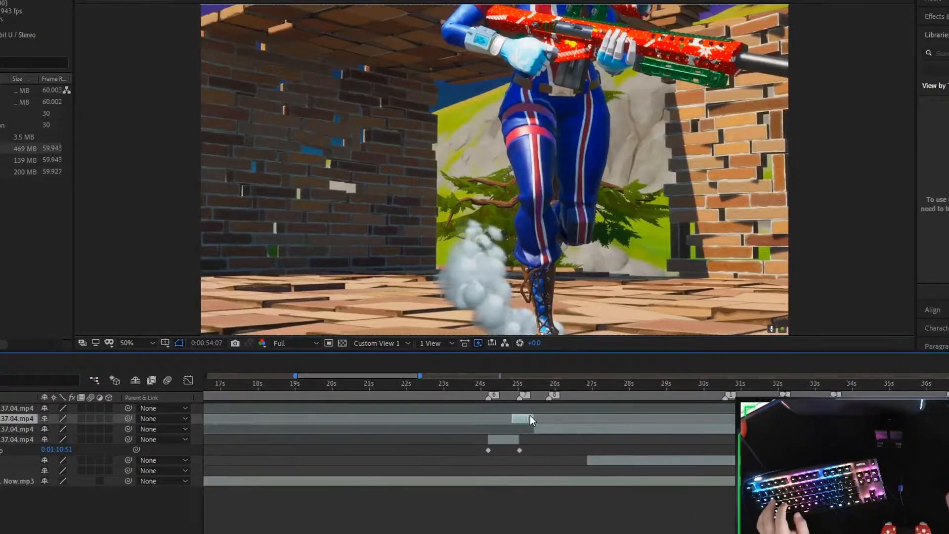
click(522, 385)
drag(521, 384, 520, 385)
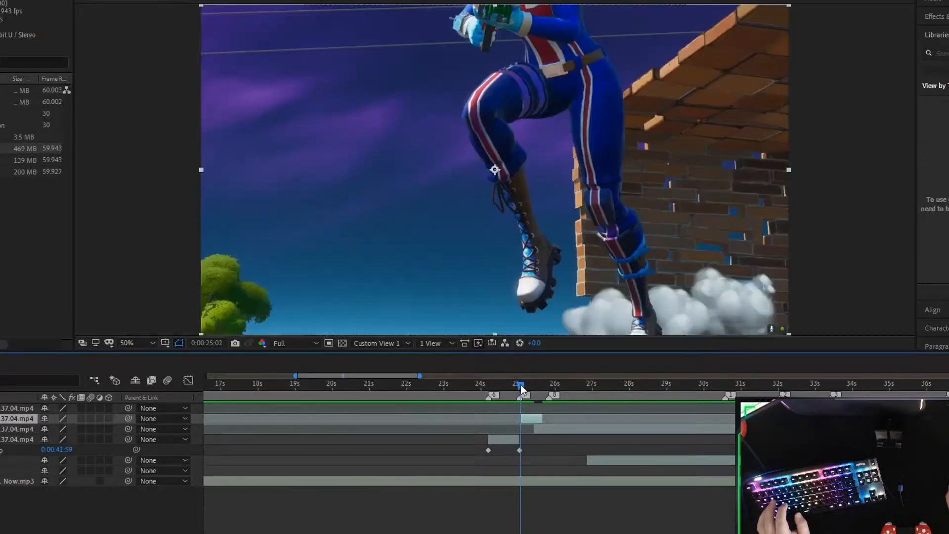
click(520, 439)
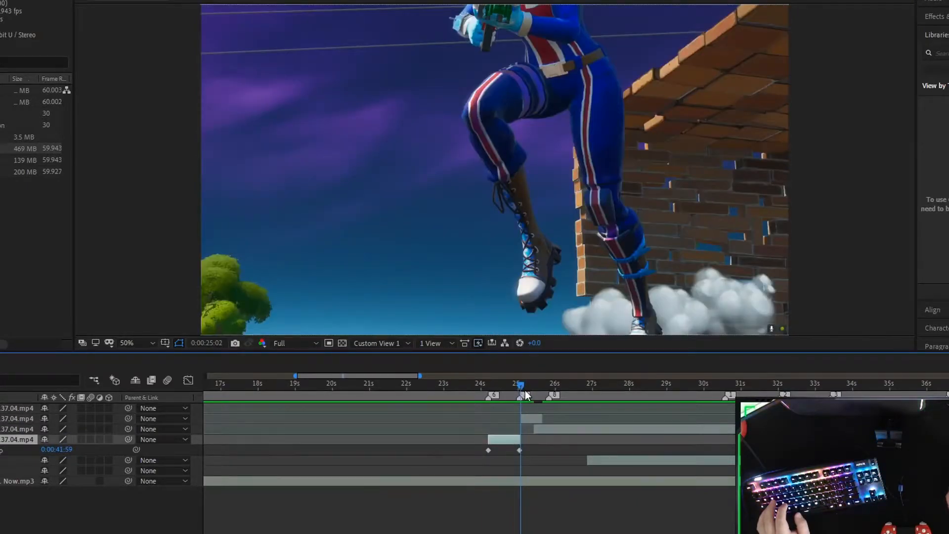
click(547, 385)
drag(543, 418, 541, 389)
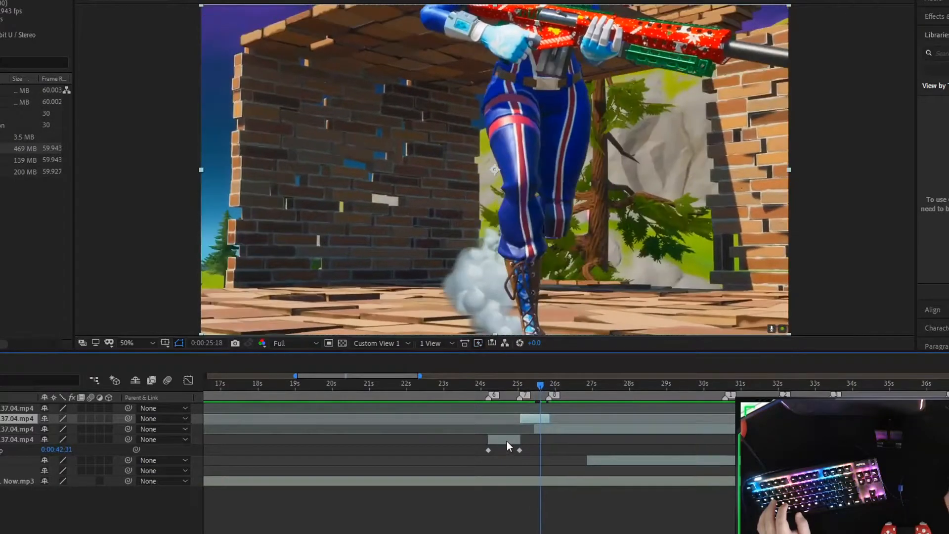
Slide the remaining long replay clip earlier, split it at 0:00:41:29, and delete the part before the split.
click(507, 440)
key(u)
drag(541, 391, 732, 390)
drag(698, 430, 568, 431)
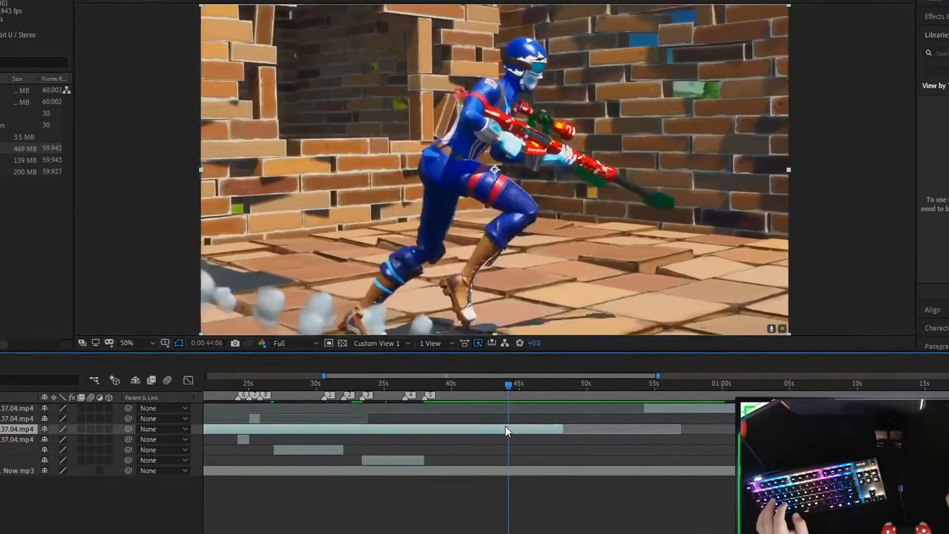
drag(505, 426, 479, 423)
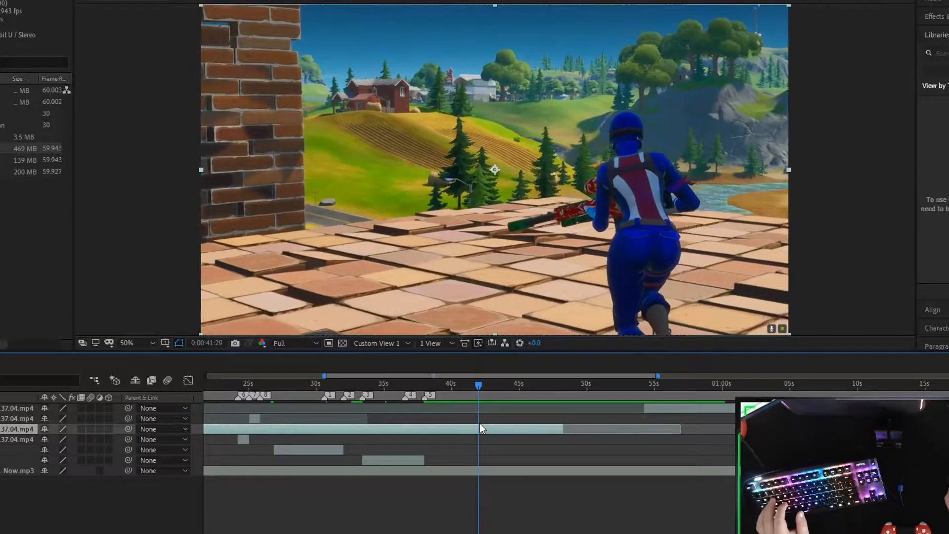
key(ctrl+shift+d)
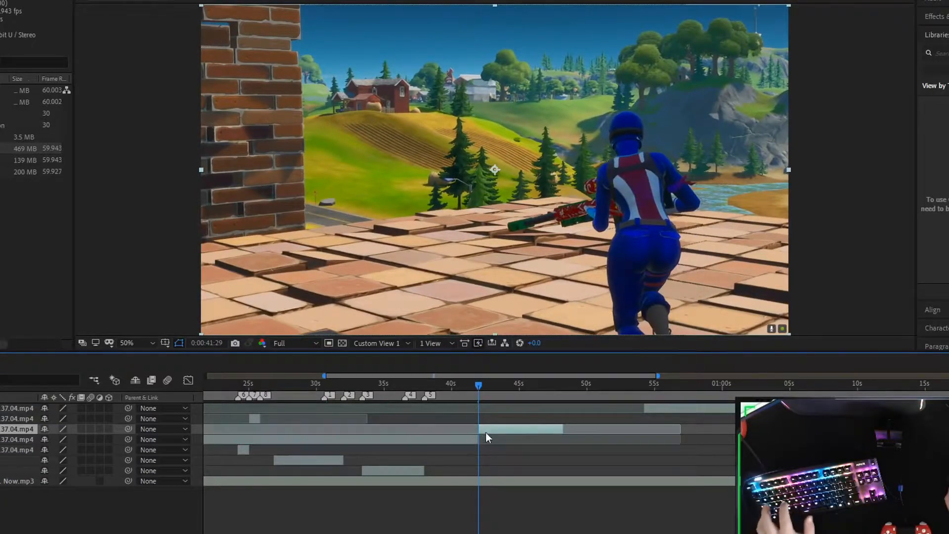
click(452, 439)
key(Delete)
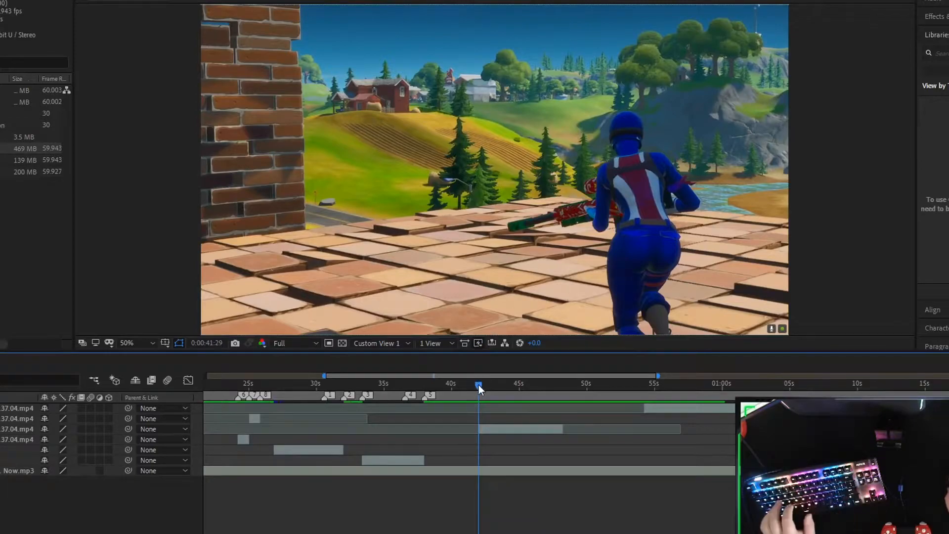
Shift the time-remapped section to start at marker 7 and the short shot to marker 8, extending the shot to 7.mp4's start.
drag(478, 384, 239, 386)
scroll(252, 409, up, 2)
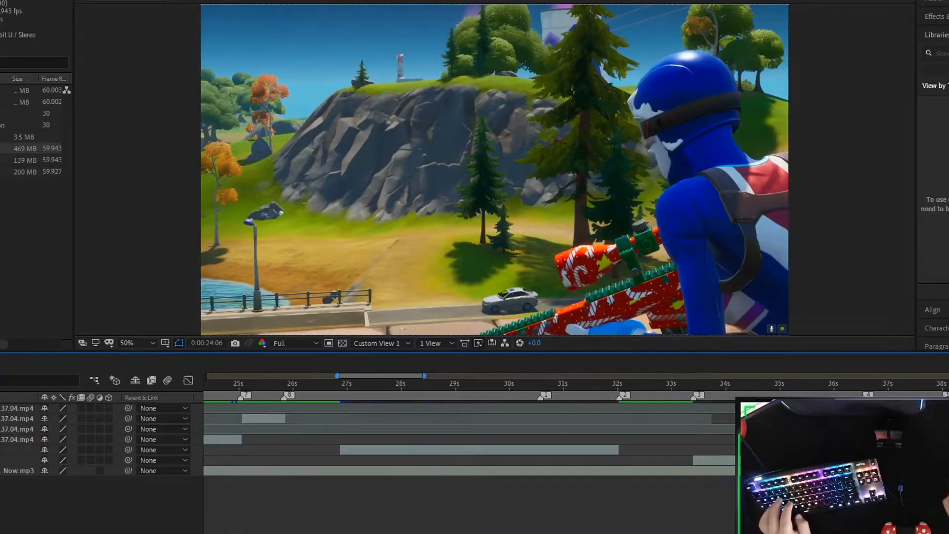
scroll(233, 380, left, 3)
click(438, 442)
click(482, 420)
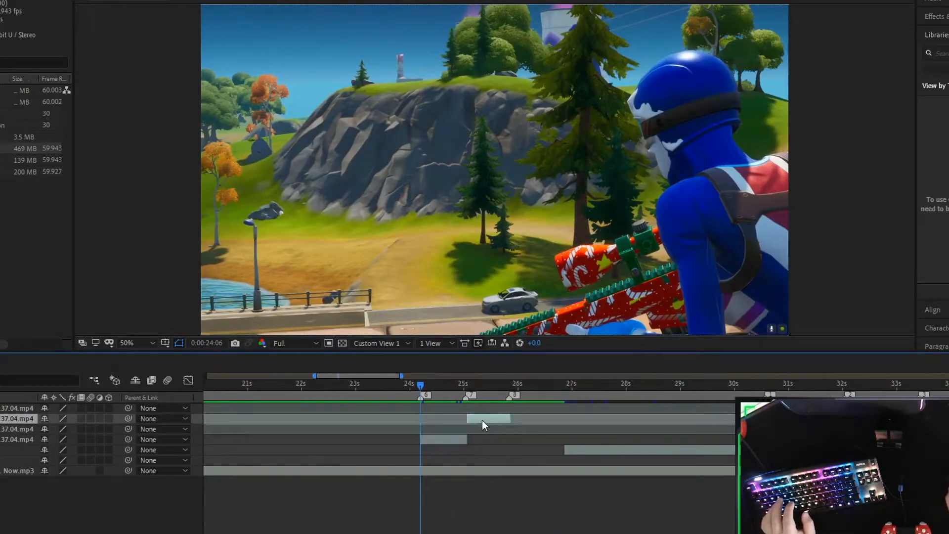
drag(482, 421, 540, 421)
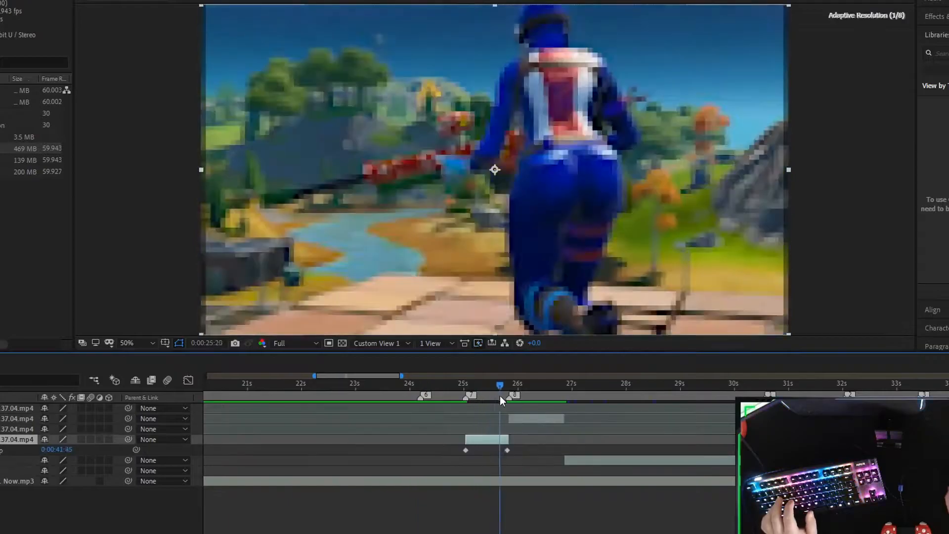
drag(500, 395, 437, 399)
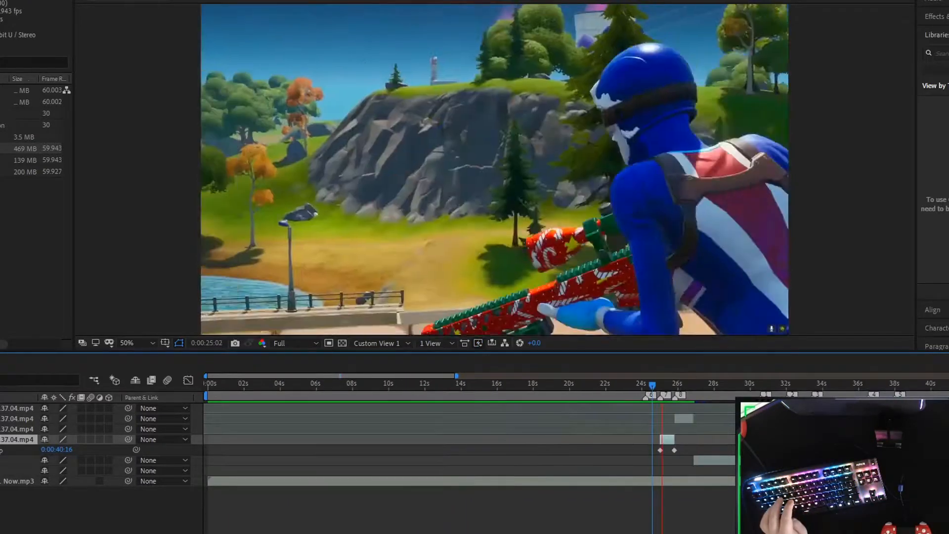
key(space)
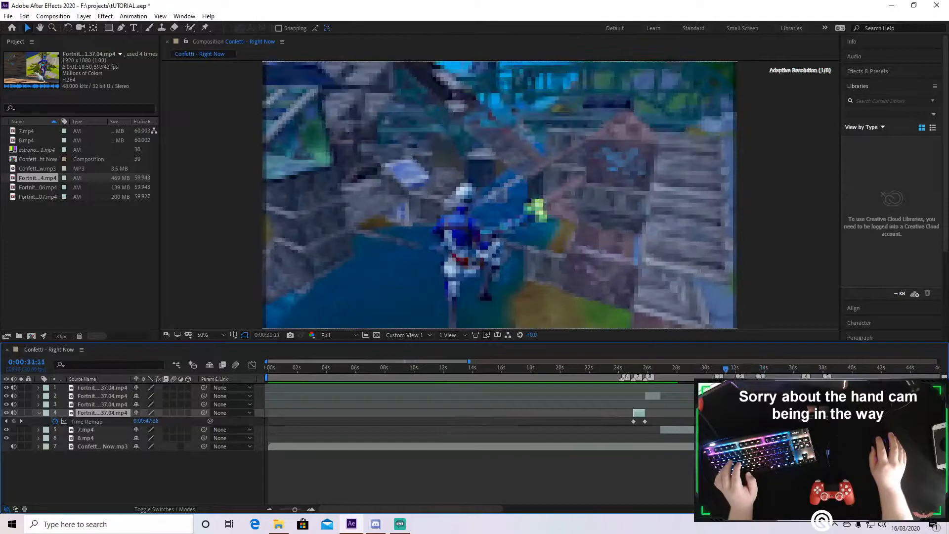
Enable time remapping on the long replay clip starting at marker 6 and add a Time Remap keyframe at 0:00:25:24.
click(689, 408)
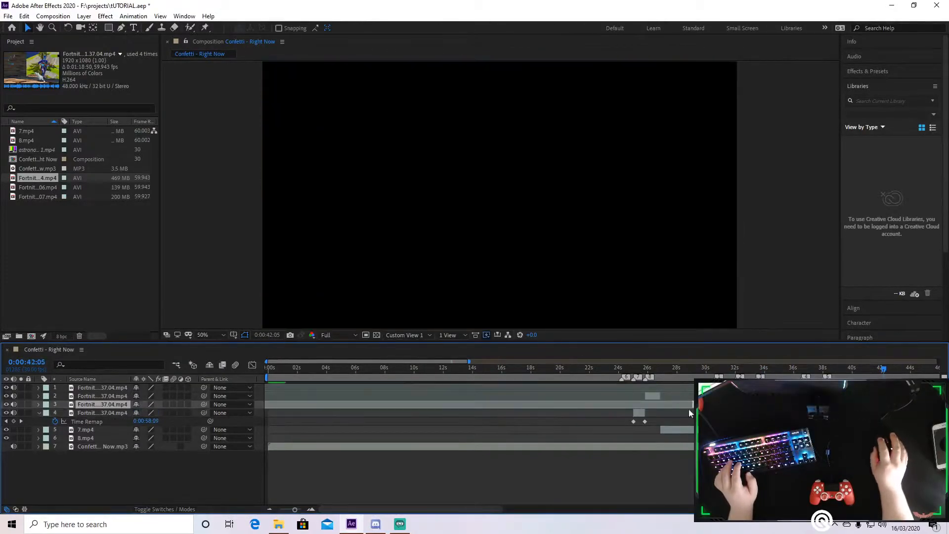
scroll(623, 374, up, 2)
click(623, 373)
key(space)
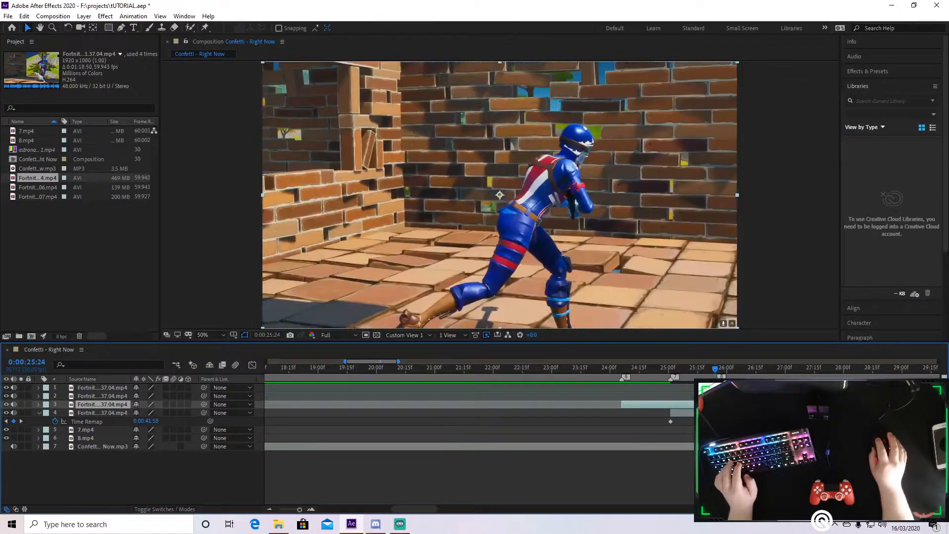
key(ctrl+alt+t)
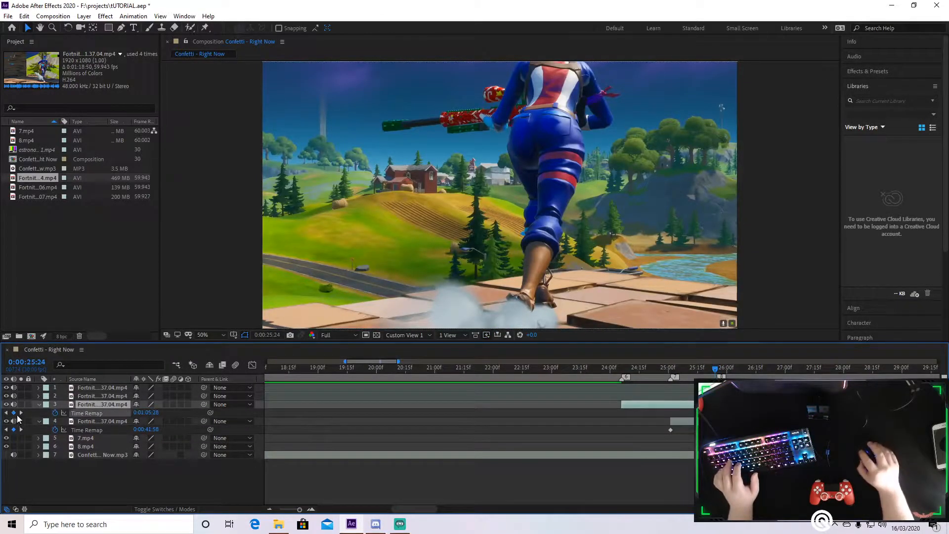
key(space)
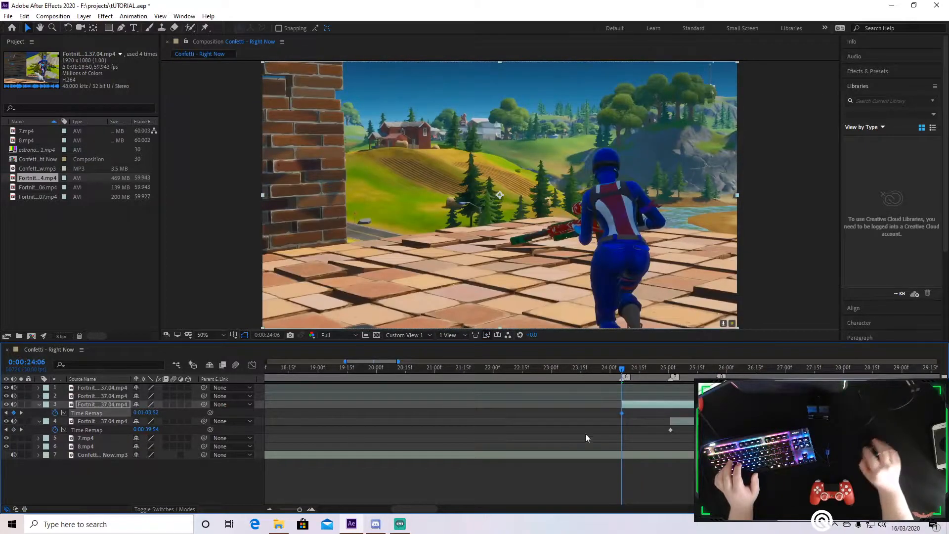
Move the added Time Remap keyframe to marker 7 and trim the replay clip to end at that marker.
mouse_move(715, 413)
mouse_down()
mouse_move(670, 413)
mouse_move(672, 403)
mouse_up()
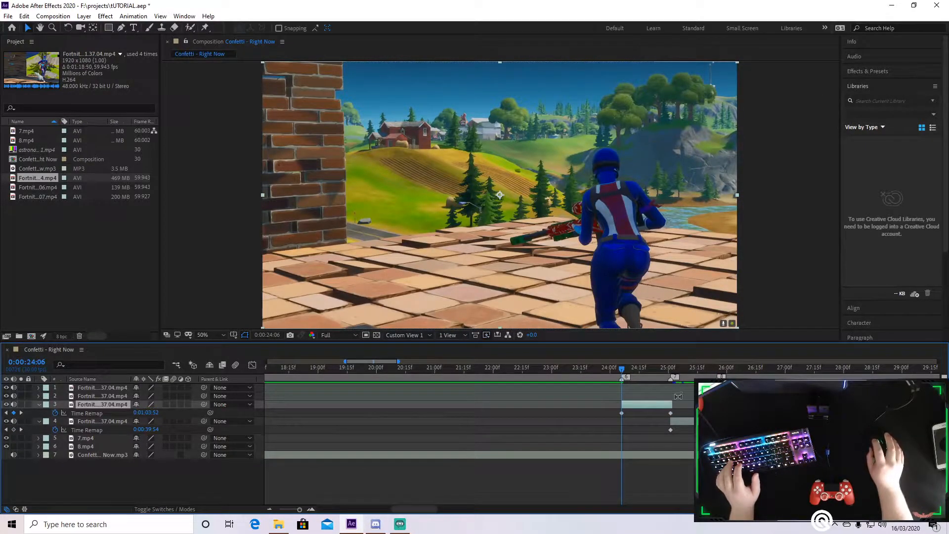
click(671, 367)
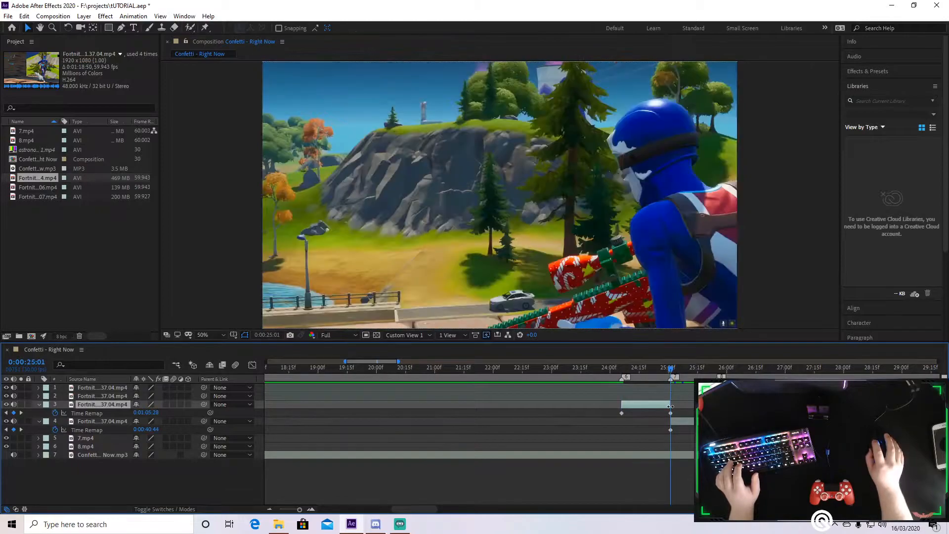
drag(670, 372, 646, 375)
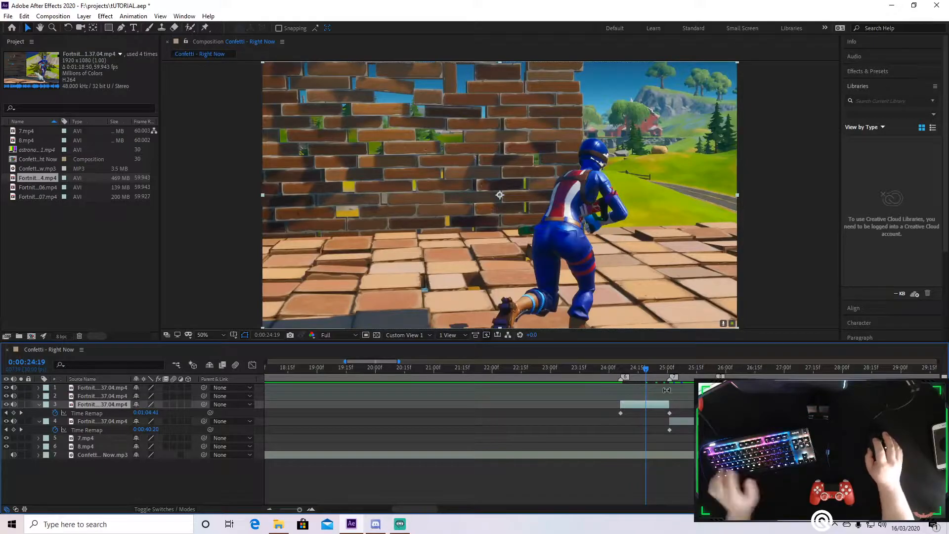
drag(791, 374, 668, 399)
scroll(649, 380, down, 2)
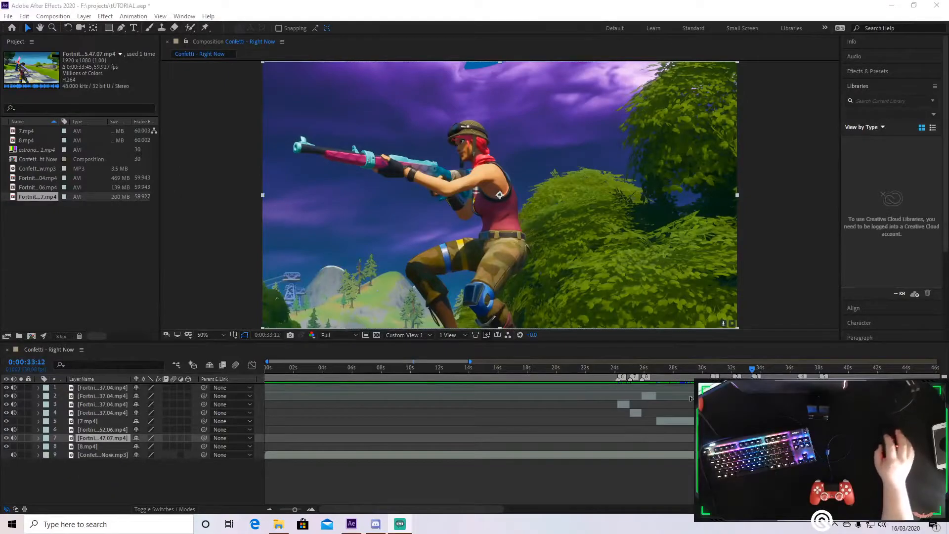
Preview the montage from 0:00:24:01 and apply Easy Ease to both Time Remap keyframes of the shot between markers 6 and 7.
drag(760, 371, 615, 381)
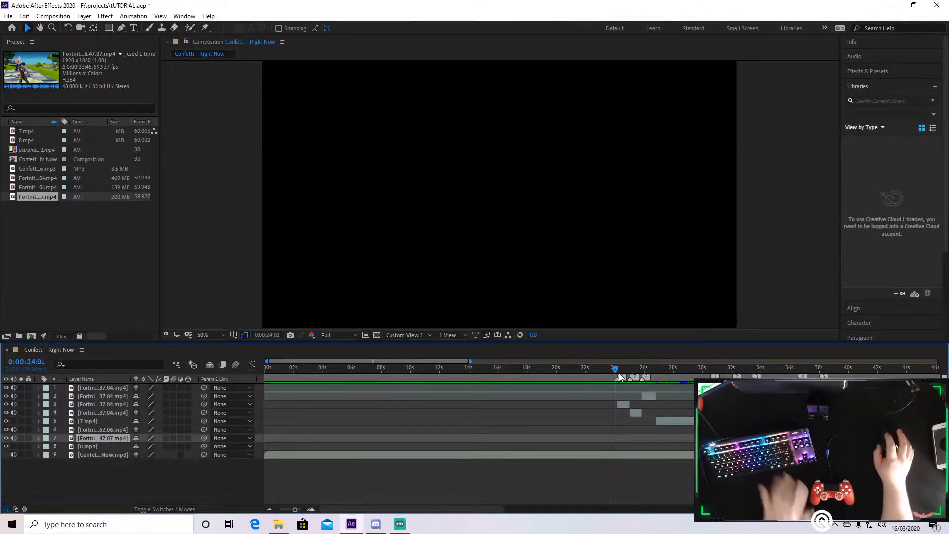
key(space)
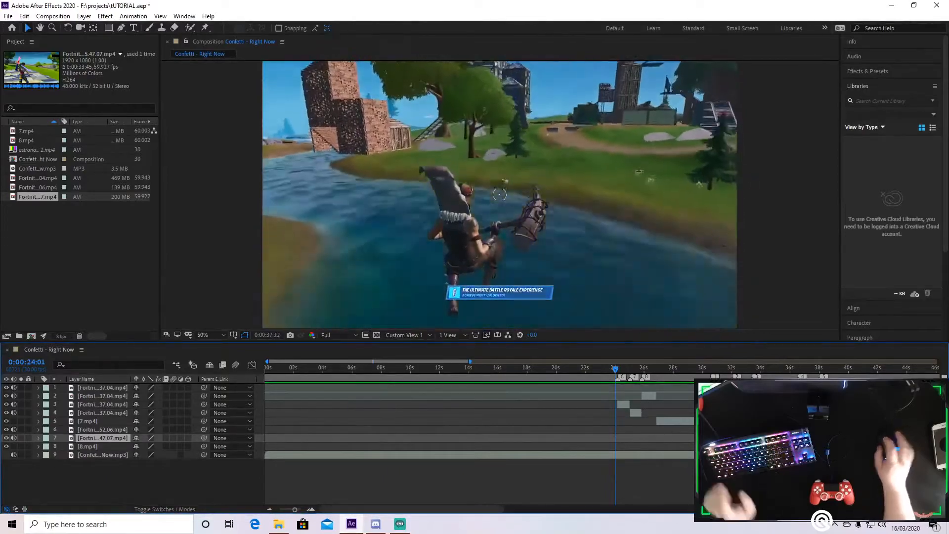
key(space)
drag(584, 376, 631, 379)
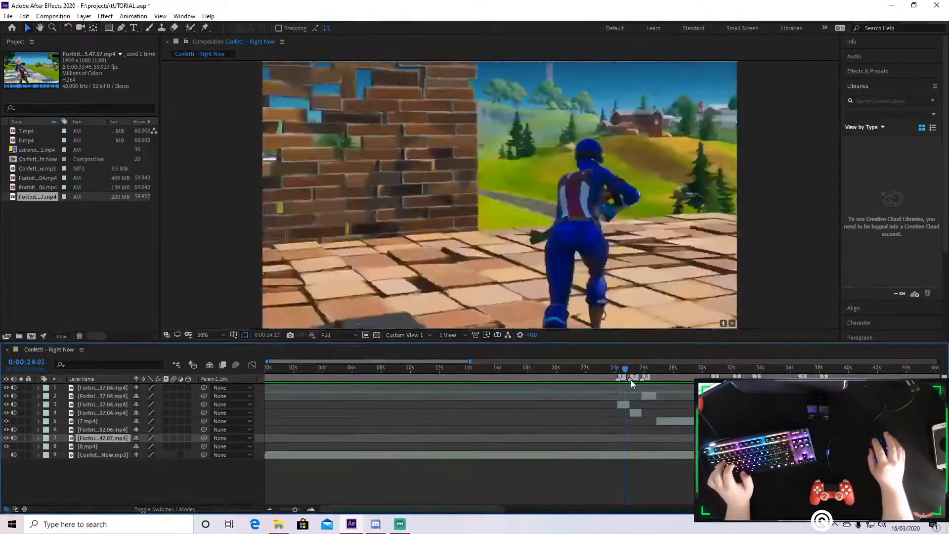
click(623, 402)
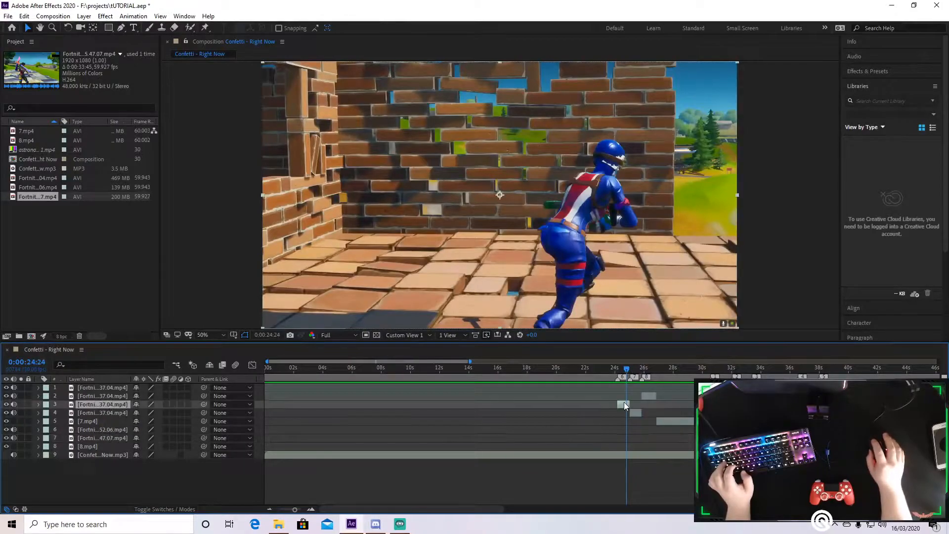
key(ctrl+alt+t)
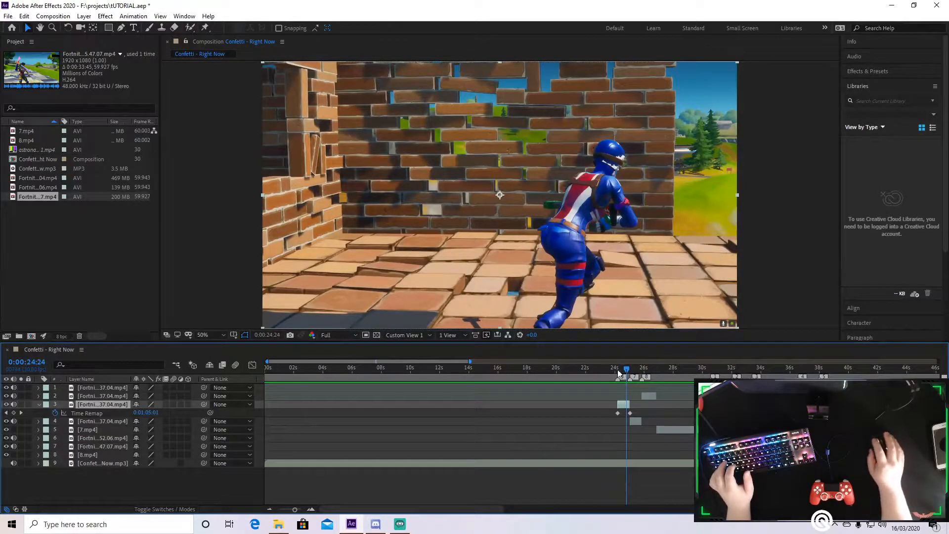
drag(618, 371, 616, 374)
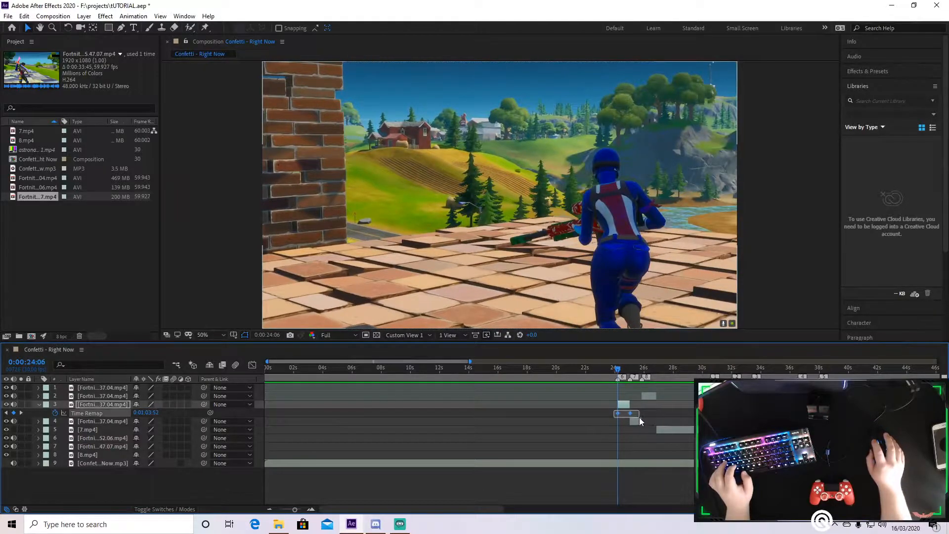
drag(639, 417, 639, 416)
key(F9)
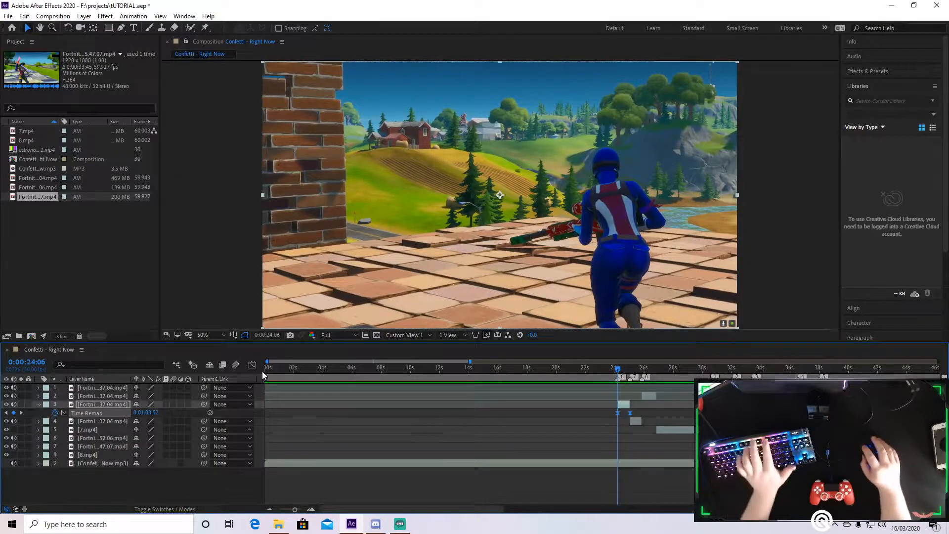
In the Graph Editor, steepen the Time Remap curve at both keyframes so the shot between markers 6 and 7 starts and ends fast.
click(252, 365)
scroll(623, 453, up, 3)
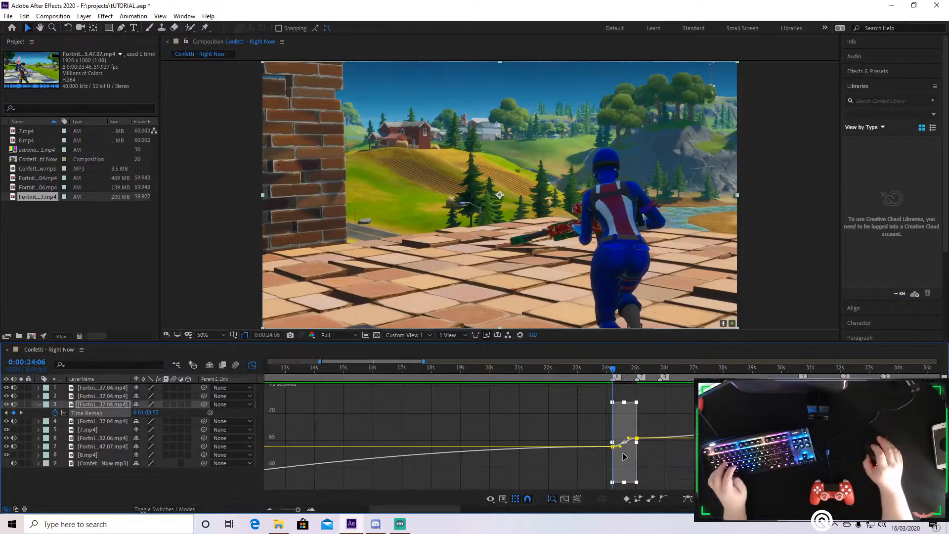
click(552, 420)
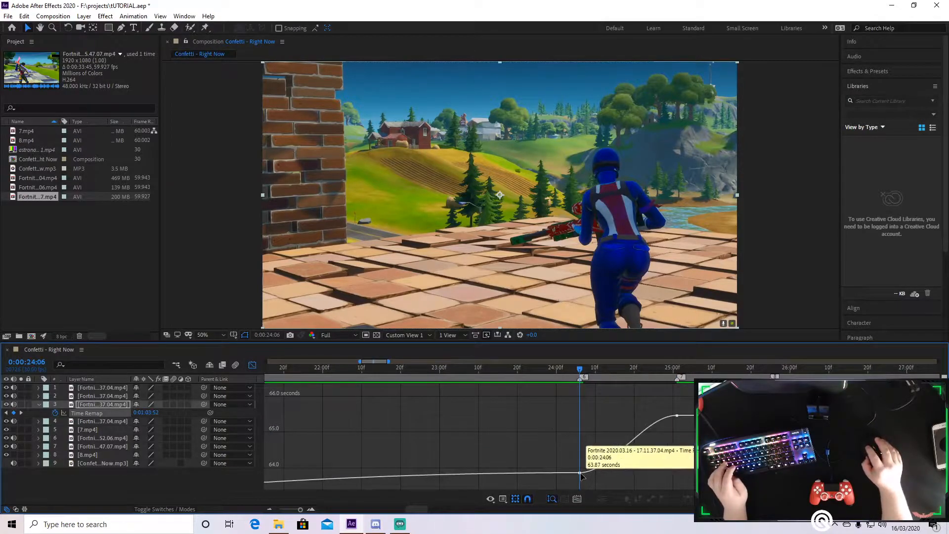
click(580, 473)
drag(613, 472, 598, 443)
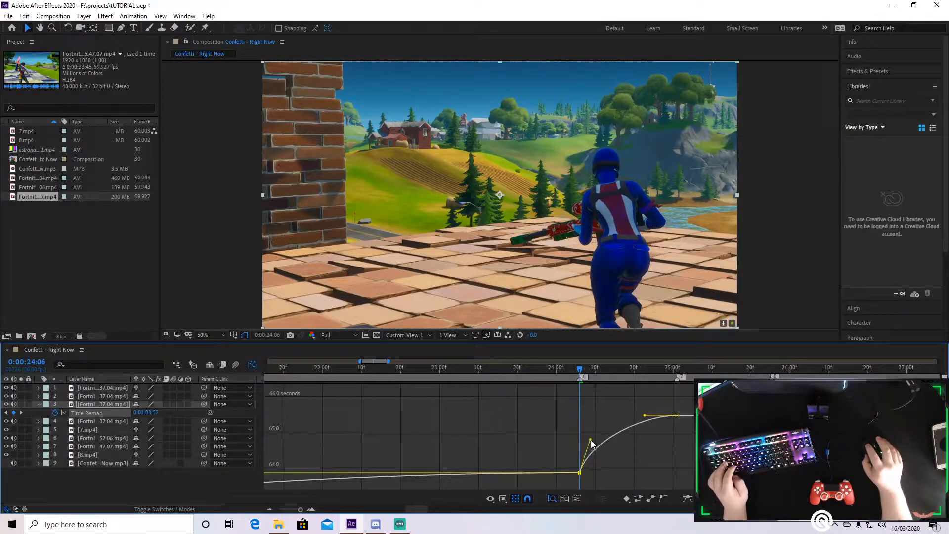
drag(663, 441, 665, 443)
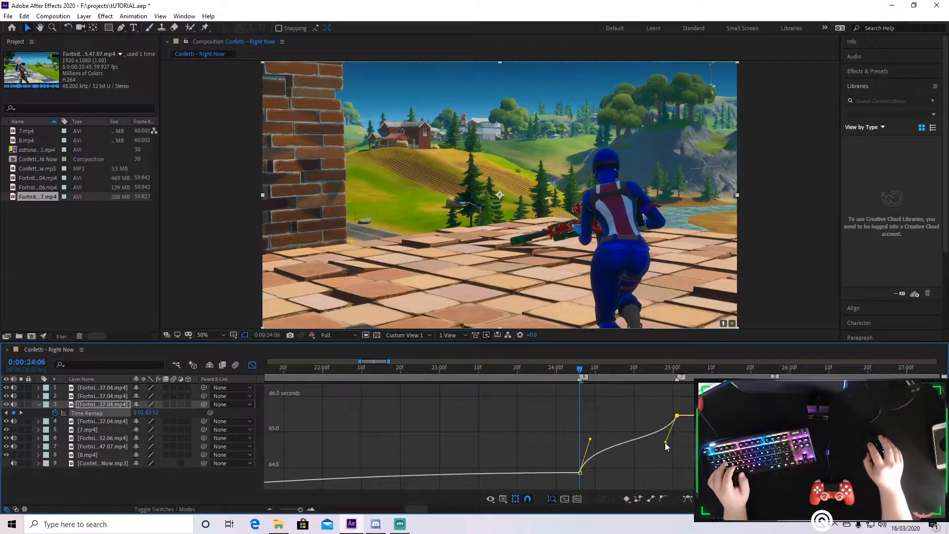
Play back the speed ramp between markers 6 and 7 from just before 0:00:24:06, and return to the layer view.
click(585, 375)
key(space)
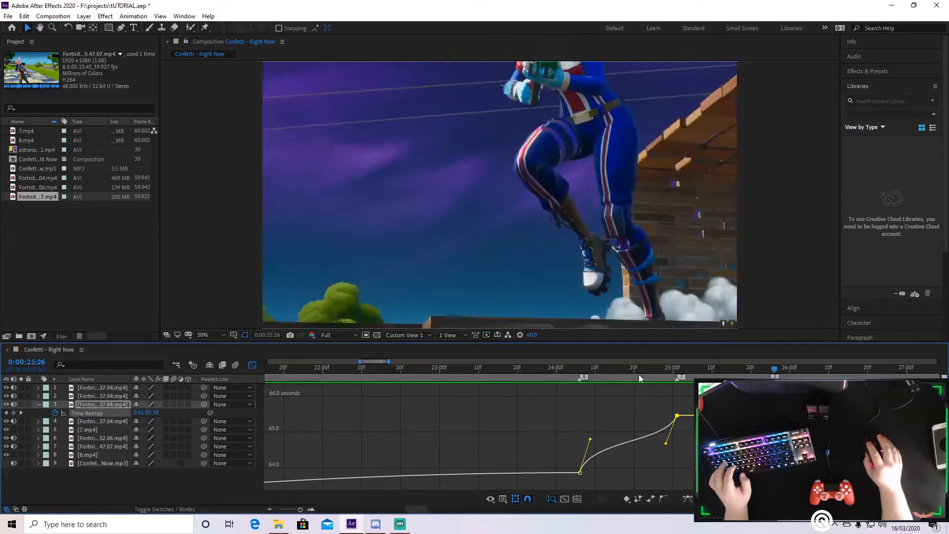
click(561, 378)
key(space)
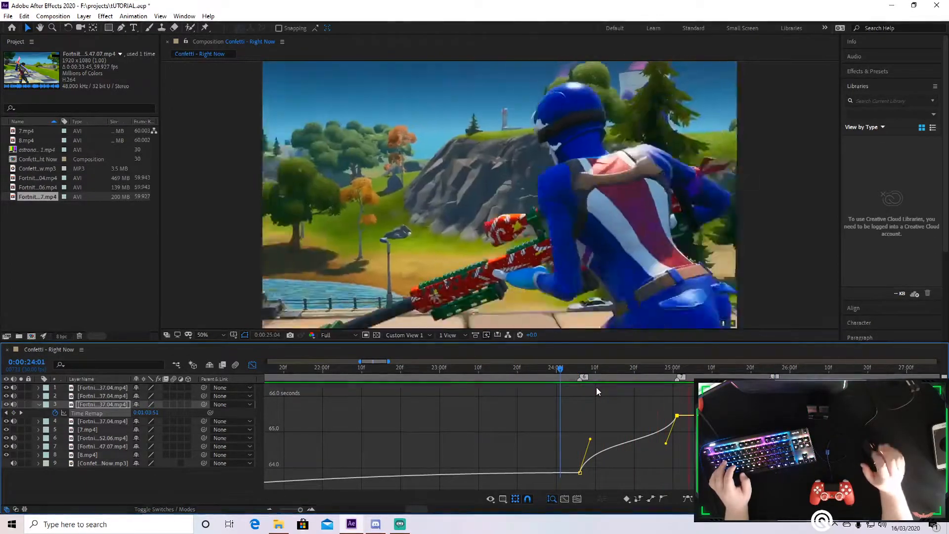
click(573, 371)
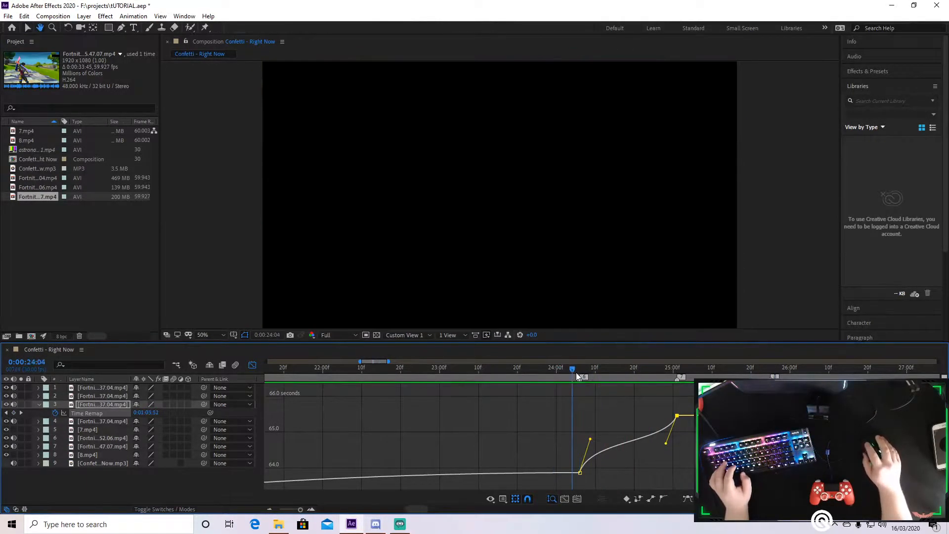
key(space)
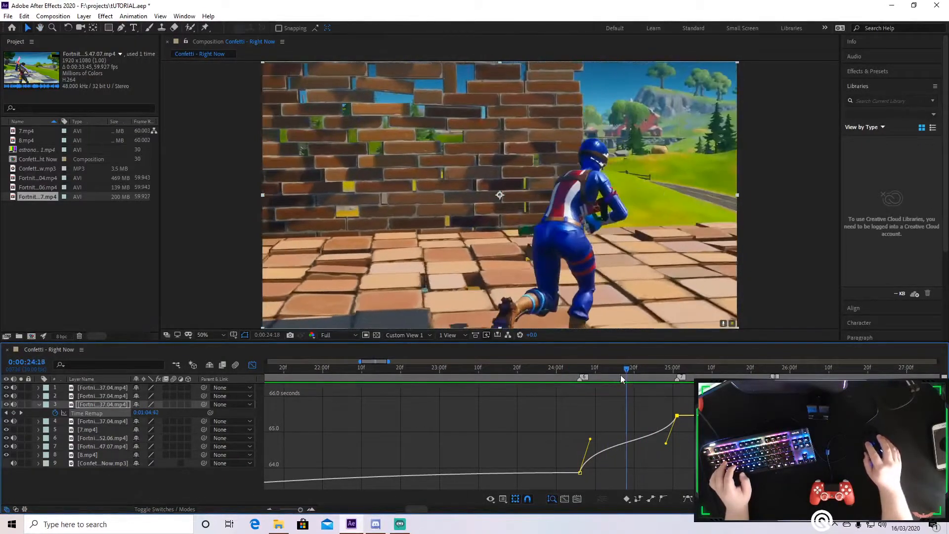
click(252, 365)
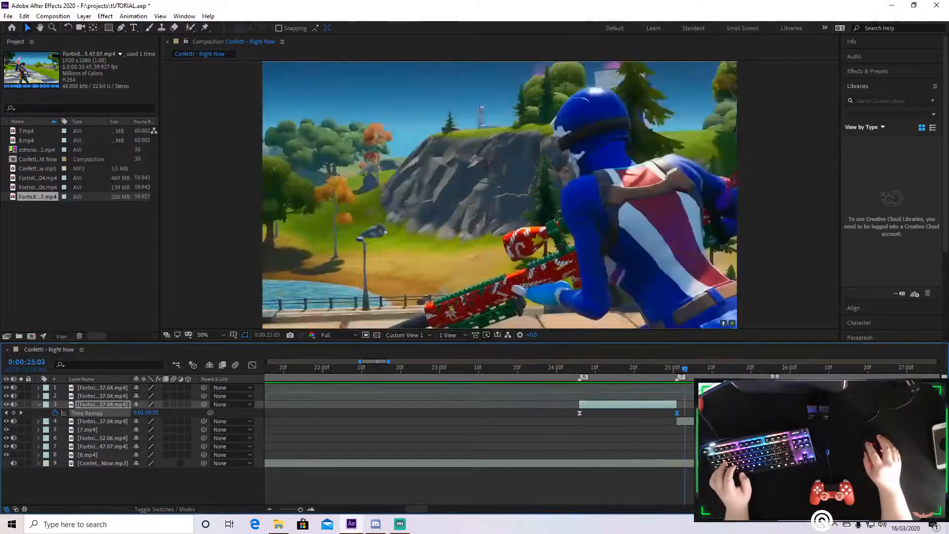
Easy-ease the Time Remap keyframes of the shot starting at marker 7, steepen the curve's start, and preview the ramp from 0:00:24:09.
key(ctrl+Down)
key(ctrl+alt+t)
drag(662, 424, 693, 441)
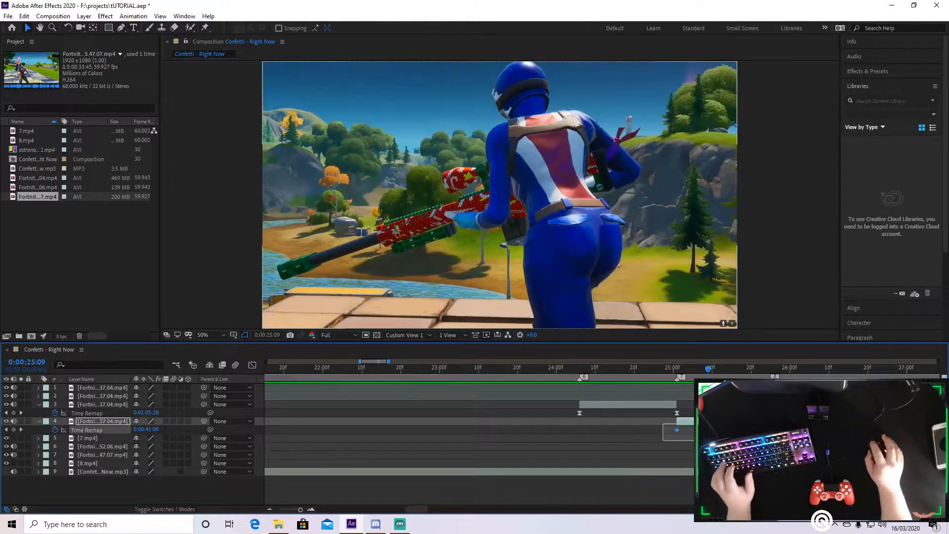
key(shift+F3)
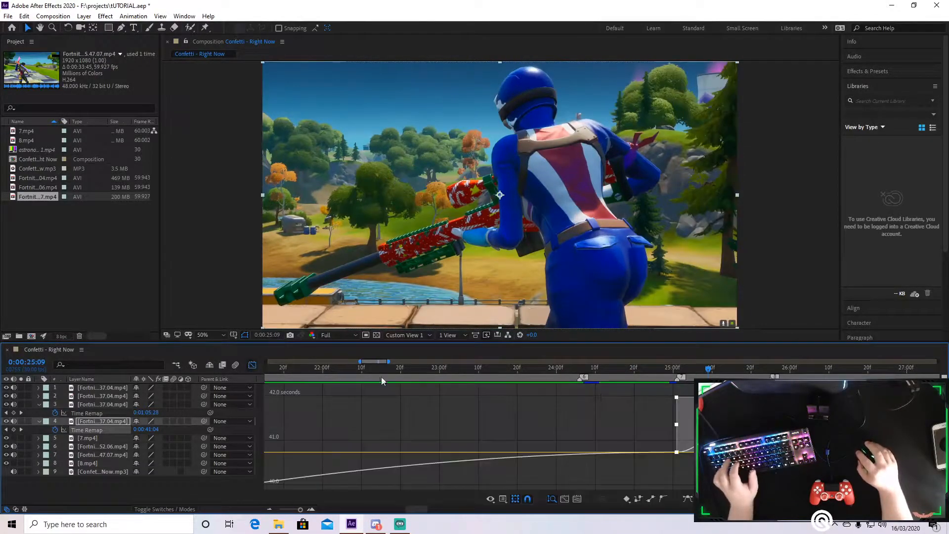
click(641, 453)
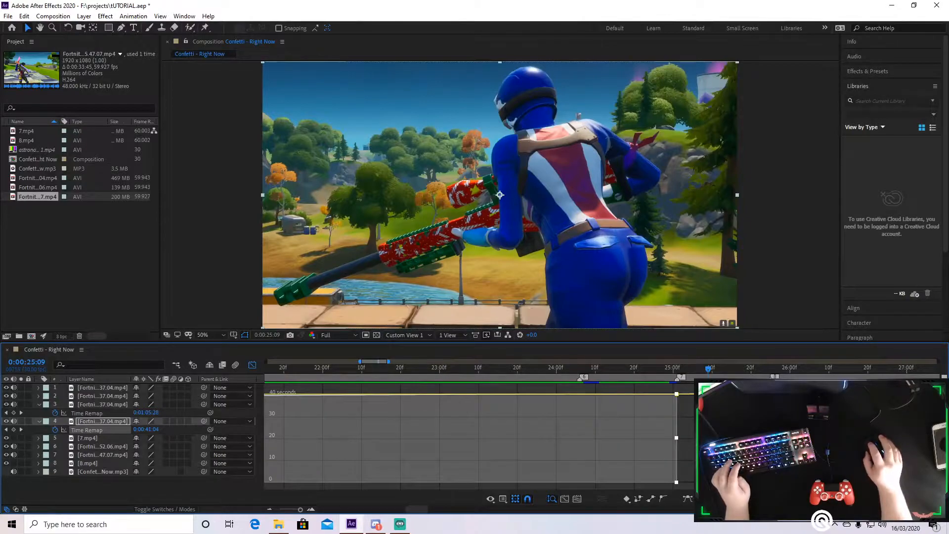
click(690, 402)
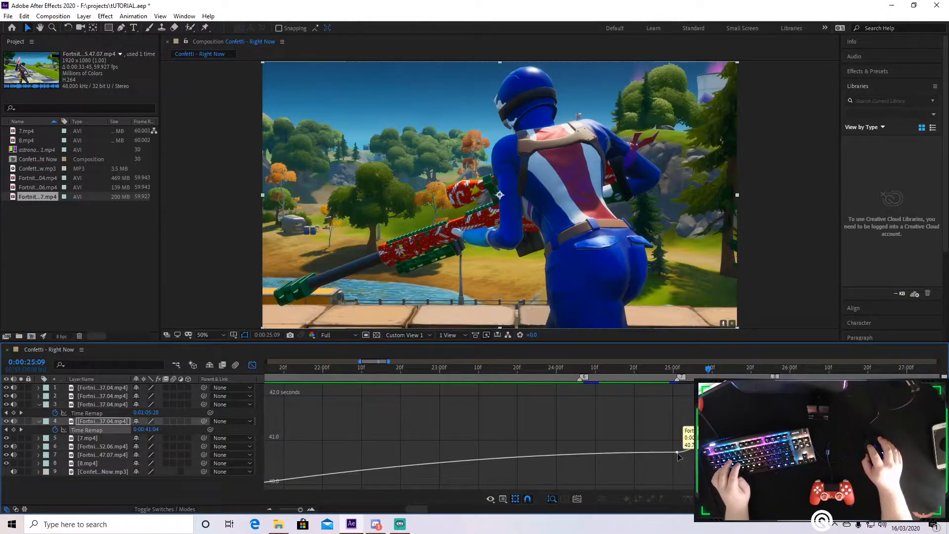
drag(708, 451, 691, 424)
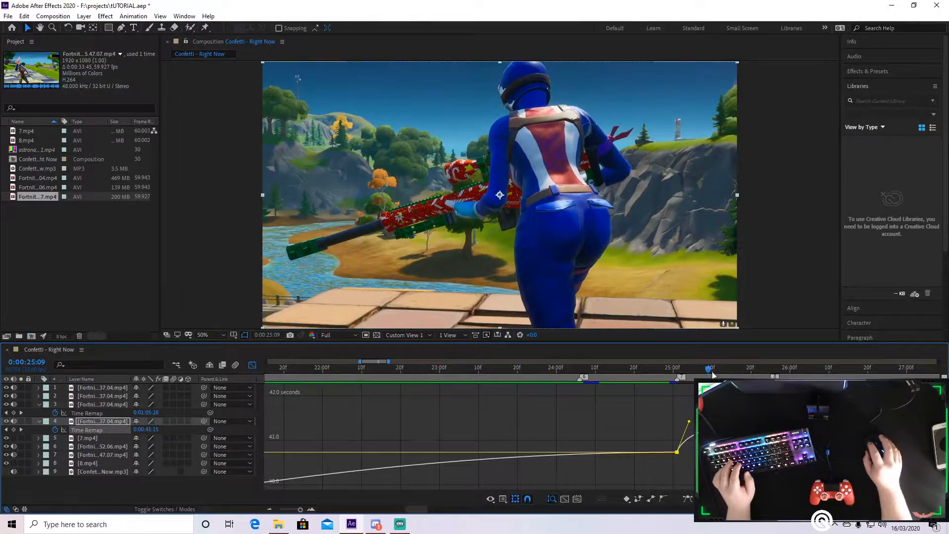
drag(712, 371, 592, 368)
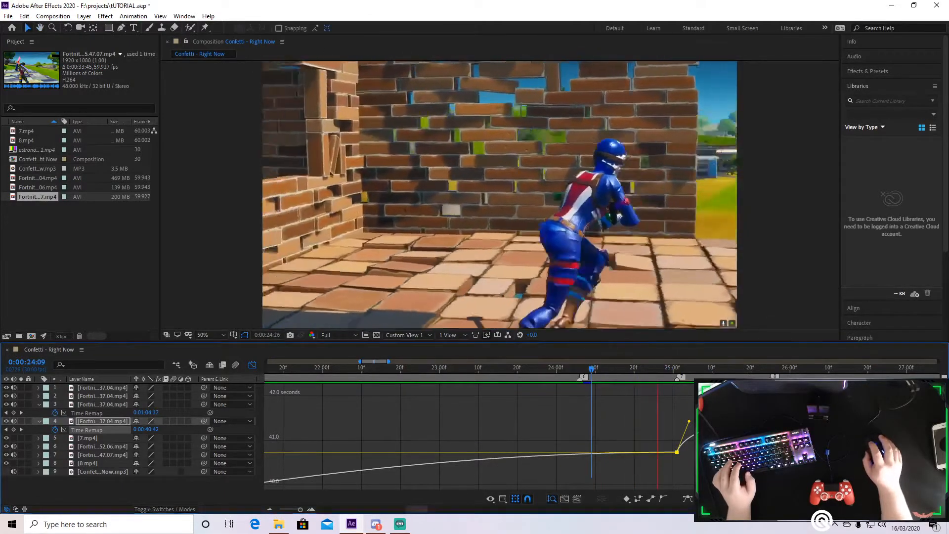
key(space)
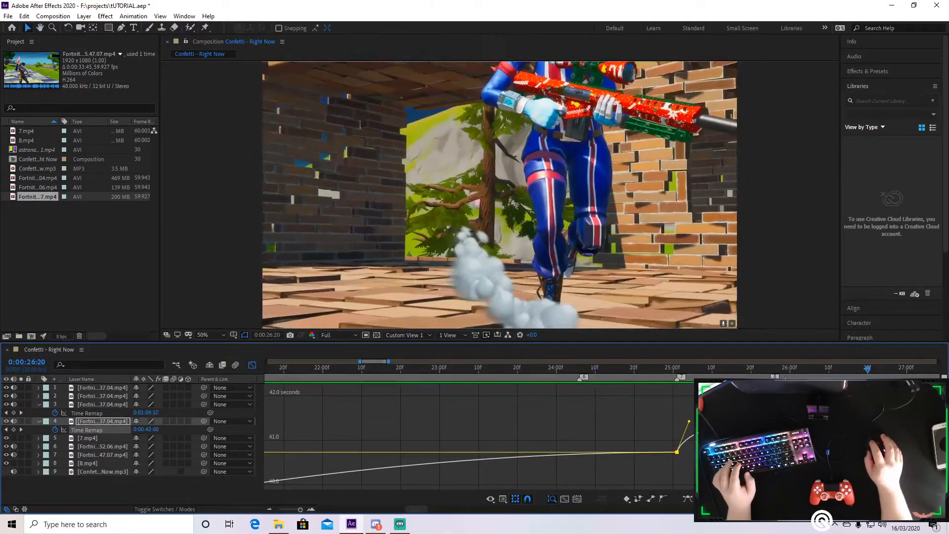
click(254, 367)
Reveal the Time Remap keyframes of the shot starting at marker 8, check its end, and return the playhead to 0:00:25:25.
click(790, 396)
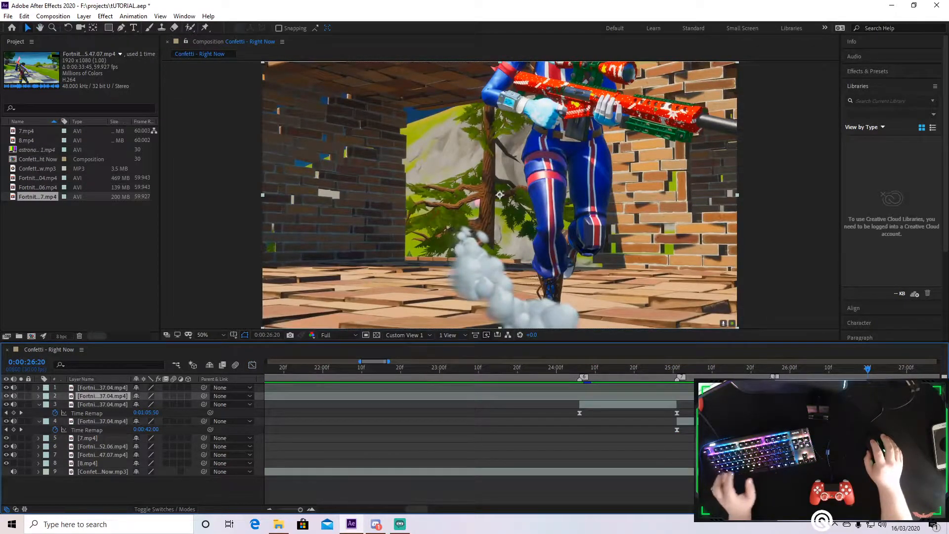
key(ctrl+alt+t)
click(886, 370)
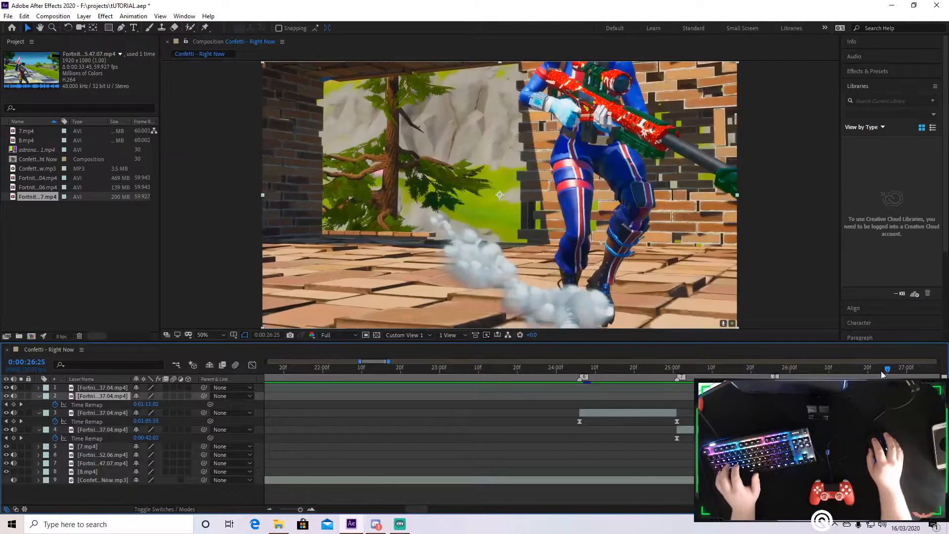
click(889, 370)
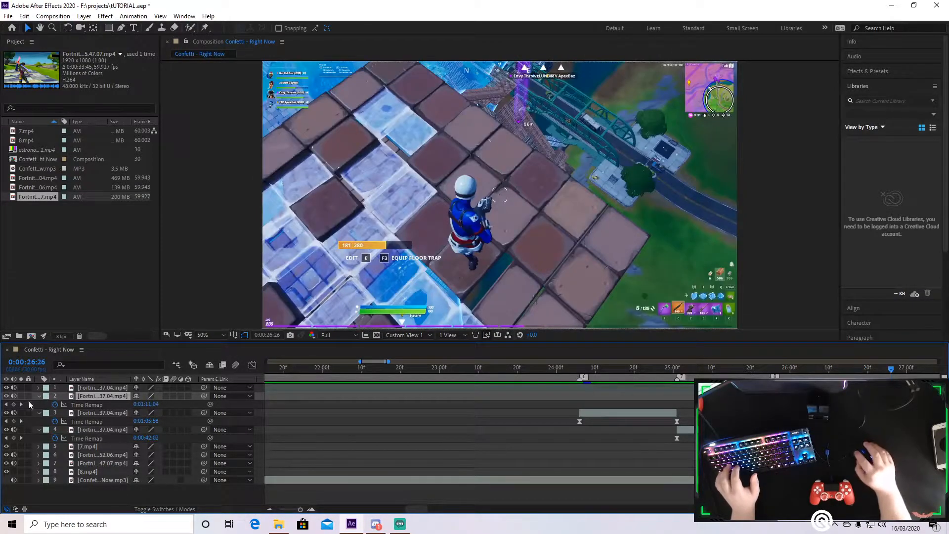
drag(889, 371, 770, 370)
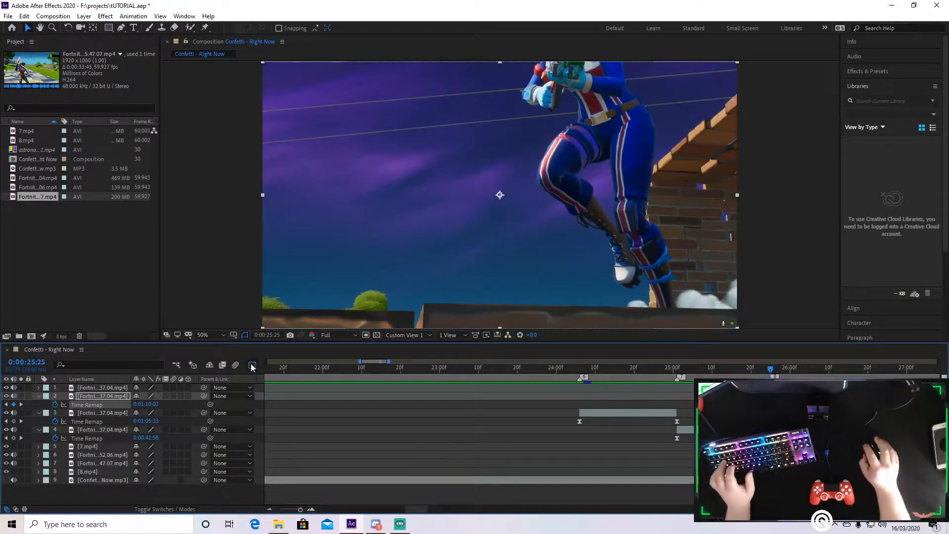
In the Graph Editor, steepen the Time Remap curve at the start of the marker 8 shot, and return to the layer view.
click(252, 366)
scroll(788, 440, up, 1)
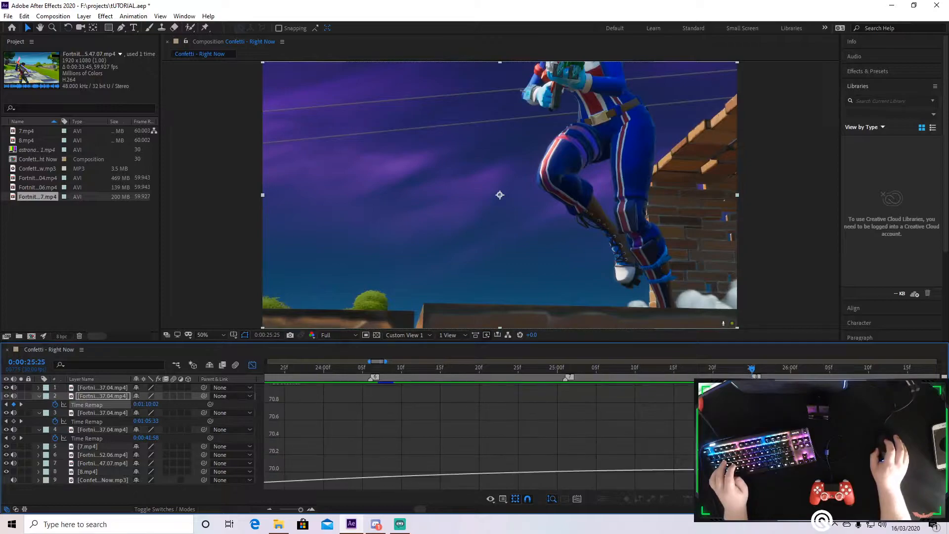
scroll(797, 440, down, 1)
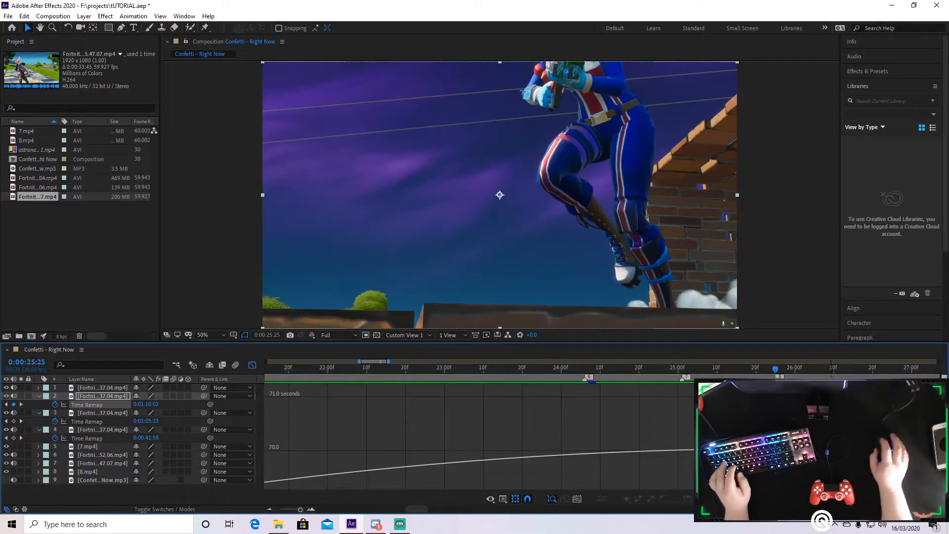
right_click(707, 431)
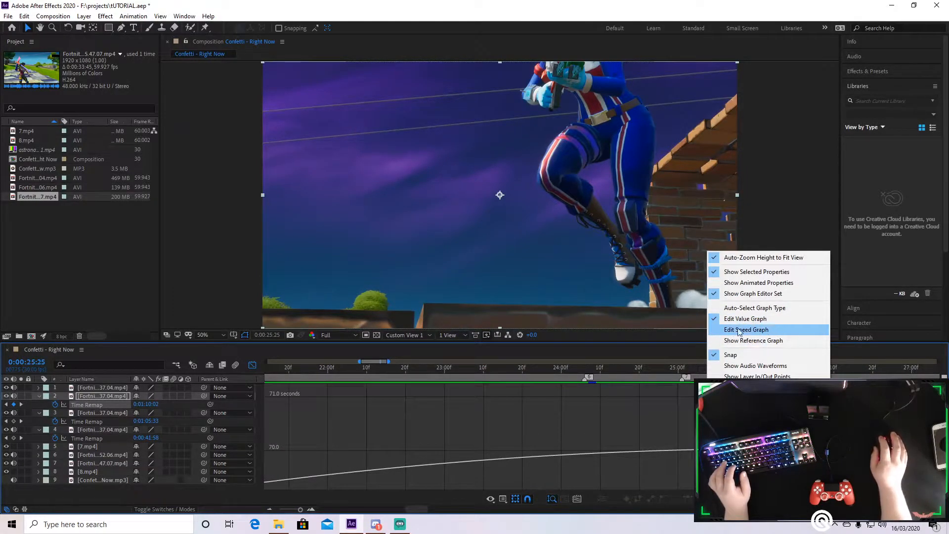
click(765, 442)
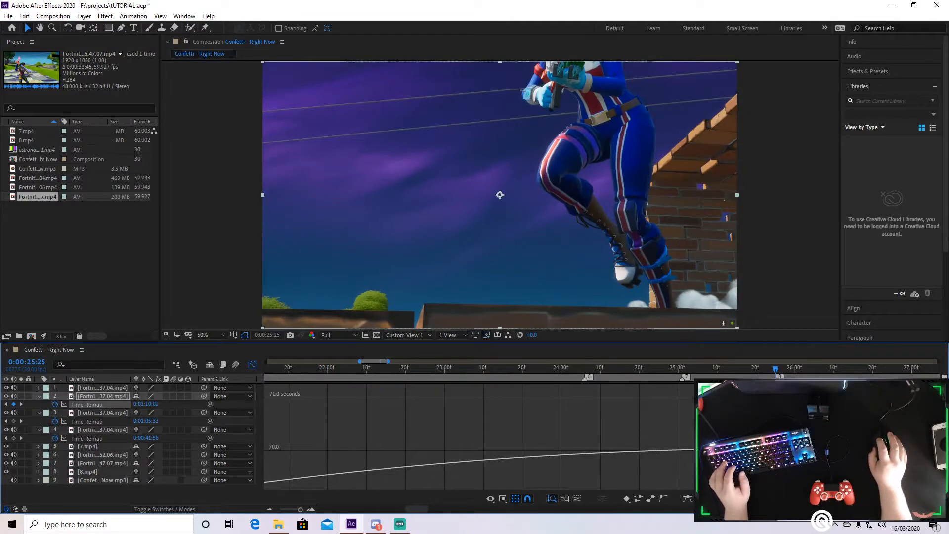
drag(775, 448, 778, 448)
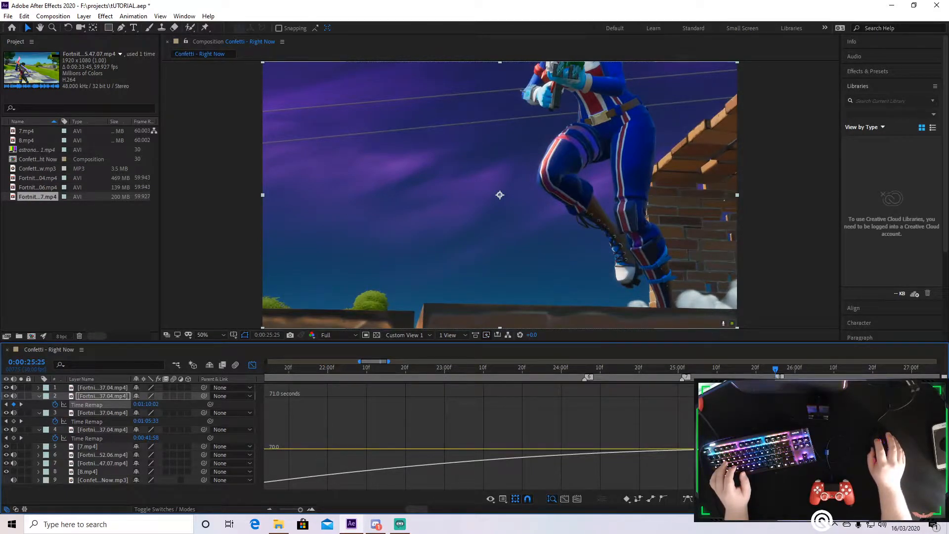
key(shift+F3)
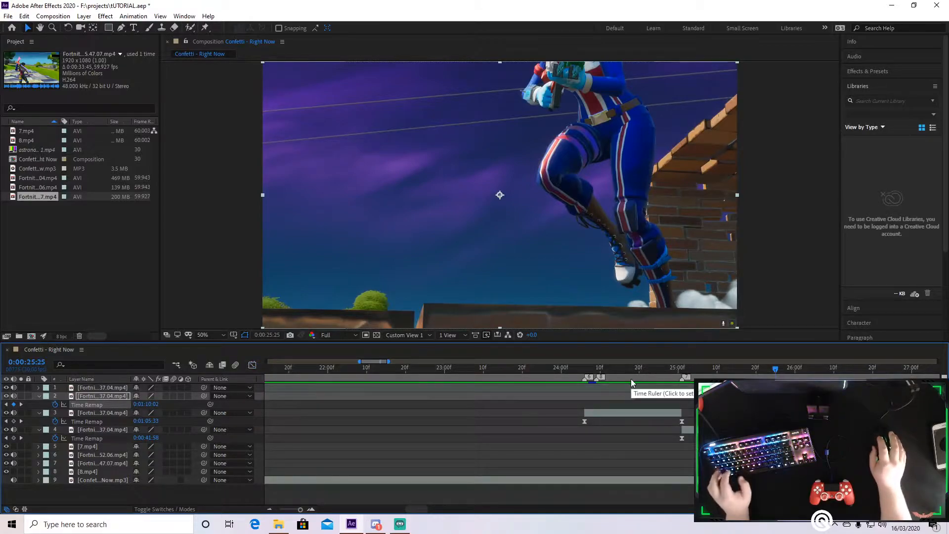
Play back the speed ramp into the shot at marker 8, and replay it from 0:00:25:16.
click(562, 369)
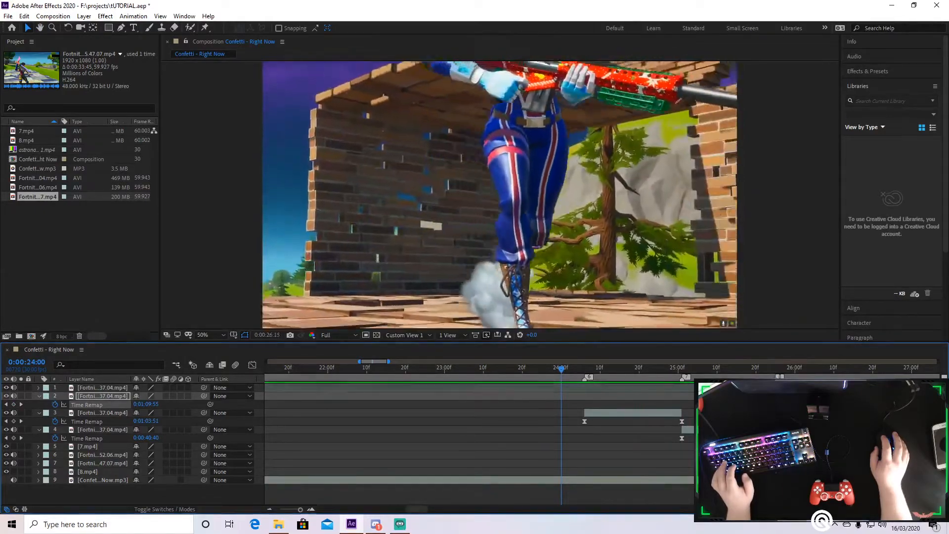
drag(504, 372, 431, 372)
key(space)
key(space)
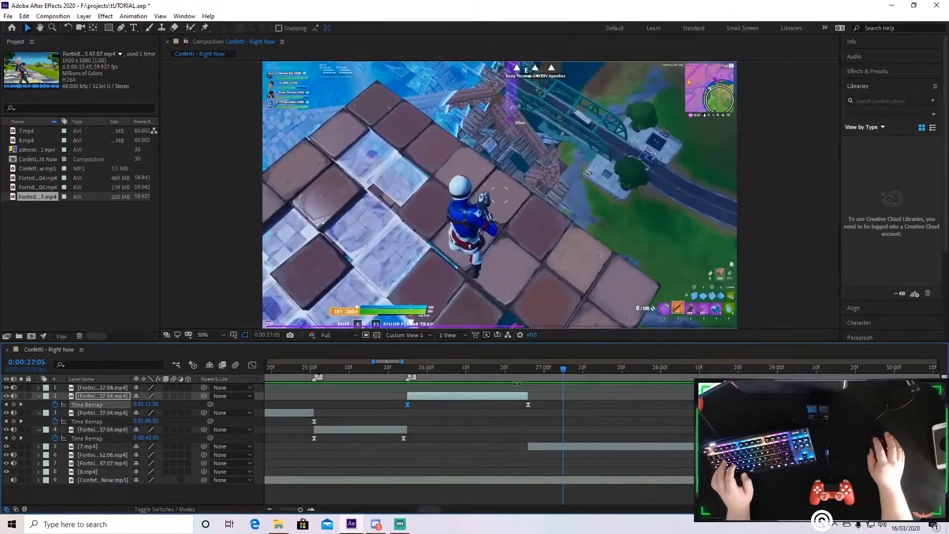
drag(500, 372, 372, 376)
key(space)
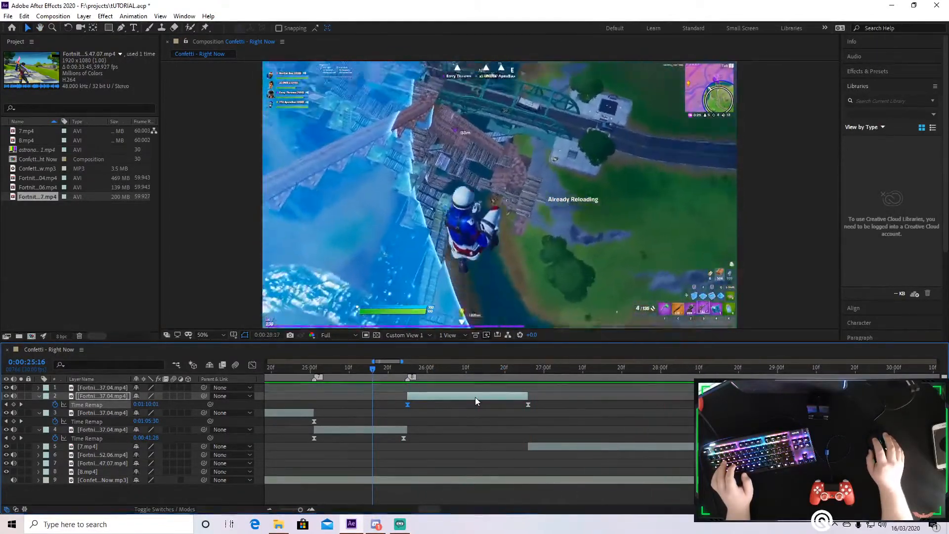
Play the ramped shots from 0:00:23:26, and play the montage onward from 0:00:26:14.
drag(502, 376, 455, 404)
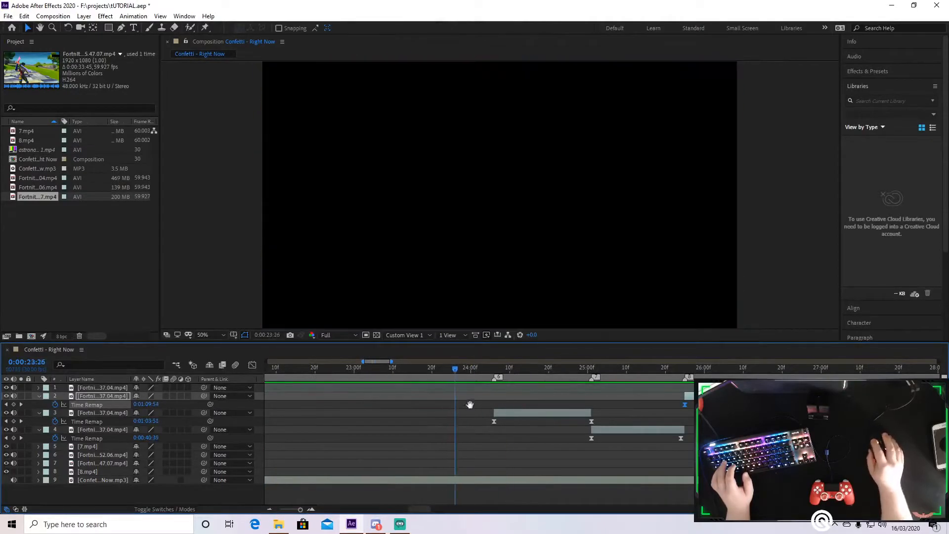
key(space)
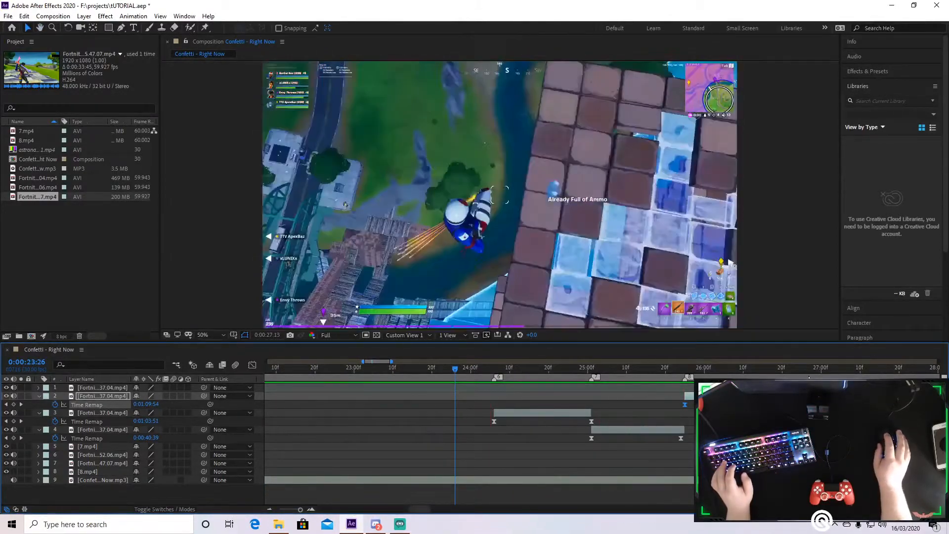
key(space)
key(space)
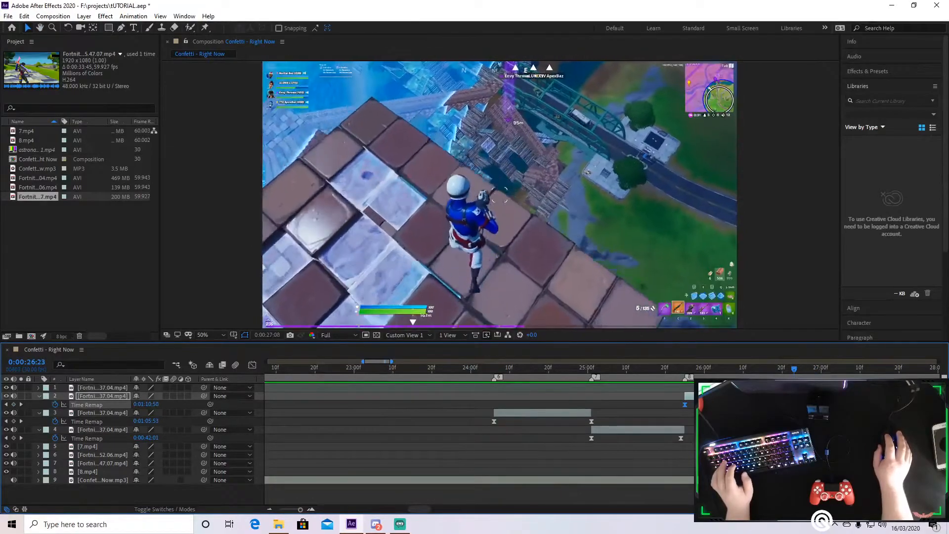
drag(439, 369, 361, 398)
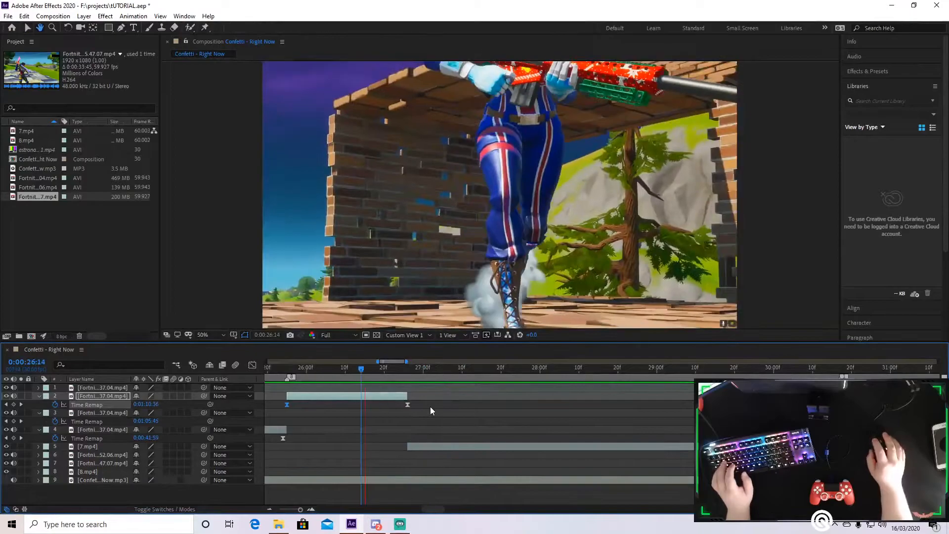
key(space)
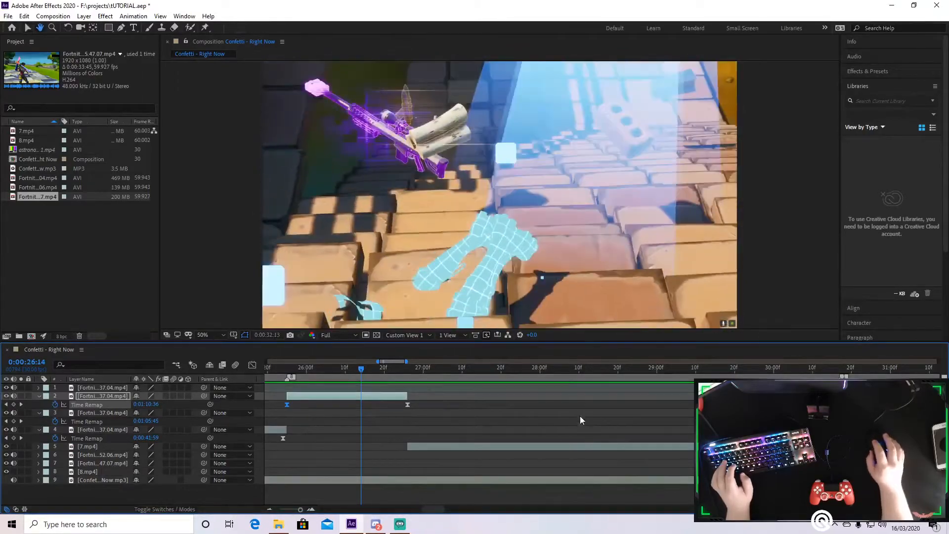
key(space)
Reveal the Time Remap keyframes of the 52.06.mp4 layer near 0:00:32:10 and apply Easy Ease to both.
scroll(652, 431, down, 2)
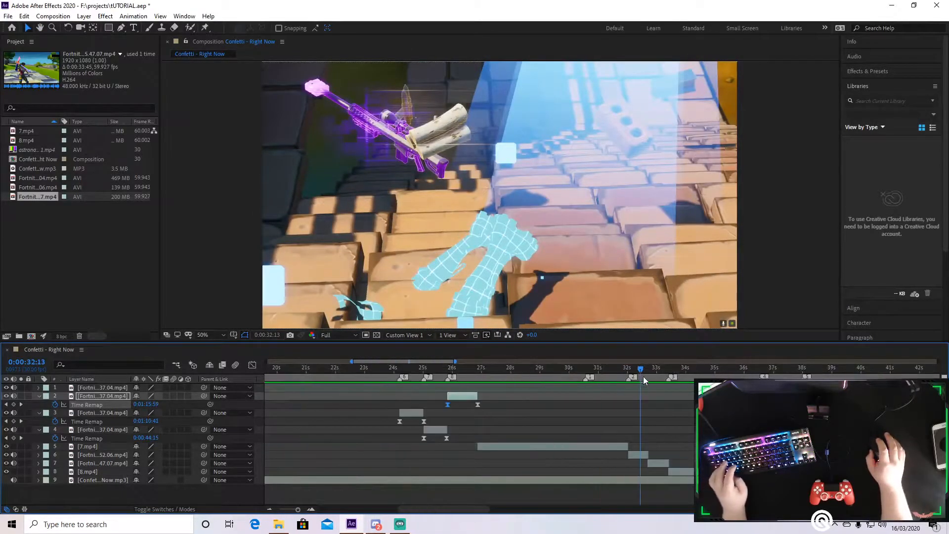
drag(643, 376, 633, 445)
click(635, 455)
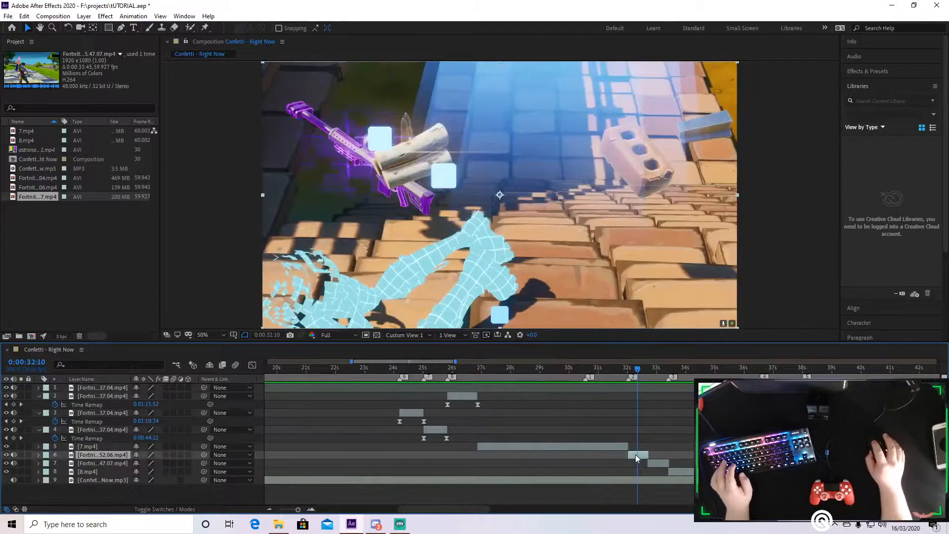
key(ctrl+alt+t)
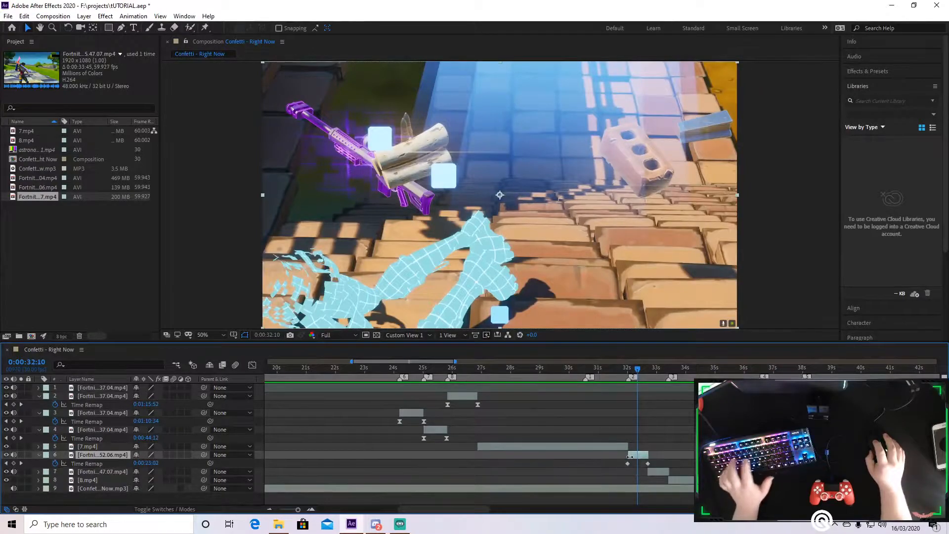
scroll(641, 458, up, 2)
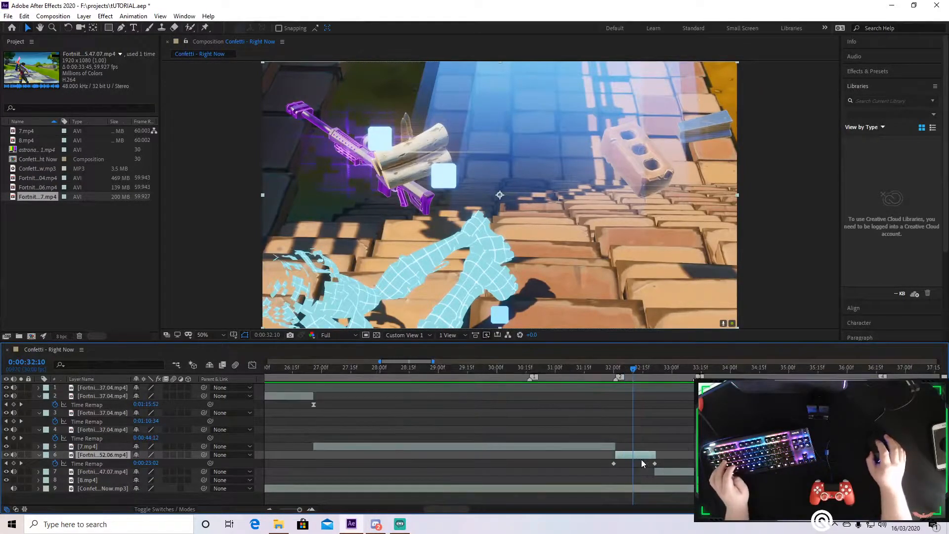
drag(578, 461, 677, 466)
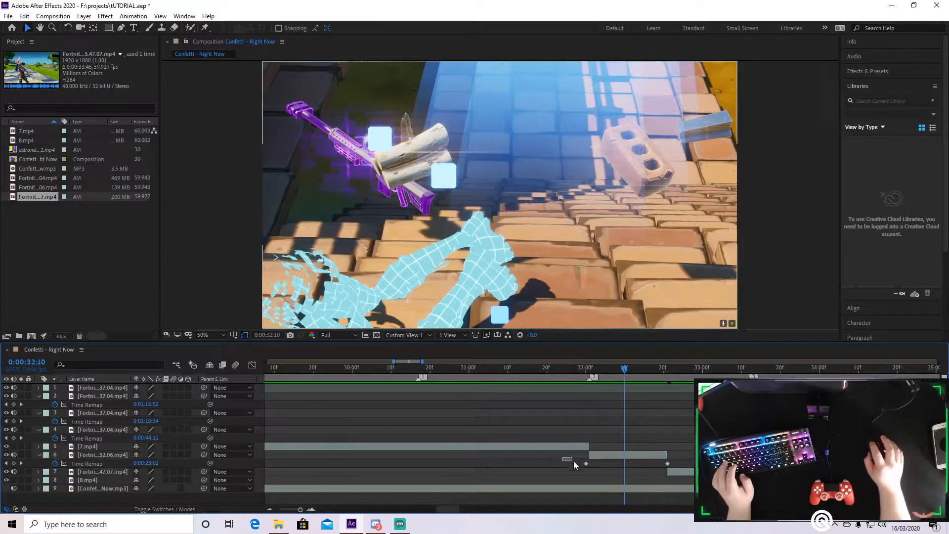
drag(573, 461, 669, 466)
key(F9)
In the Graph Editor, steepen the 52.06.mp4 layer's Time Remap curve at both keyframes, and return to the layer view.
key(shift+F3)
click(634, 465)
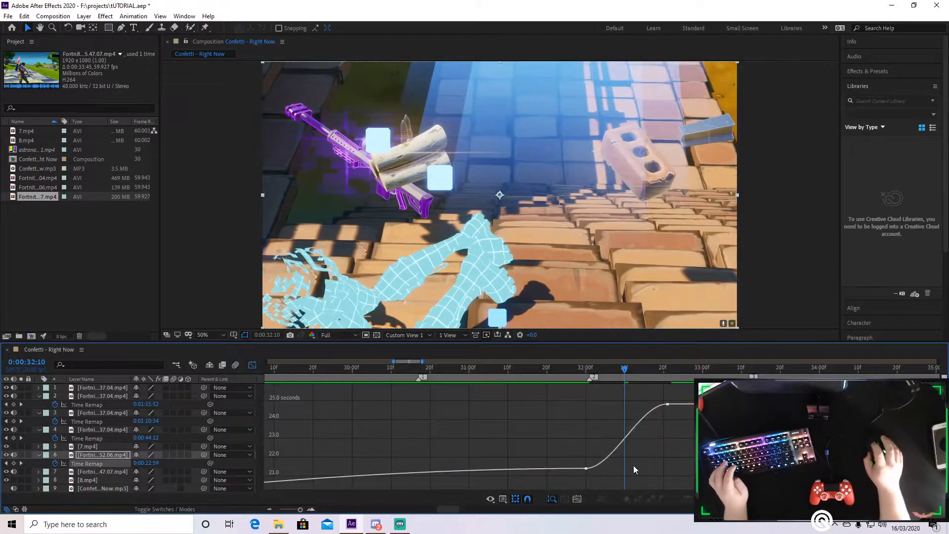
click(586, 468)
drag(612, 468, 600, 438)
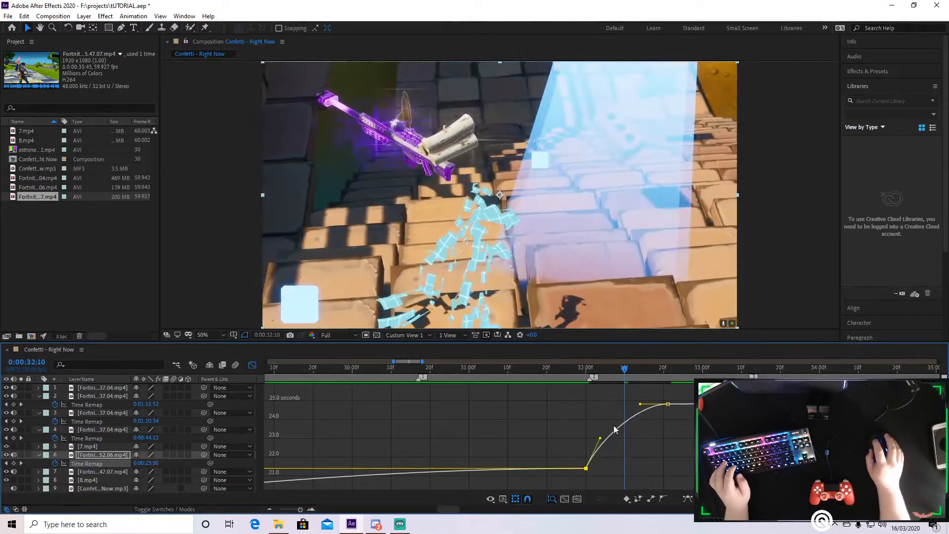
drag(640, 404, 659, 430)
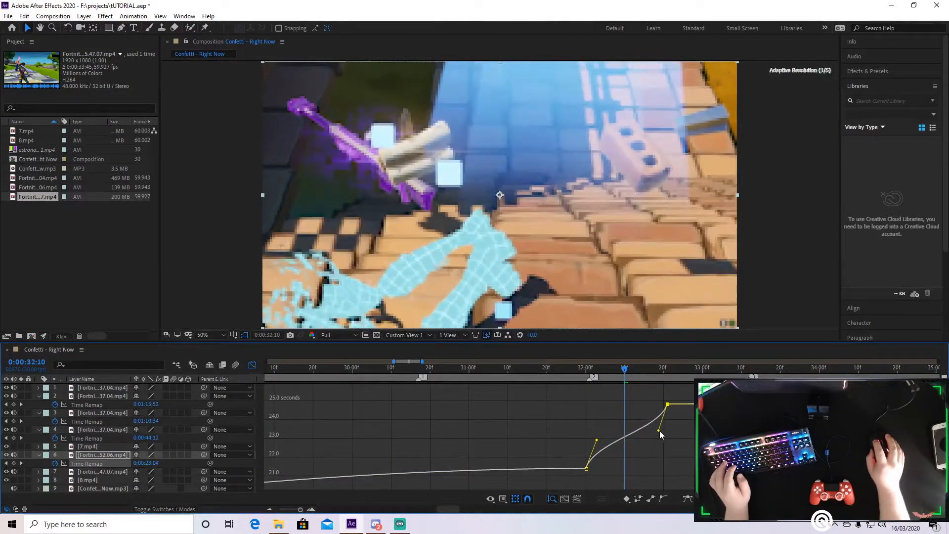
click(252, 364)
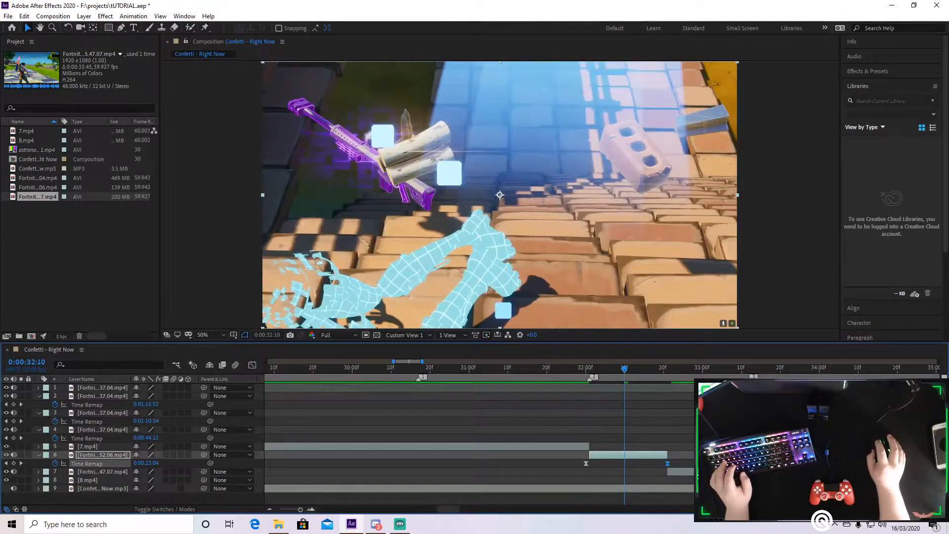
Reveal the Time Remap keyframes of the 47.07.mp4 layer and apply Easy Ease to both.
click(681, 471)
key(u)
drag(652, 475, 757, 486)
key(F9)
In the Graph Editor, reshape the 47.07.mp4 layer's Time Remap curve so the shot starts and ends fast.
click(252, 365)
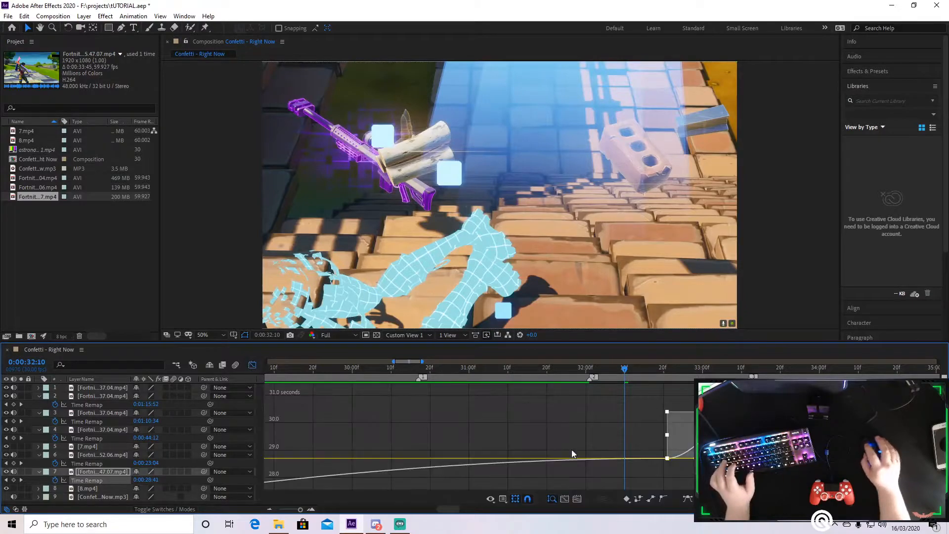
click(671, 462)
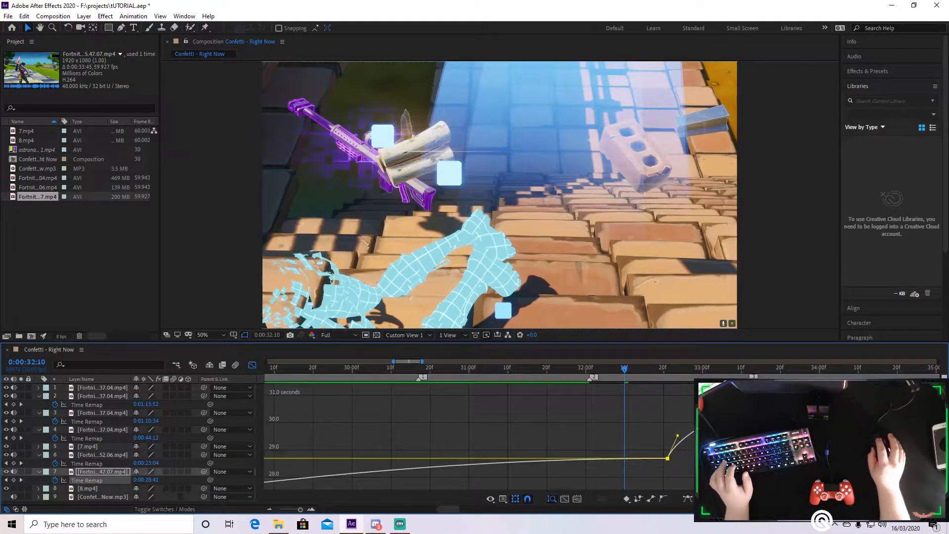
drag(719, 409, 726, 414)
drag(678, 436, 675, 434)
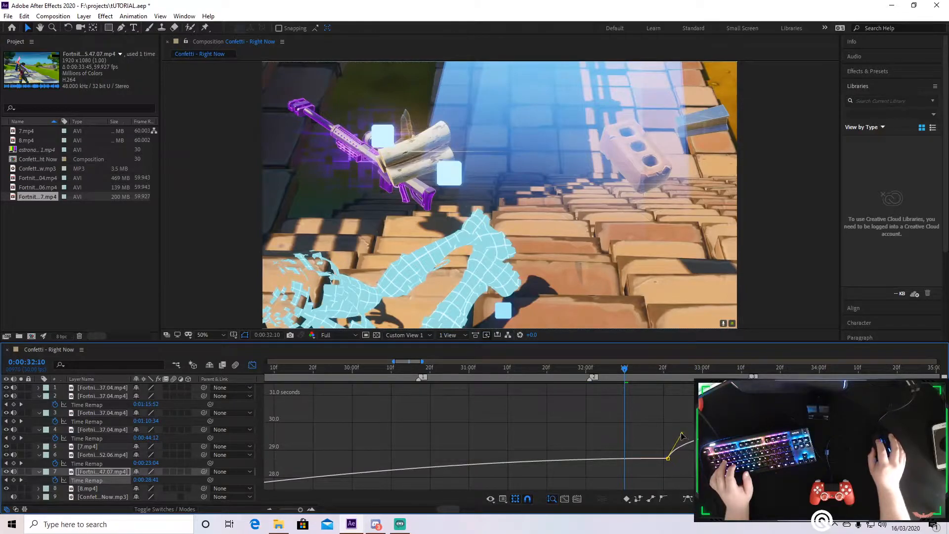
Play back the ramps of the last two edited shots from 0:00:31:25, and move the playhead to 0:00:31:29.
drag(626, 371, 566, 370)
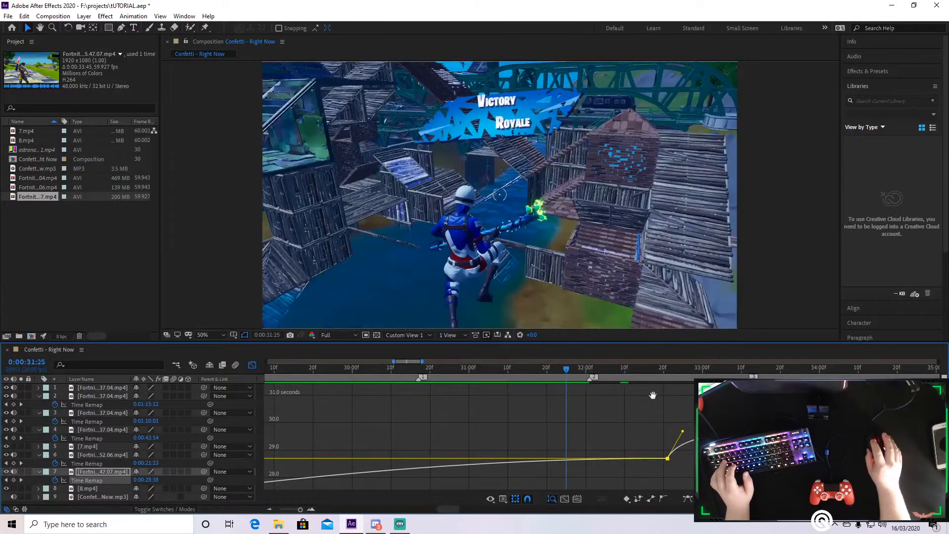
key(space)
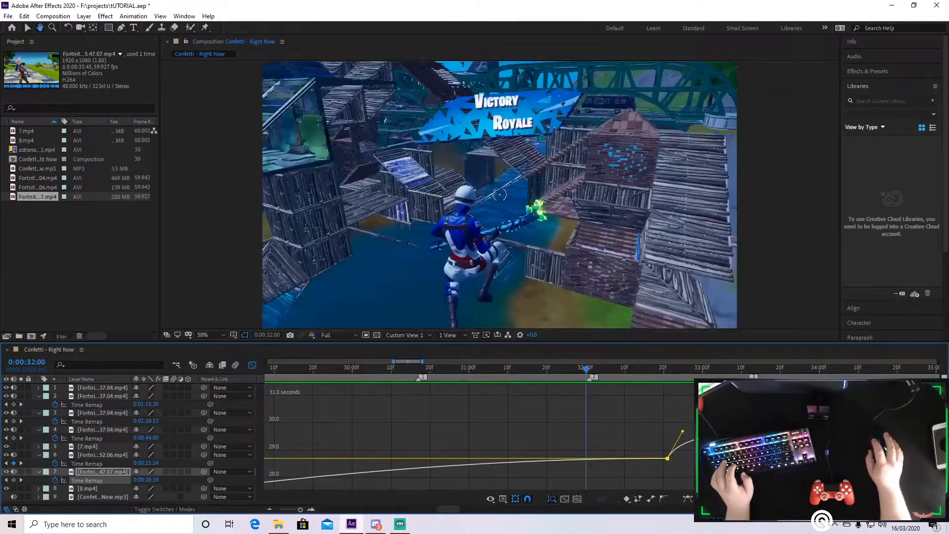
key(space)
drag(592, 378, 581, 378)
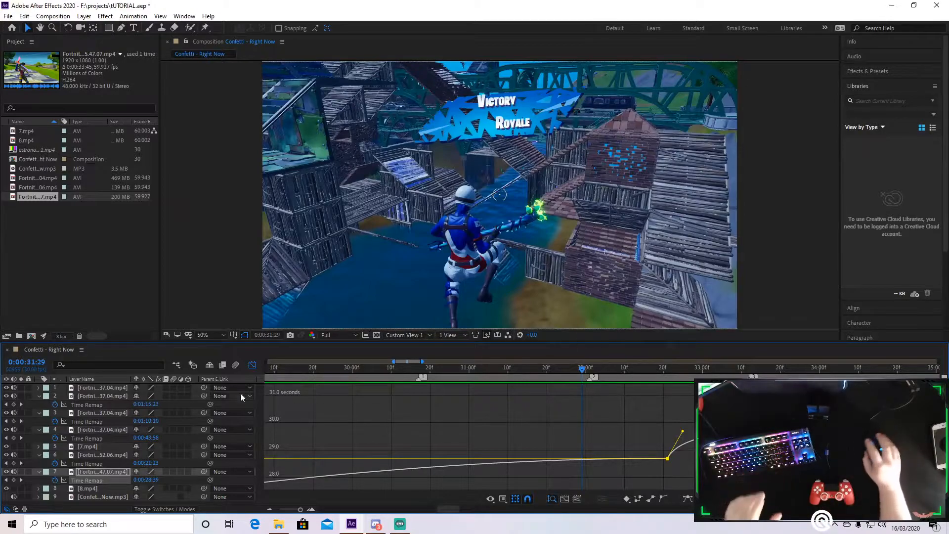
Return to the layer view and display the Time Remap keyframes of the 52.06.mp4 layer again.
click(252, 366)
click(630, 453)
key(u)
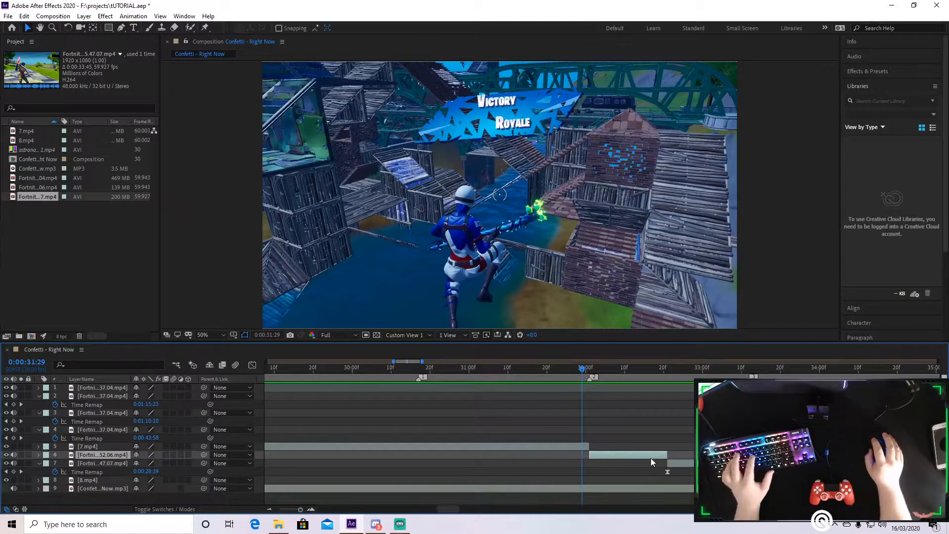
key(ctrl+alt+t)
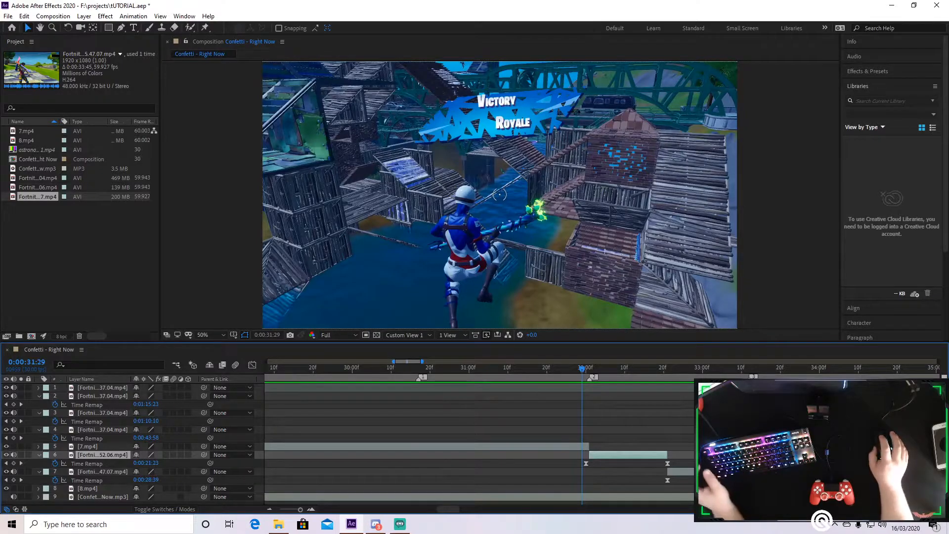
Play back the ramped 52.06.mp4 and 47.07.mp4 shots from 0:00:31:21 and 0:00:32:18, and return the playhead to 0:00:31:25.
mouse_move(571, 375)
mouse_down()
mouse_move(628, 369)
mouse_move(553, 376)
mouse_up()
key(space)
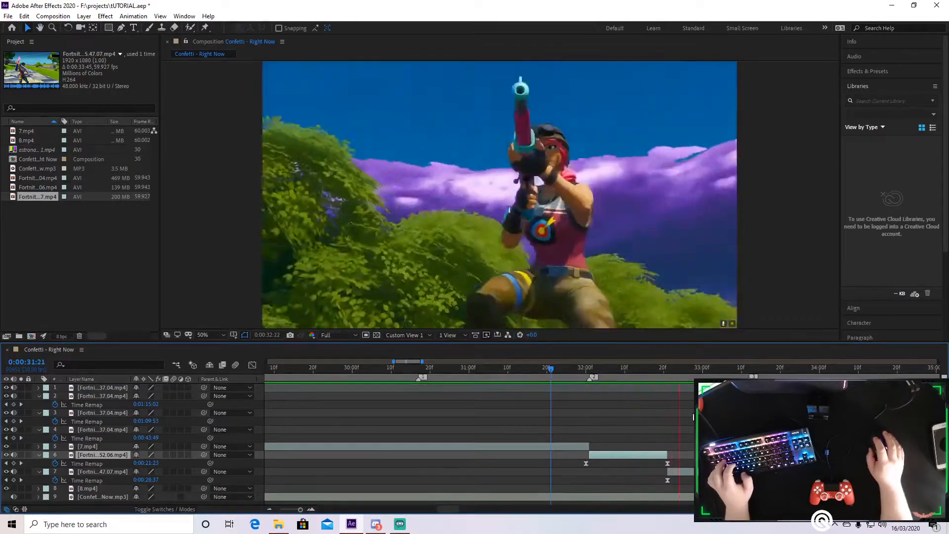
drag(636, 376, 654, 413)
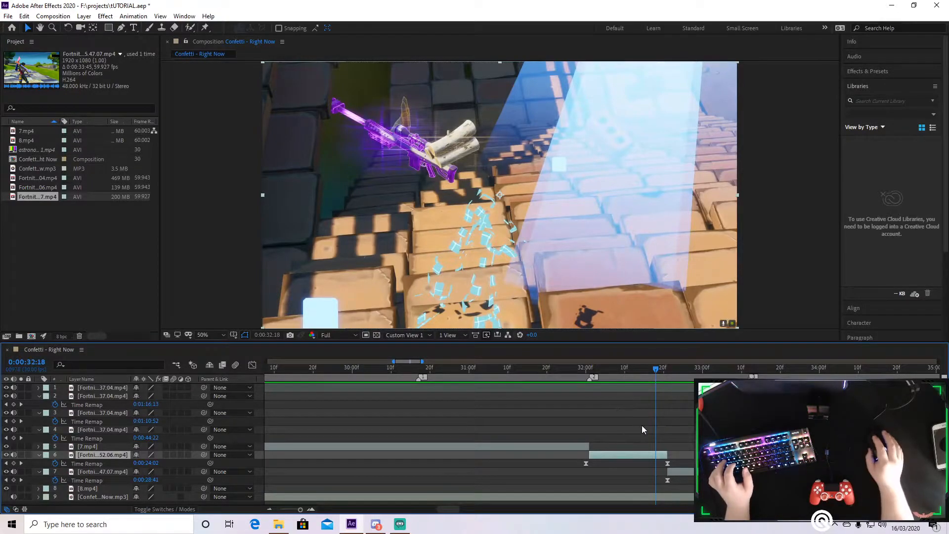
key(space)
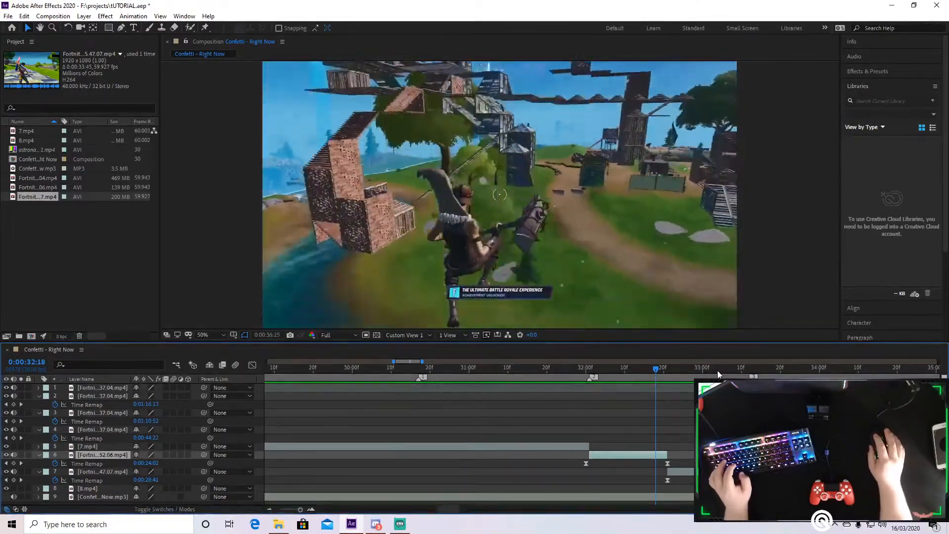
drag(716, 369, 568, 370)
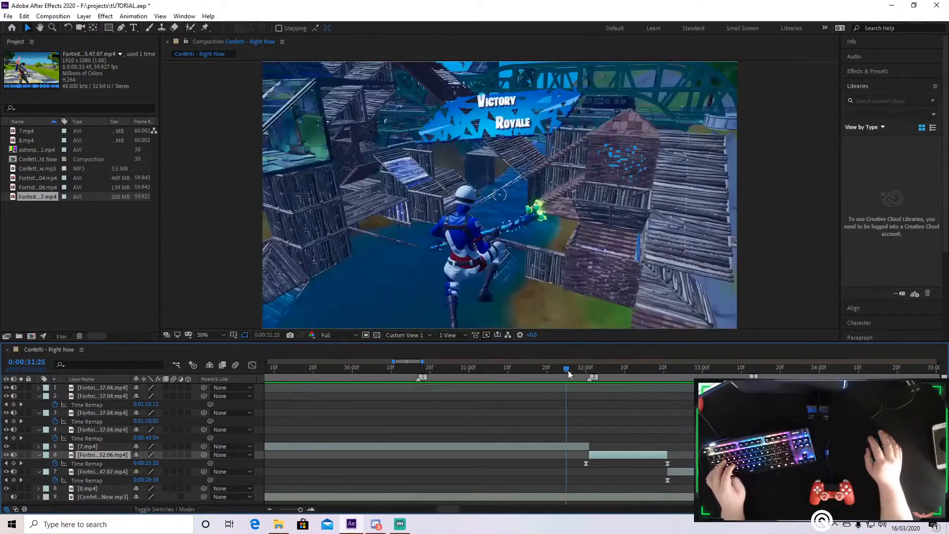
Go back to the earlier 37.04.mp4 shots, preview their speed ramps, and leave the playhead at 0:00:26:15.
key(super)
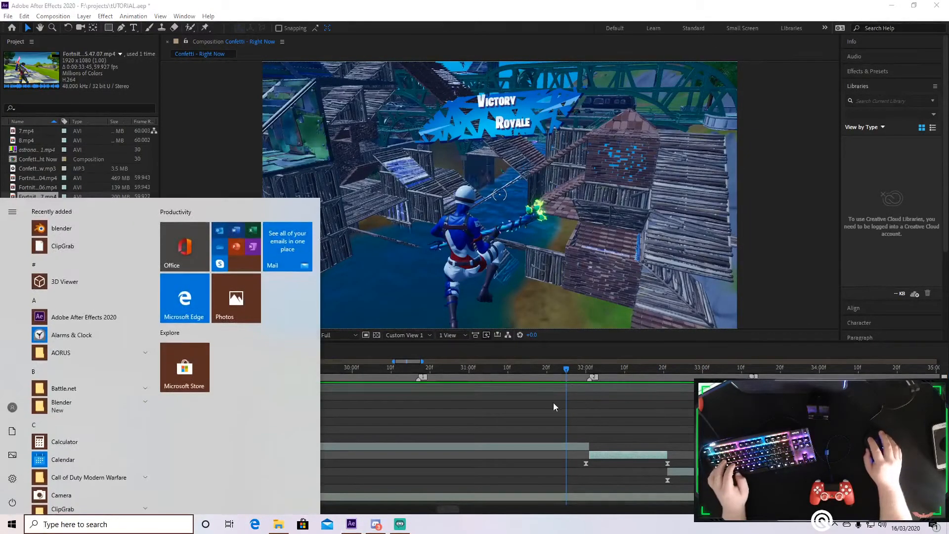
click(553, 403)
drag(566, 370, 102, 396)
key(space)
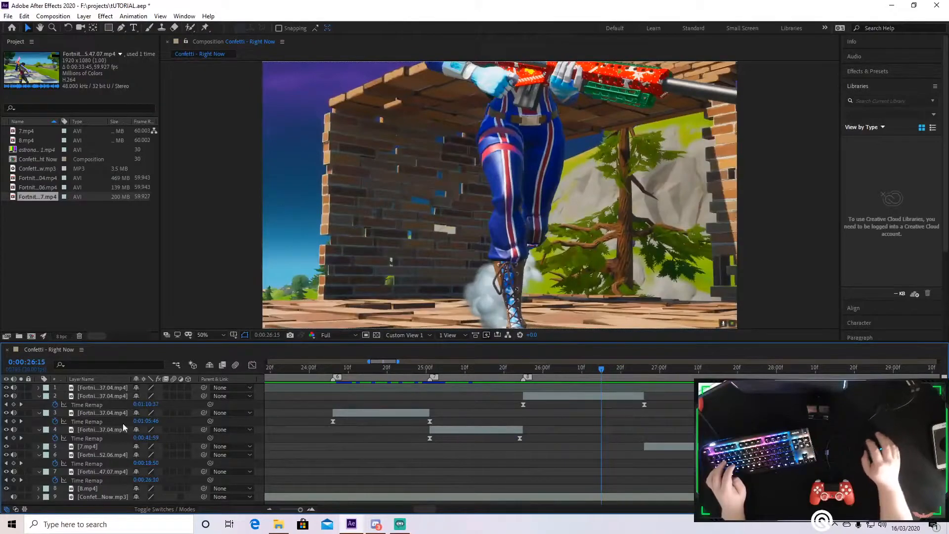
Show the whole composition in the timeline and collapse the Time Remap properties of all the ramped Fortnite clip layers.
key(minus)
key(minus)
key(minus)
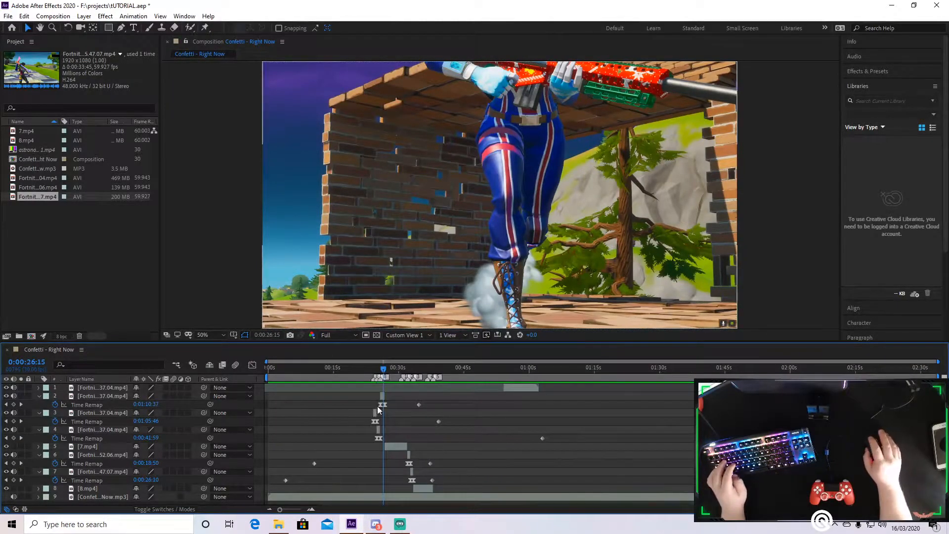
key(u)
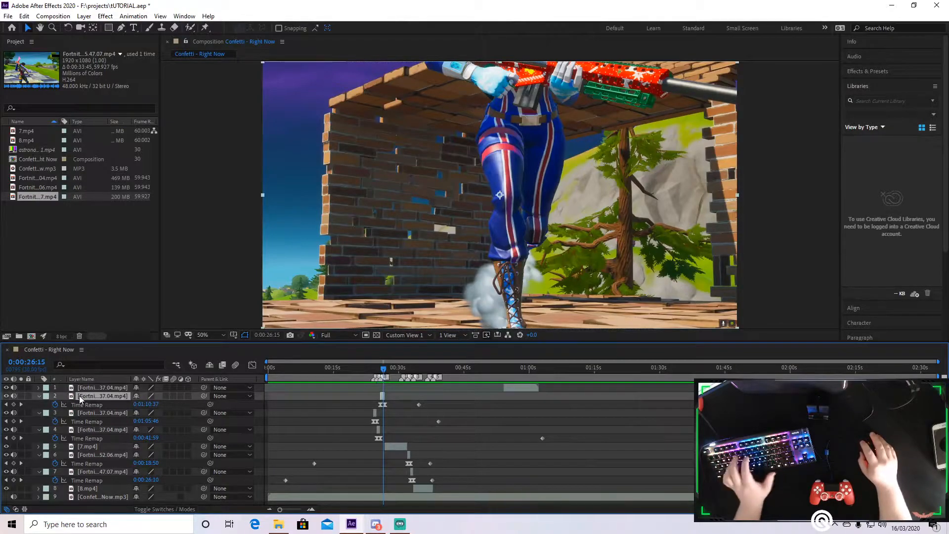
click(72, 408)
key(u)
click(72, 413)
key(u)
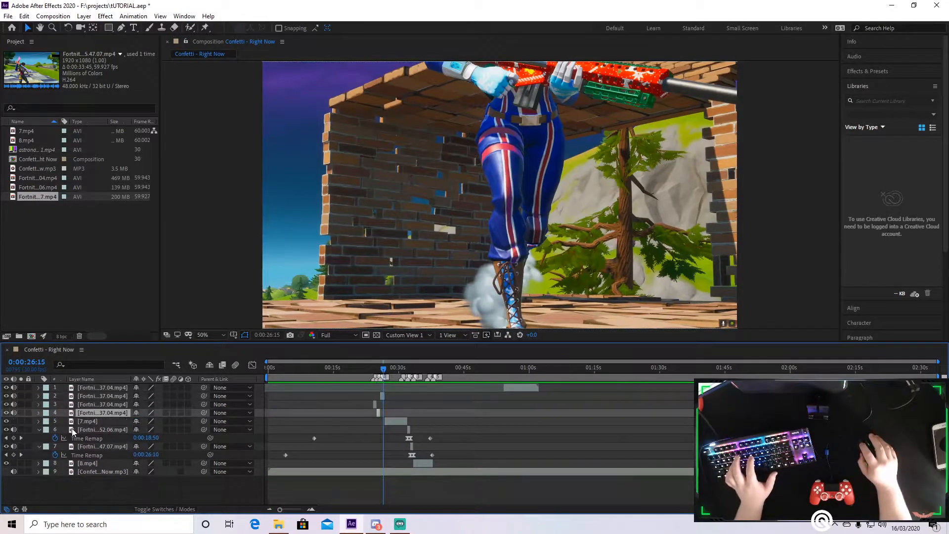
click(72, 430)
key(u)
click(72, 438)
key(u)
click(416, 485)
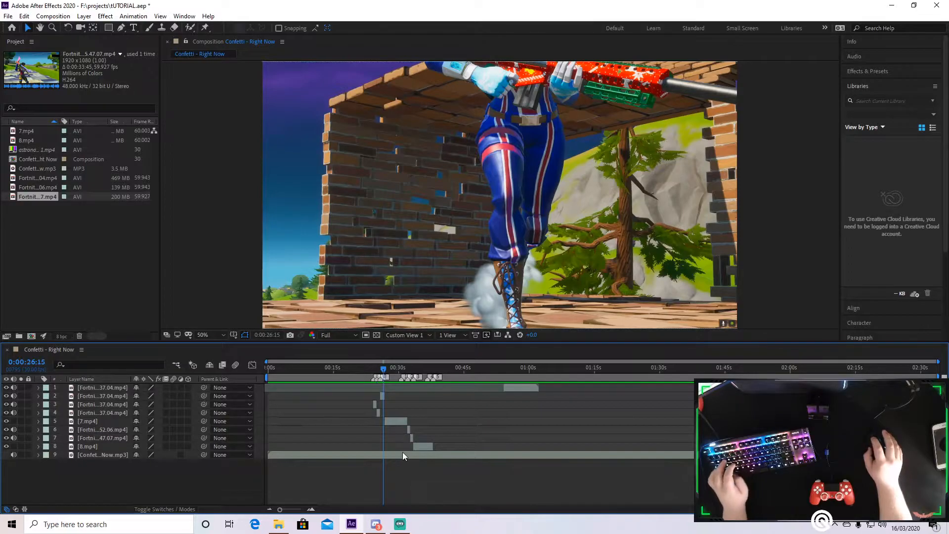
Group the 52.06.mp4 and 47.07.mp4 layers with the short 37.04.mp4 shots and pre-compose layers 2 to 6 as Pre-comp 1, moving all attributes.
drag(118, 433, 119, 417)
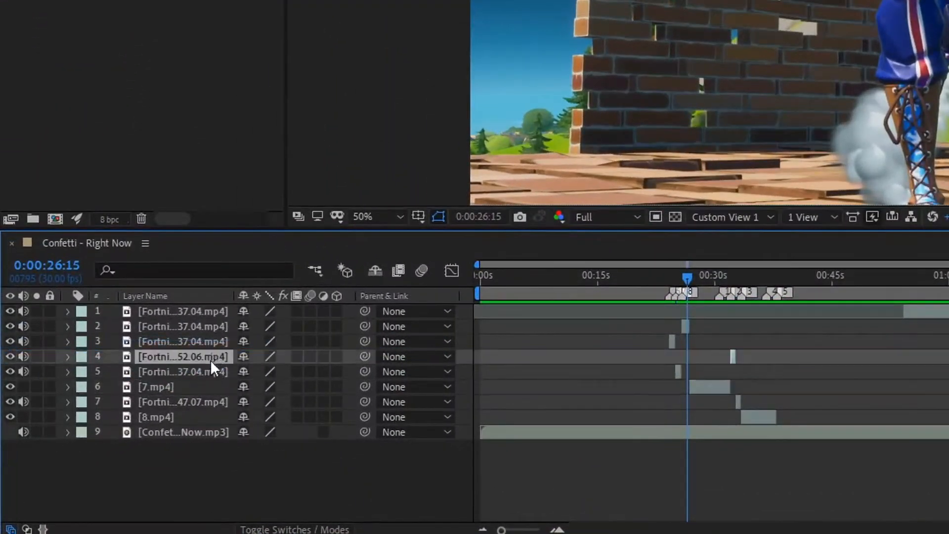
drag(196, 399, 190, 361)
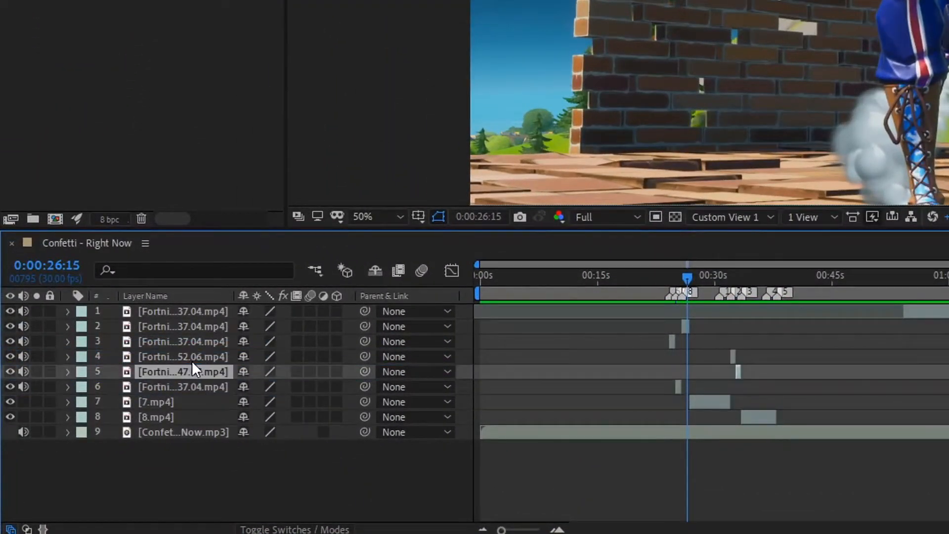
click(200, 332)
shift+click(199, 386)
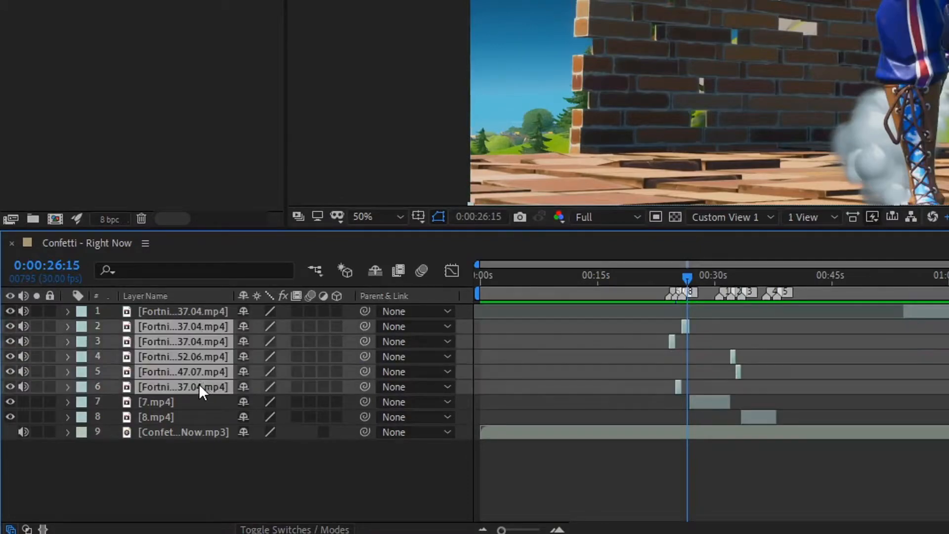
right_click(301, 351)
right_click(180, 337)
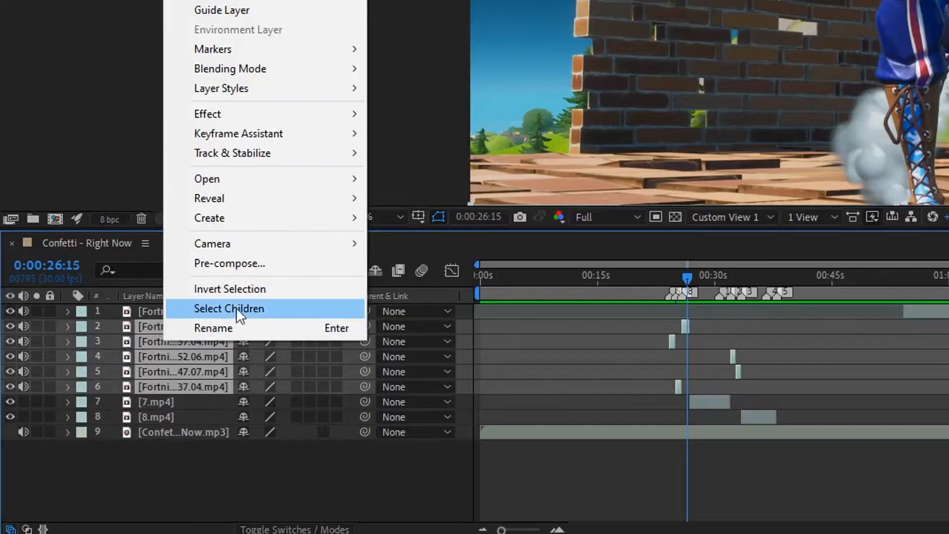
click(245, 262)
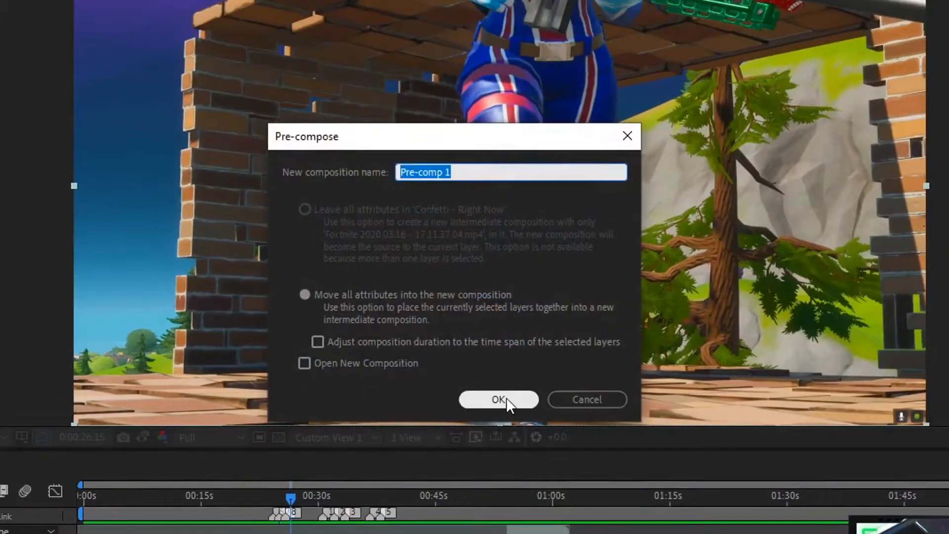
click(504, 397)
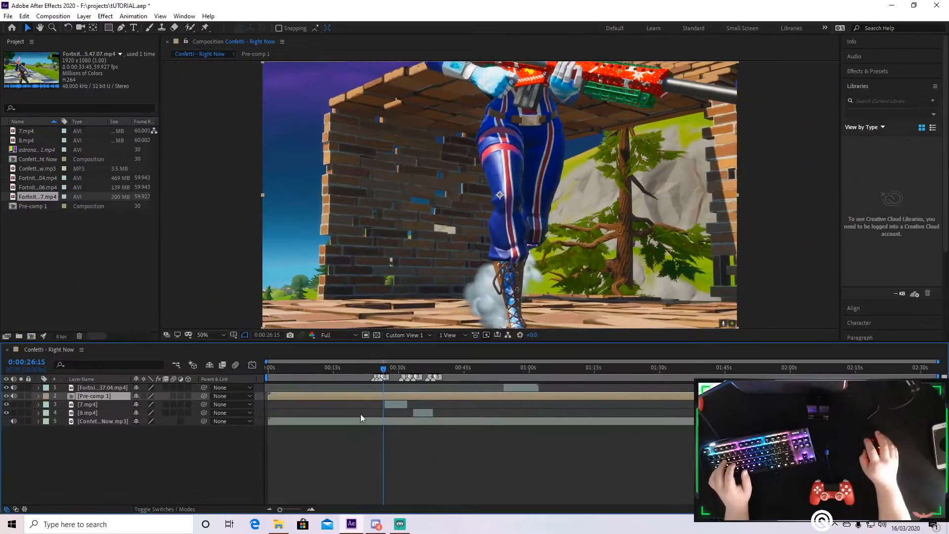
Inside Pre-comp 1, create a 1920 x 1080 dark solid named Dark Blue Solid 1.
double_click(366, 395)
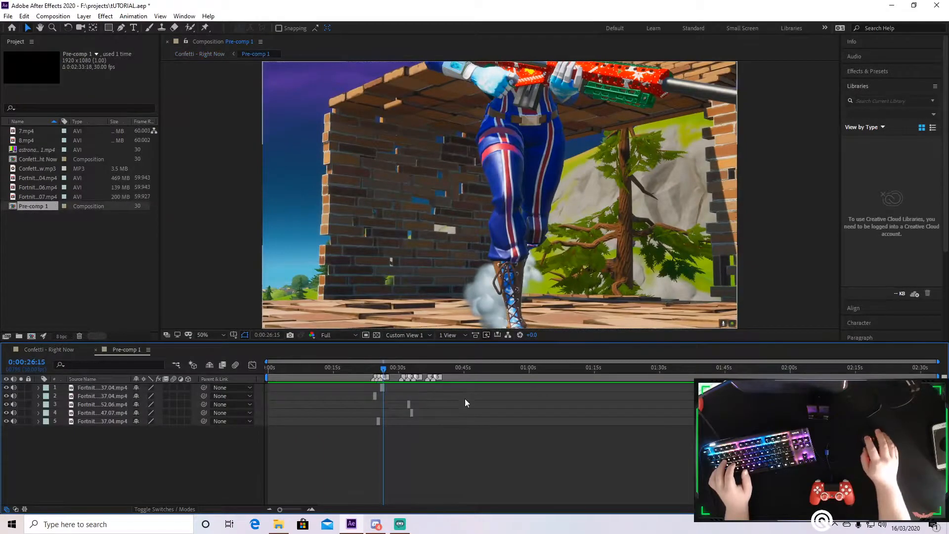
right_click(231, 445)
mouse_move(296, 337)
click(398, 366)
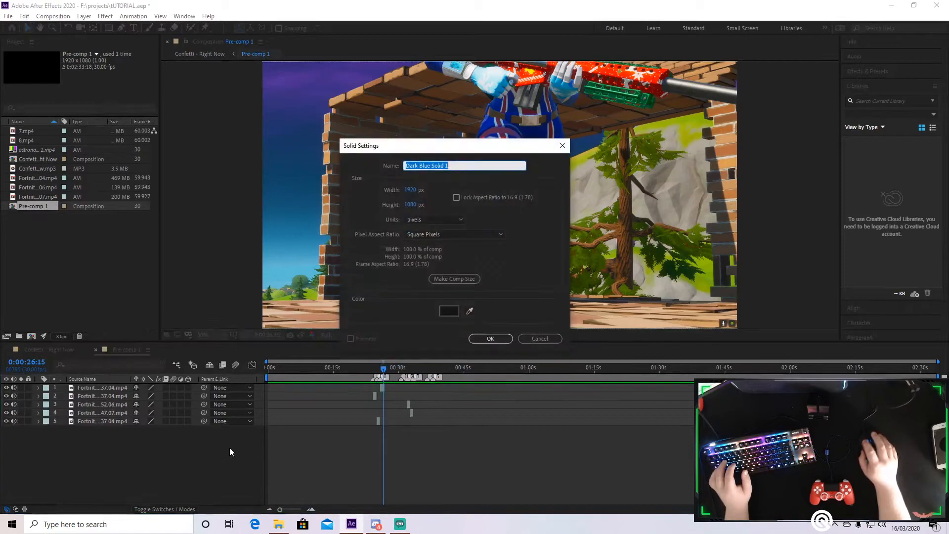
click(489, 338)
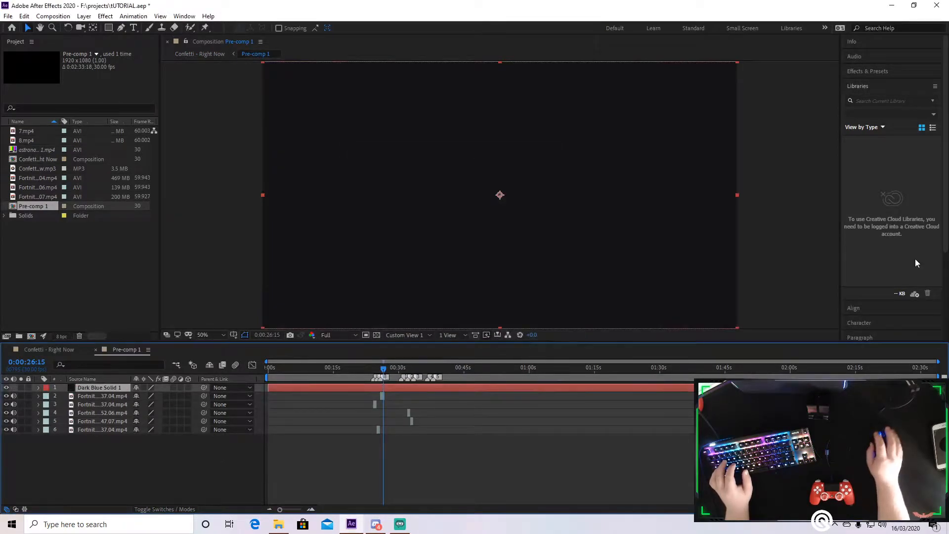
Apply CC Jaws to Dark Blue Solid 1 with Completion 80% and Height 0% to form cinematic bars.
click(885, 71)
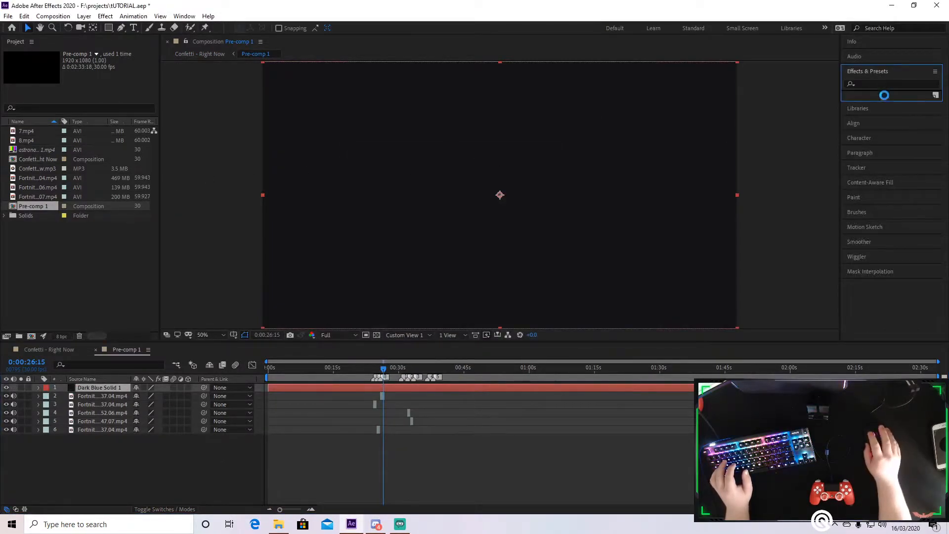
click(890, 83)
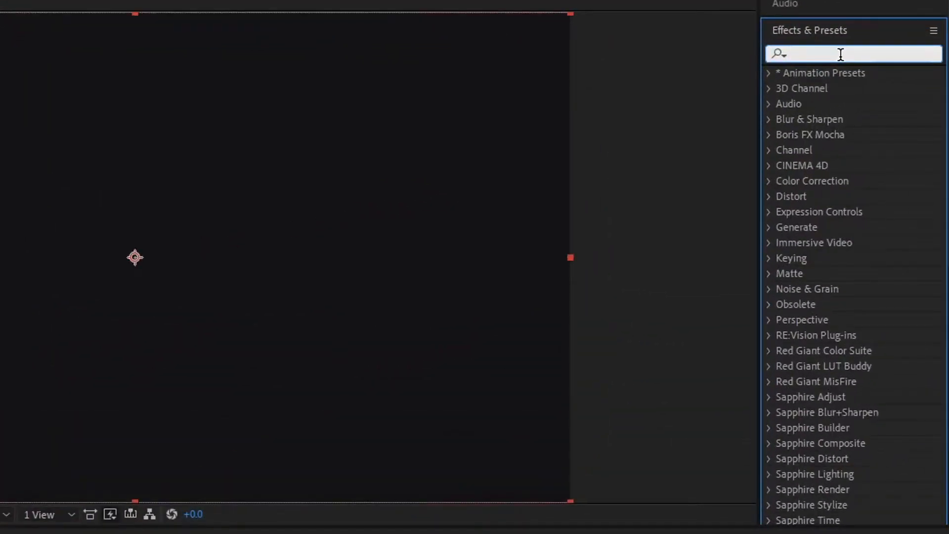
text(jaws)
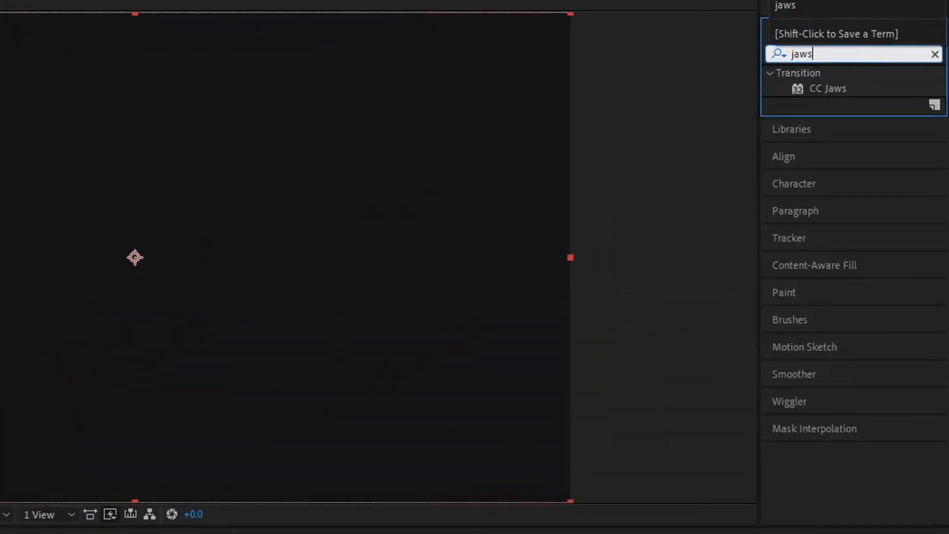
drag(816, 88, 160, 197)
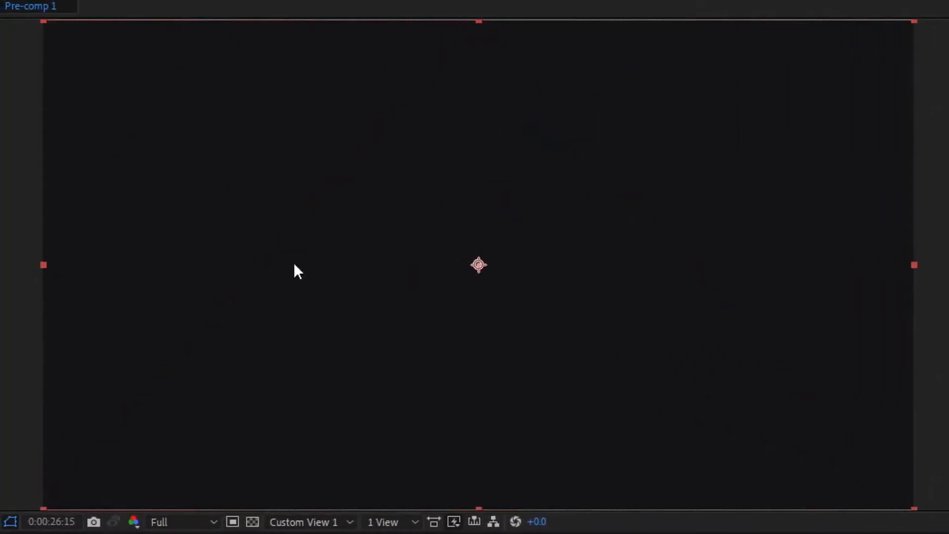
click(160, 63)
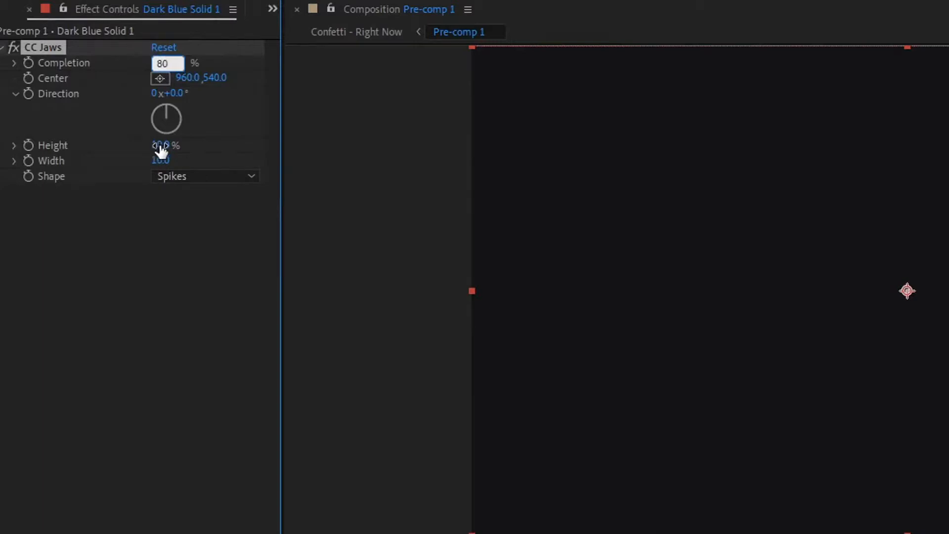
text(80)
key(Return)
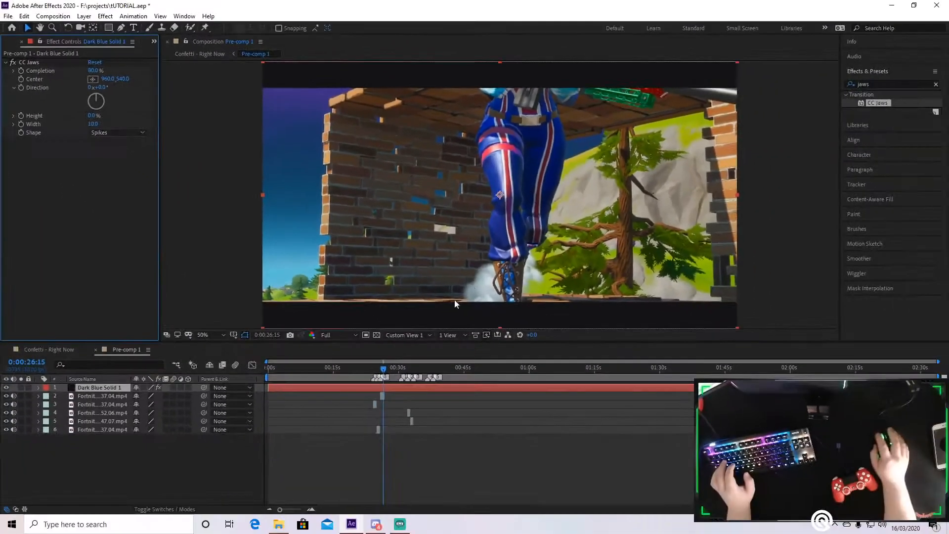
Move the playhead back to just before the first shot and add an adjustment layer to Pre-comp 1.
mouse_move(381, 369)
mouse_down()
mouse_move(360, 368)
mouse_move(387, 370)
mouse_move(369, 376)
mouse_up()
right_click(215, 333)
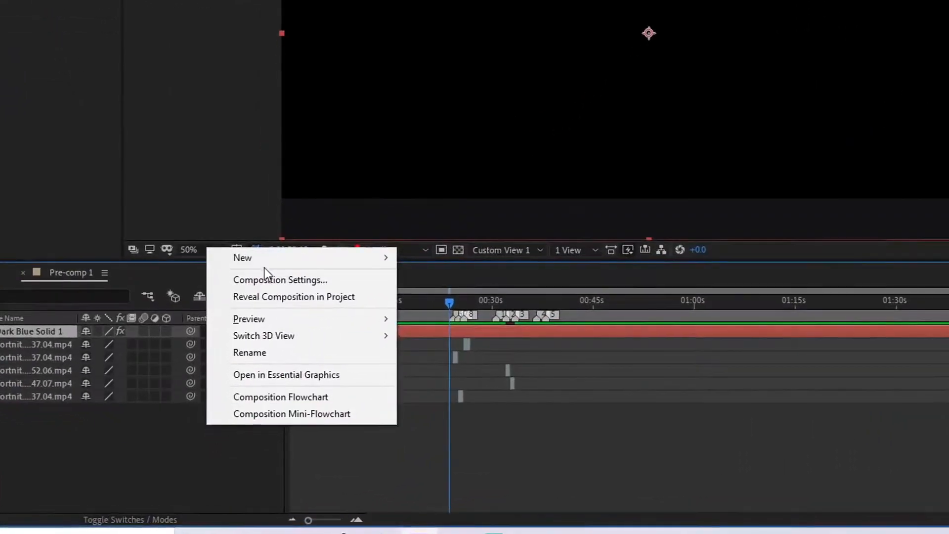
mouse_move(277, 258)
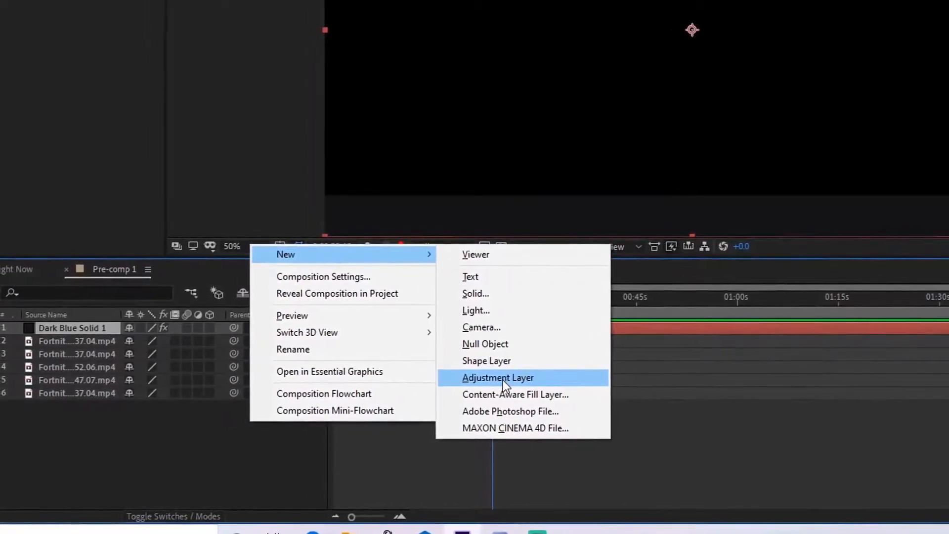
click(557, 377)
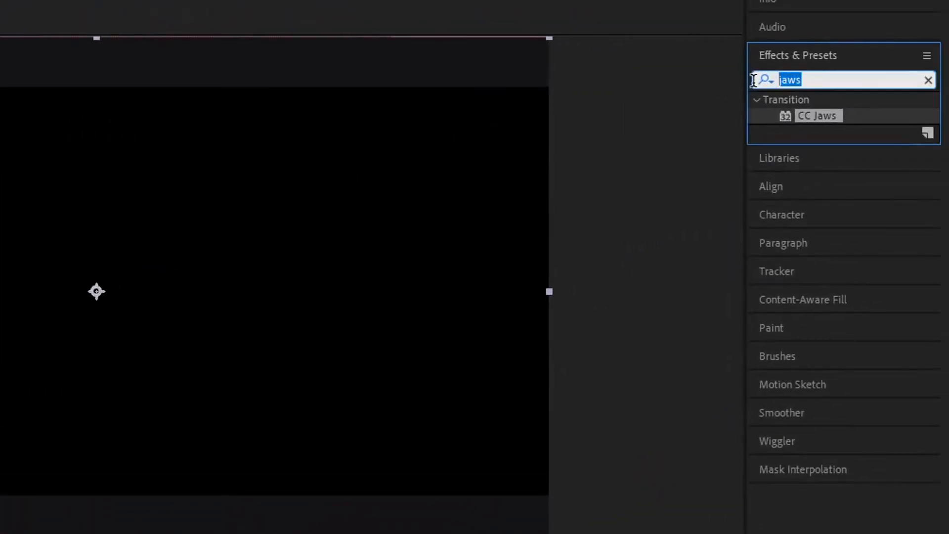
Apply the Magic Bullet Looks effect to Adjustment Layer 1 and set its Strength to 70%.
key(BackSpace)
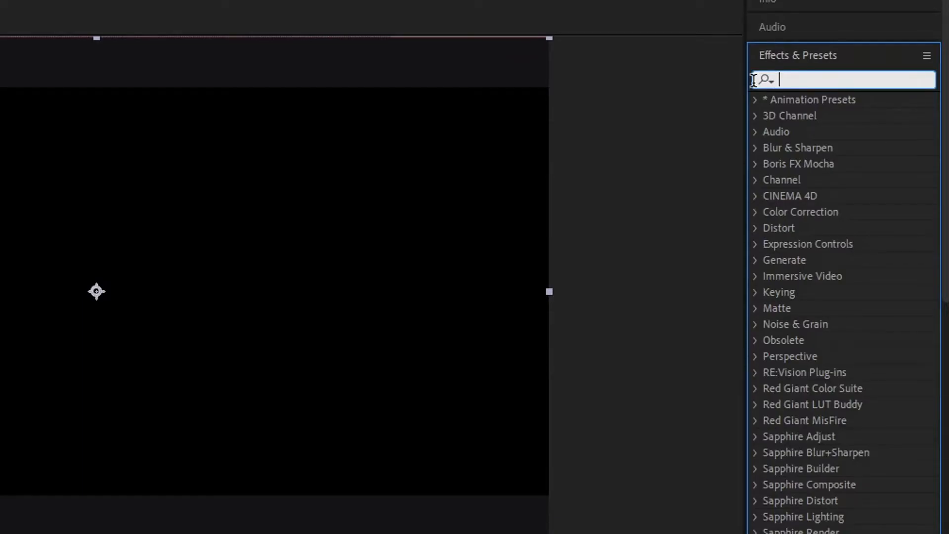
text(agic)
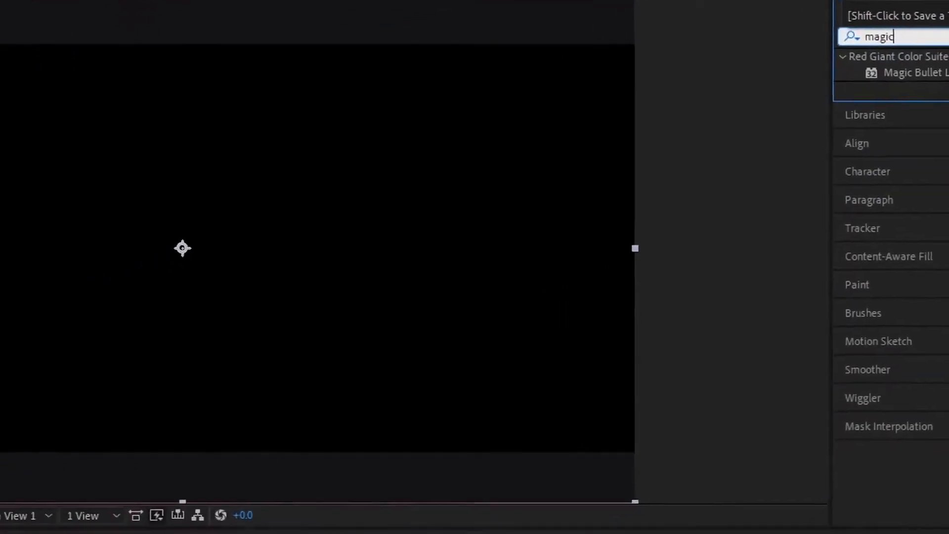
drag(864, 116, 683, 288)
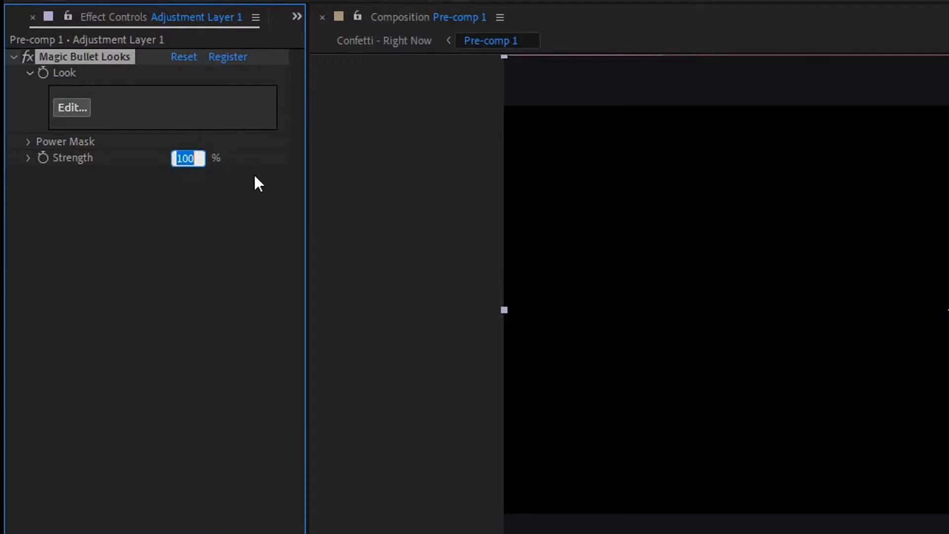
text(70)
click(168, 184)
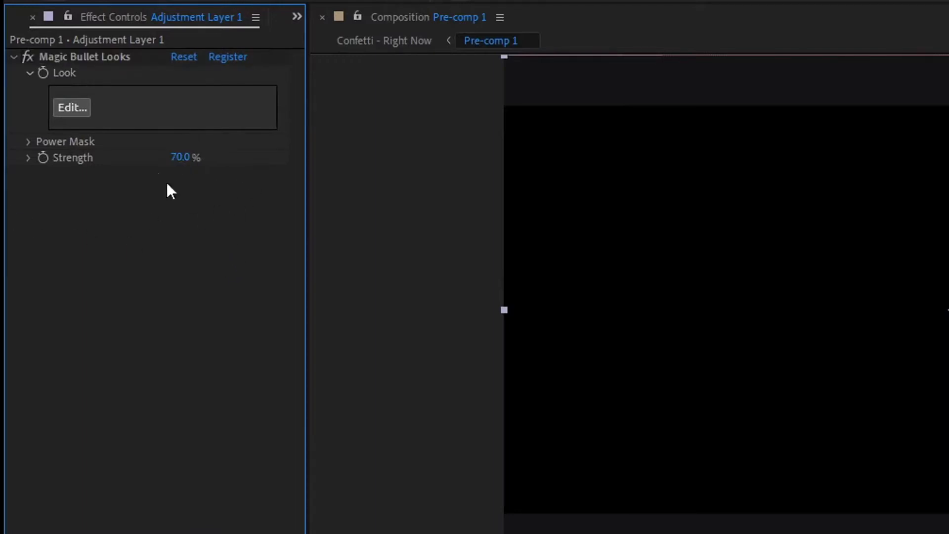
Open the Magic Bullet Looks editor, close it without choosing a look, and move the playhead to 0:00:24:16 over the first shot.
click(79, 112)
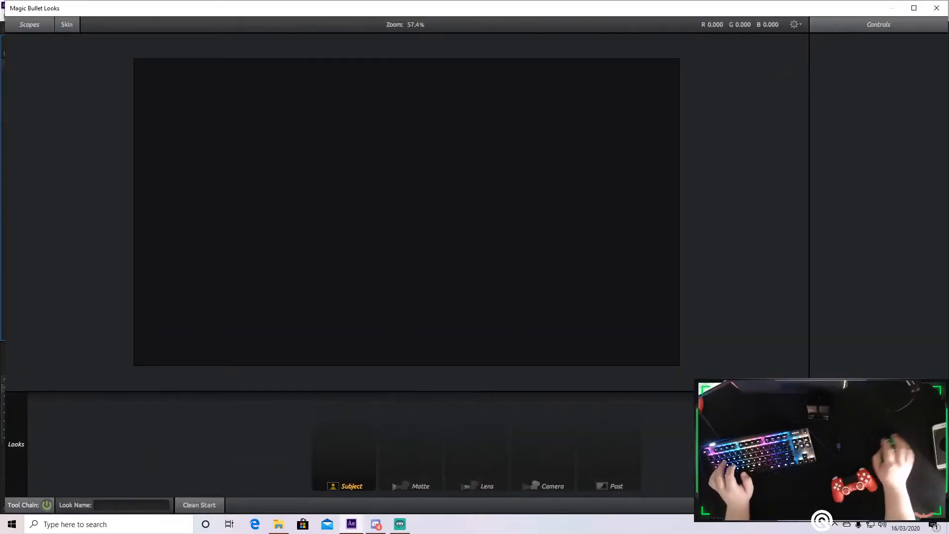
click(932, 505)
click(372, 369)
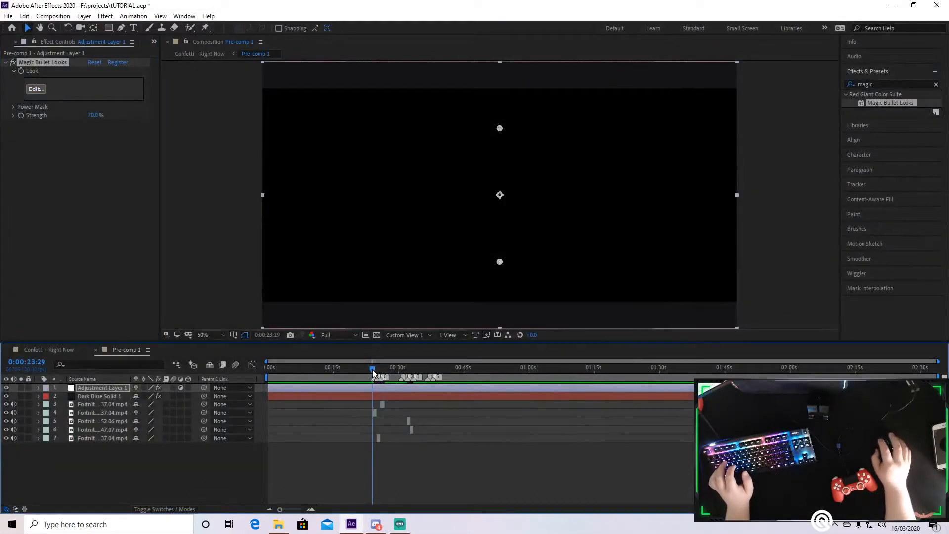
drag(374, 373, 376, 373)
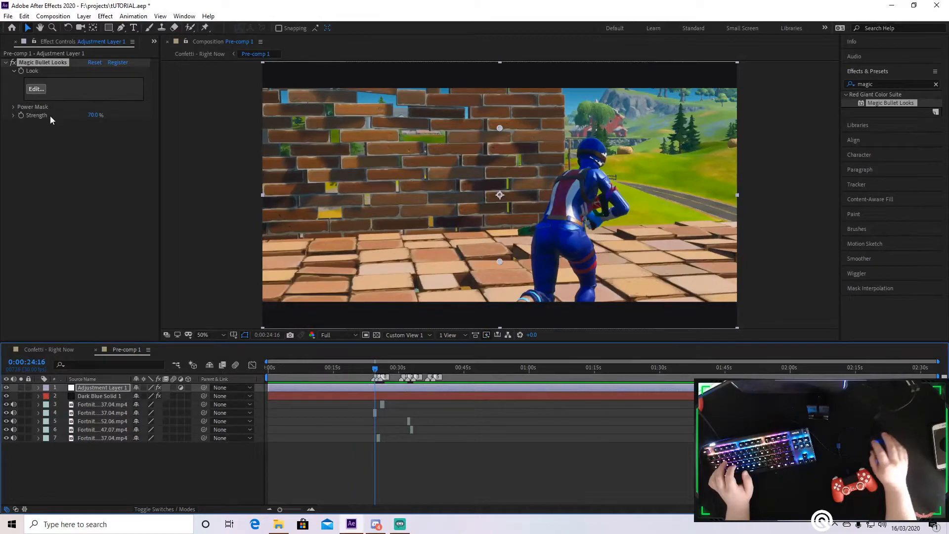
In the Magic Bullet Looks editor, preview the my girl and Good Vibes looks and apply the custom Autumn look to Adjustment Layer 1.
click(36, 89)
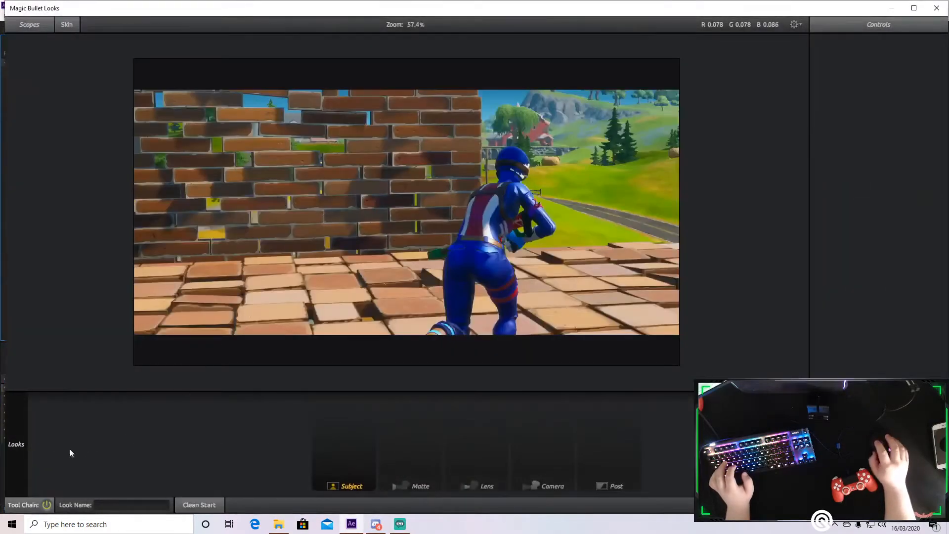
mouse_move(21, 444)
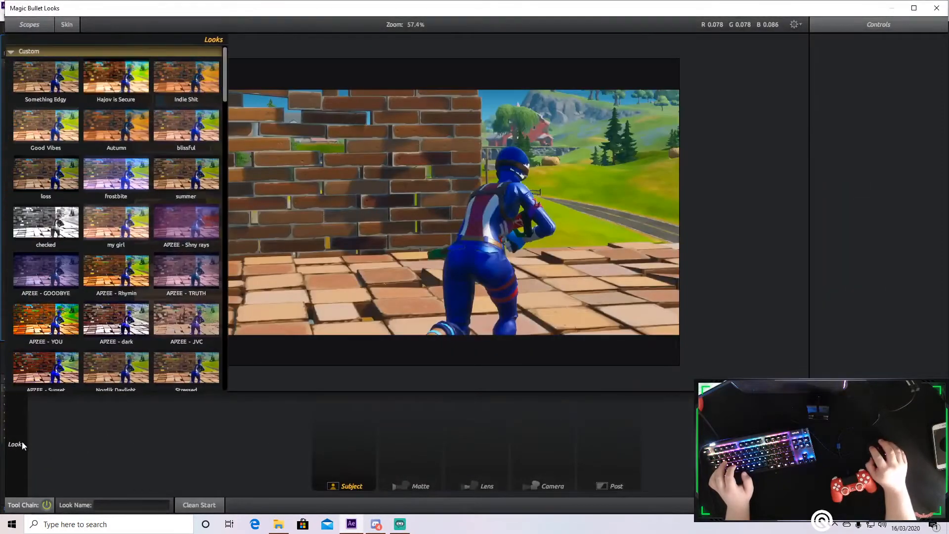
scroll(359, 243, down, 4)
mouse_move(27, 422)
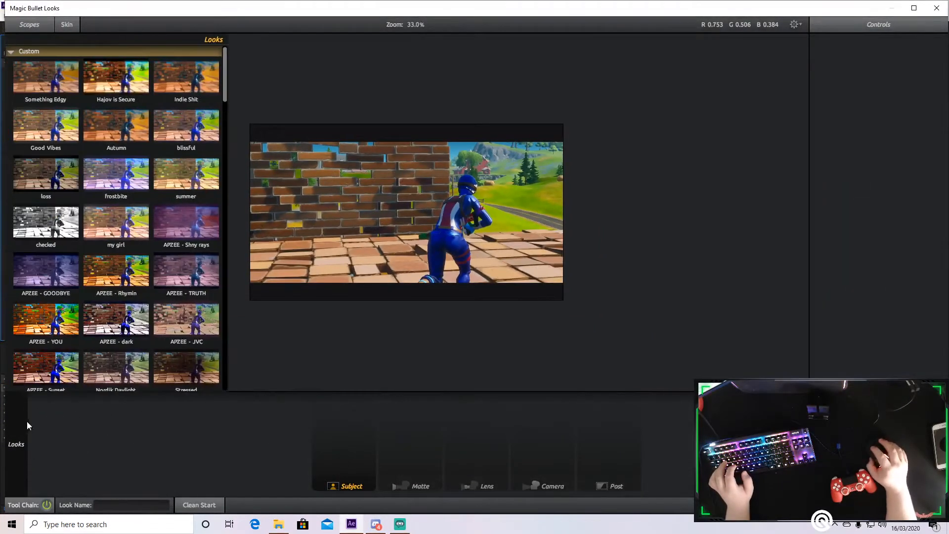
click(122, 238)
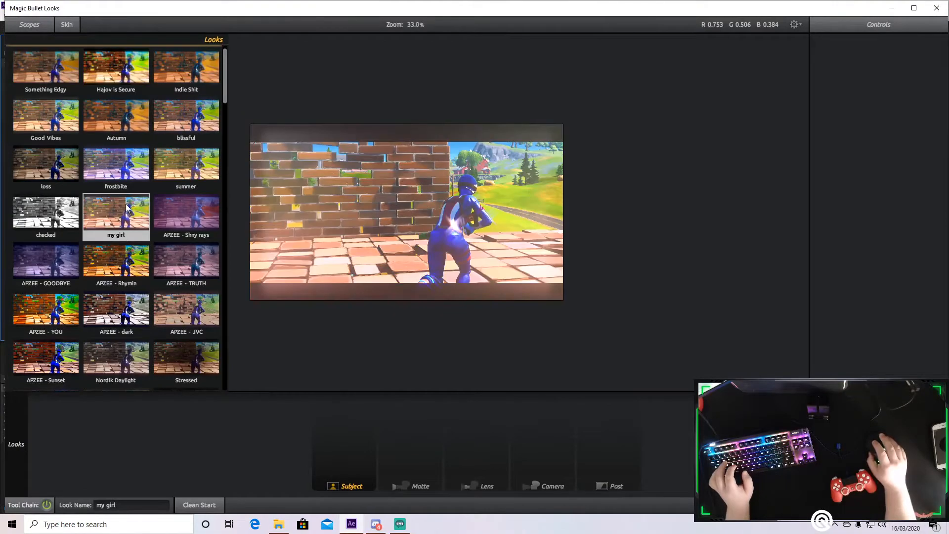
click(133, 124)
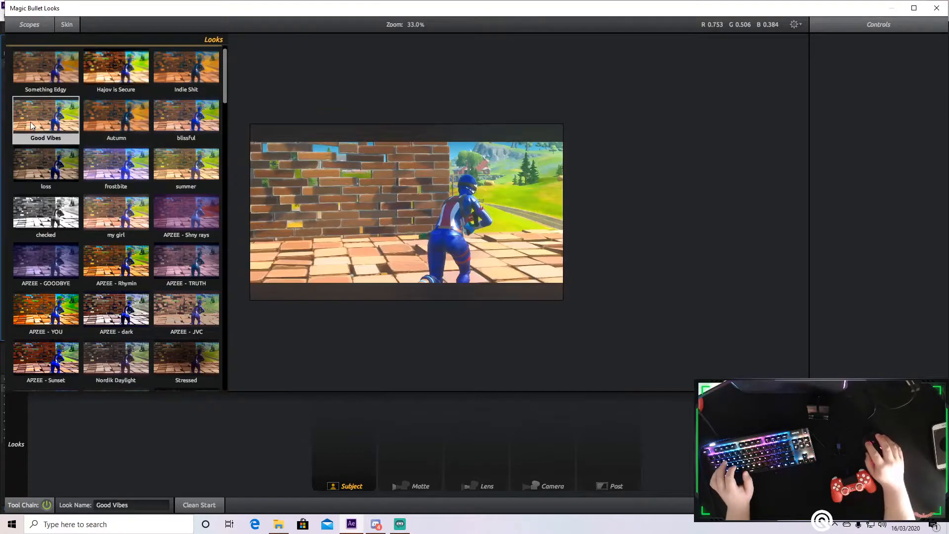
double_click(128, 123)
click(922, 504)
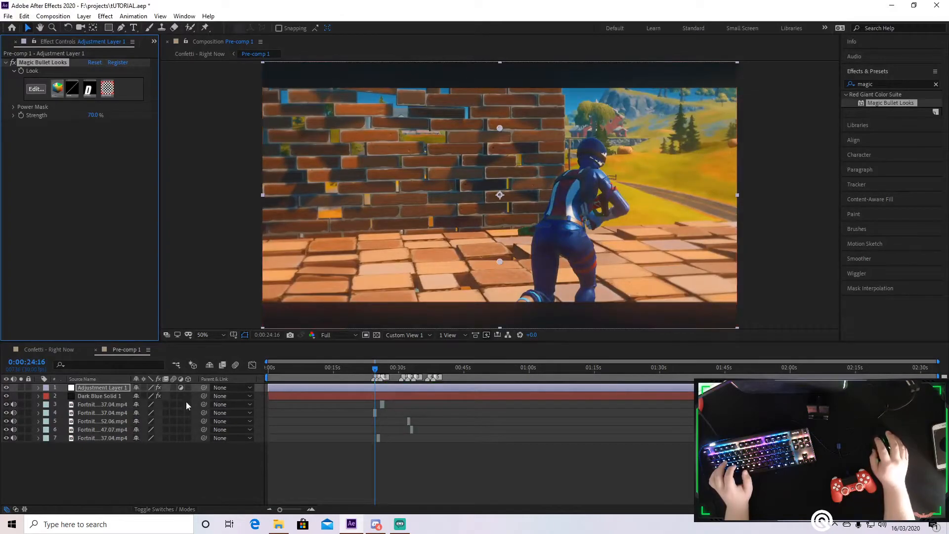
Move Dark Blue Solid 1 above Adjustment Layer 1 in the Pre-comp 1 layer stack.
click(291, 398)
drag(110, 386, 110, 384)
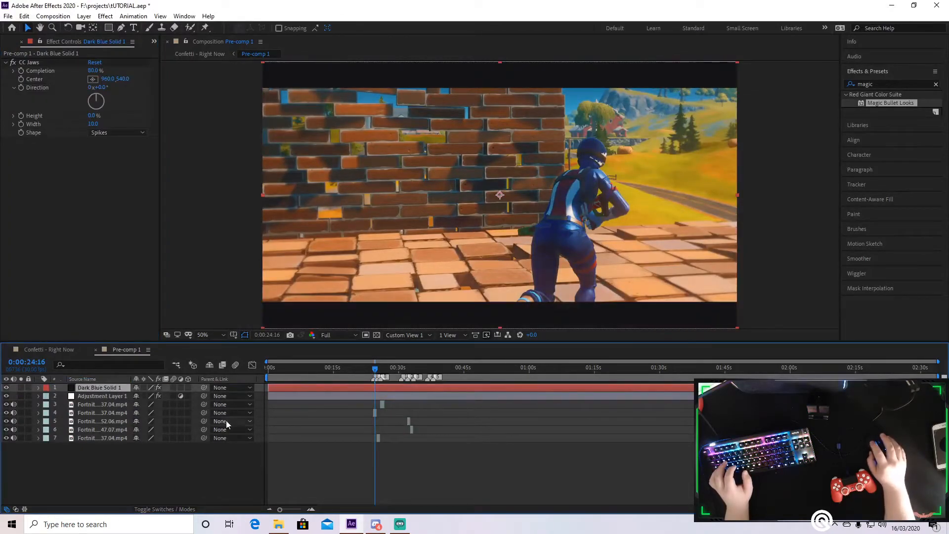
Return to the Confetti - Right Now composition and play back the graded shots from 0:00:21:04.
drag(375, 369, 353, 369)
click(54, 352)
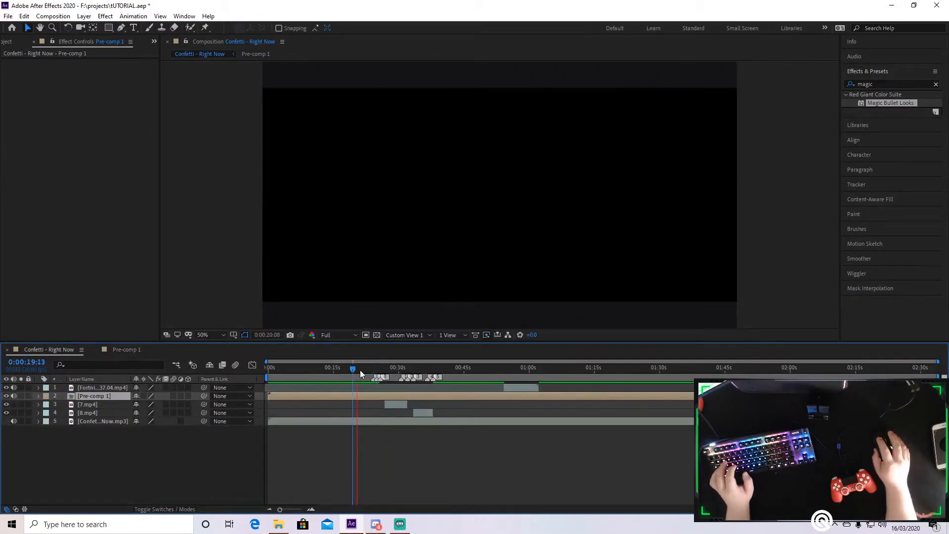
click(360, 371)
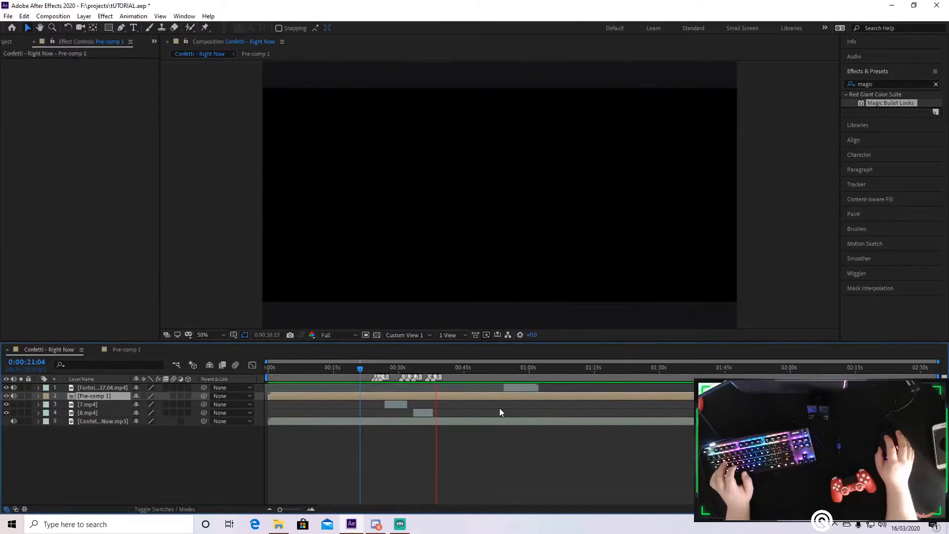
Copy Adjustment Layer 1 from Pre-comp 1 and paste it as the uppermost layer of Confetti - Right Now, with the playhead at 0:00:32:08.
drag(437, 371, 409, 371)
double_click(402, 399)
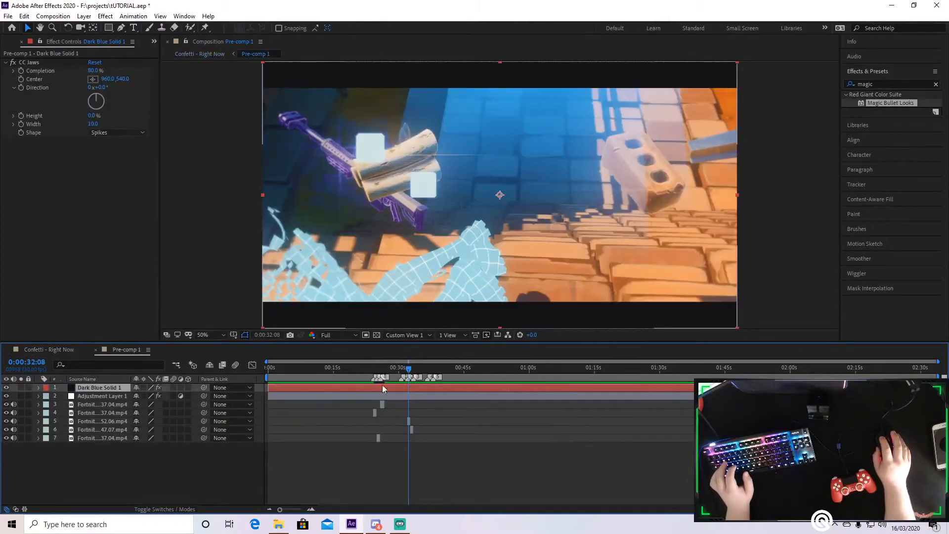
click(348, 397)
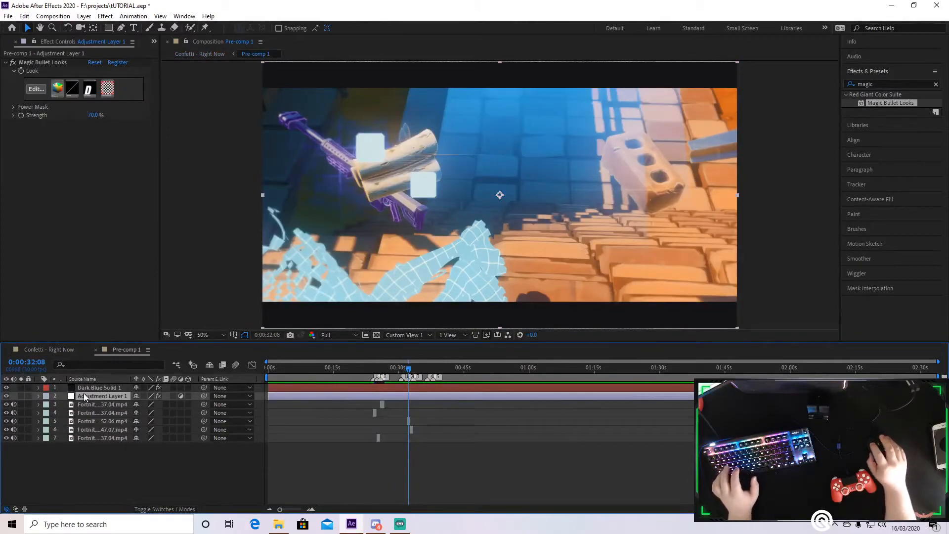
click(62, 350)
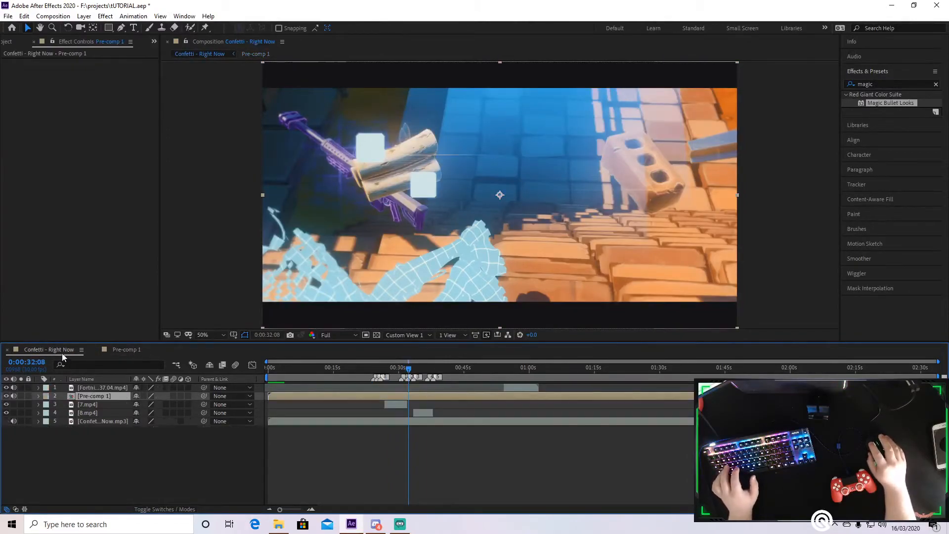
click(134, 432)
key(ctrl+v)
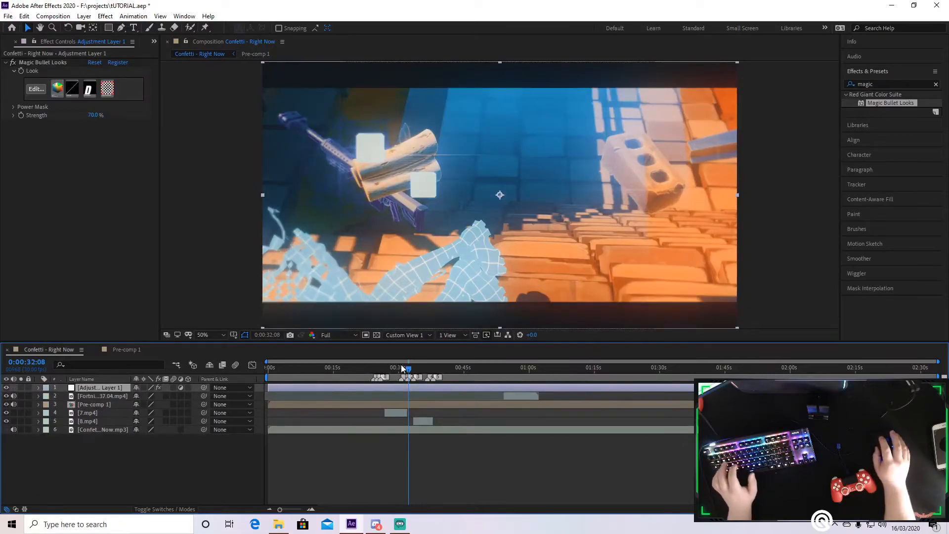
Delete the original Adjustment Layer 1 from Pre-comp 1 and return to the Confetti - Right Now composition.
double_click(399, 407)
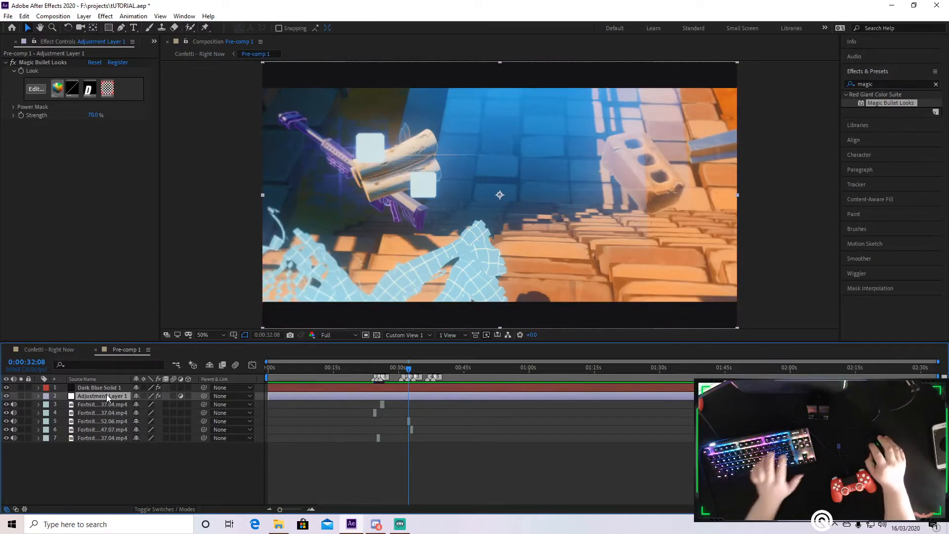
key(Delete)
click(49, 349)
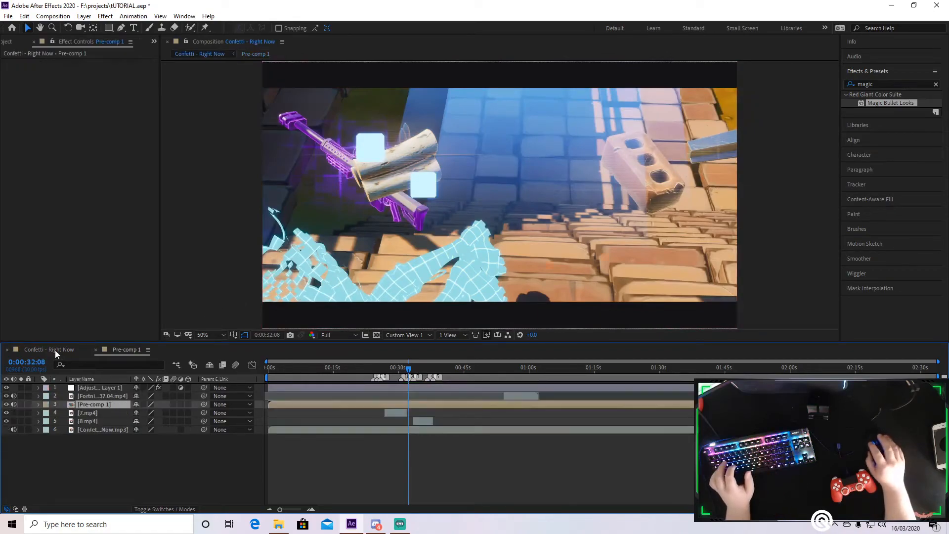
Play back Confetti - Right Now from 0:00:26:14 to review the grading, and return the playhead to 0:00:26:18.
mouse_move(388, 372)
mouse_down()
mouse_move(403, 377)
mouse_move(383, 374)
mouse_up()
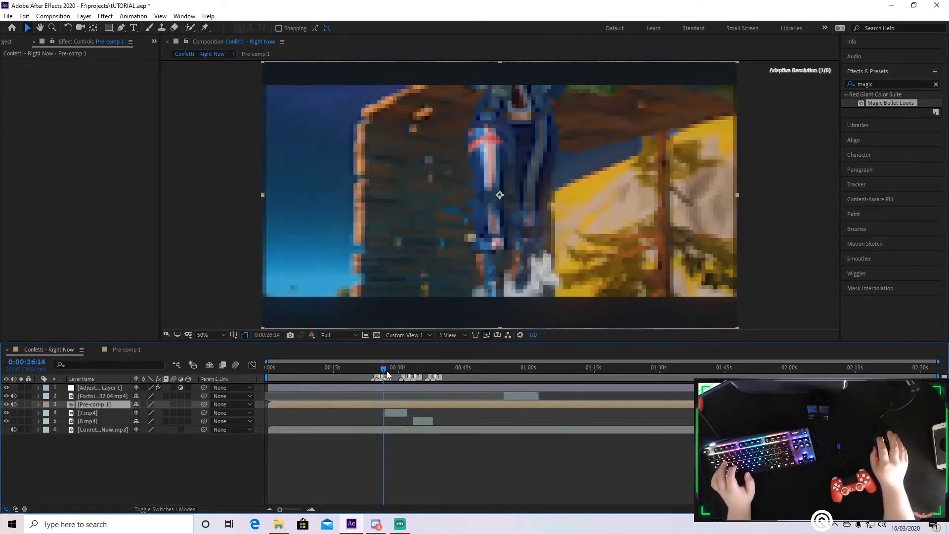
key(space)
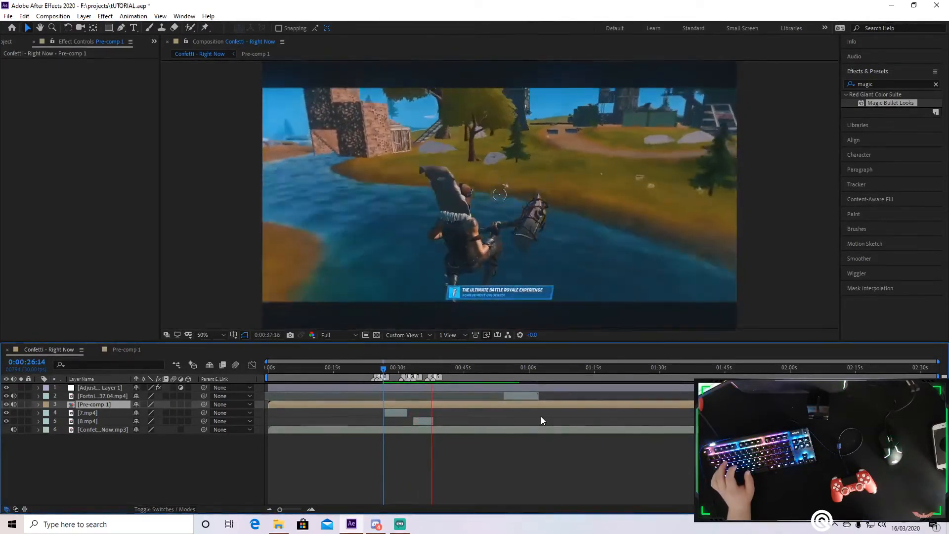
key(space)
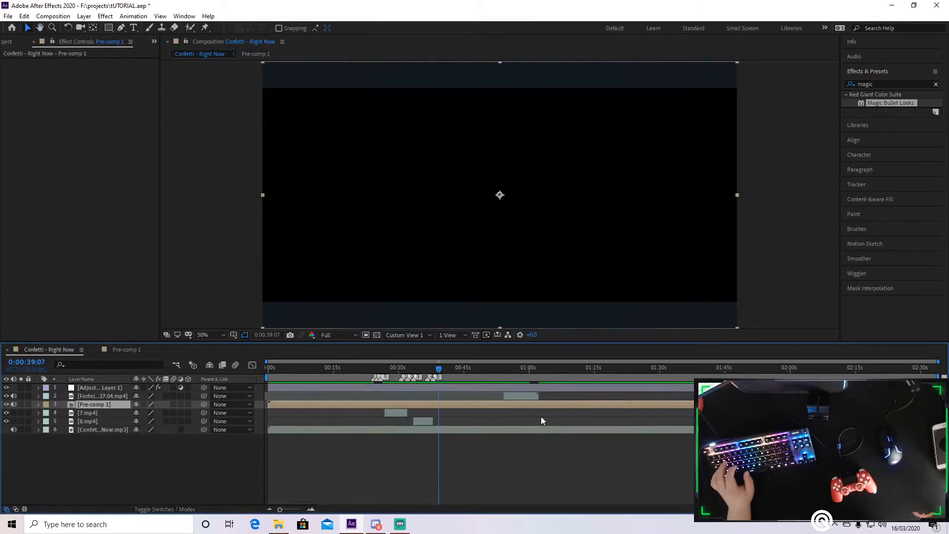
drag(438, 373, 384, 378)
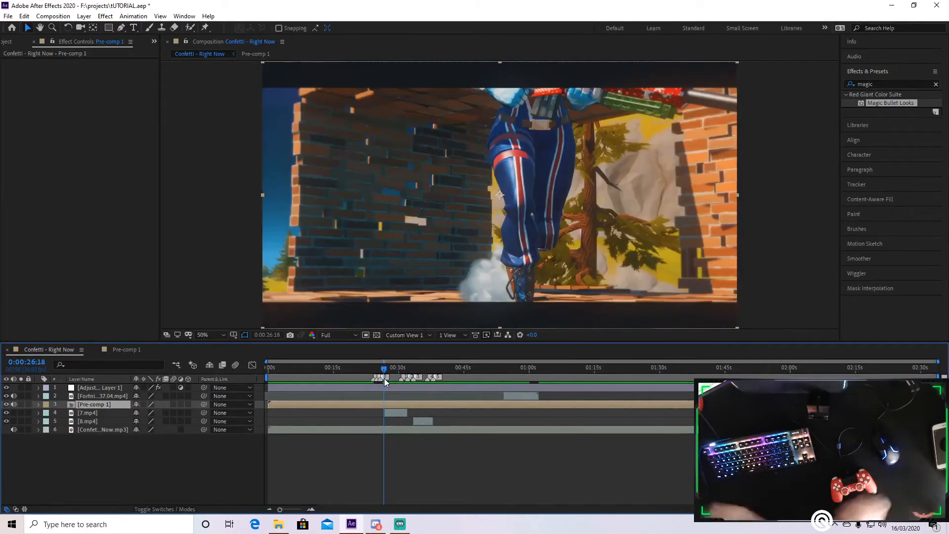